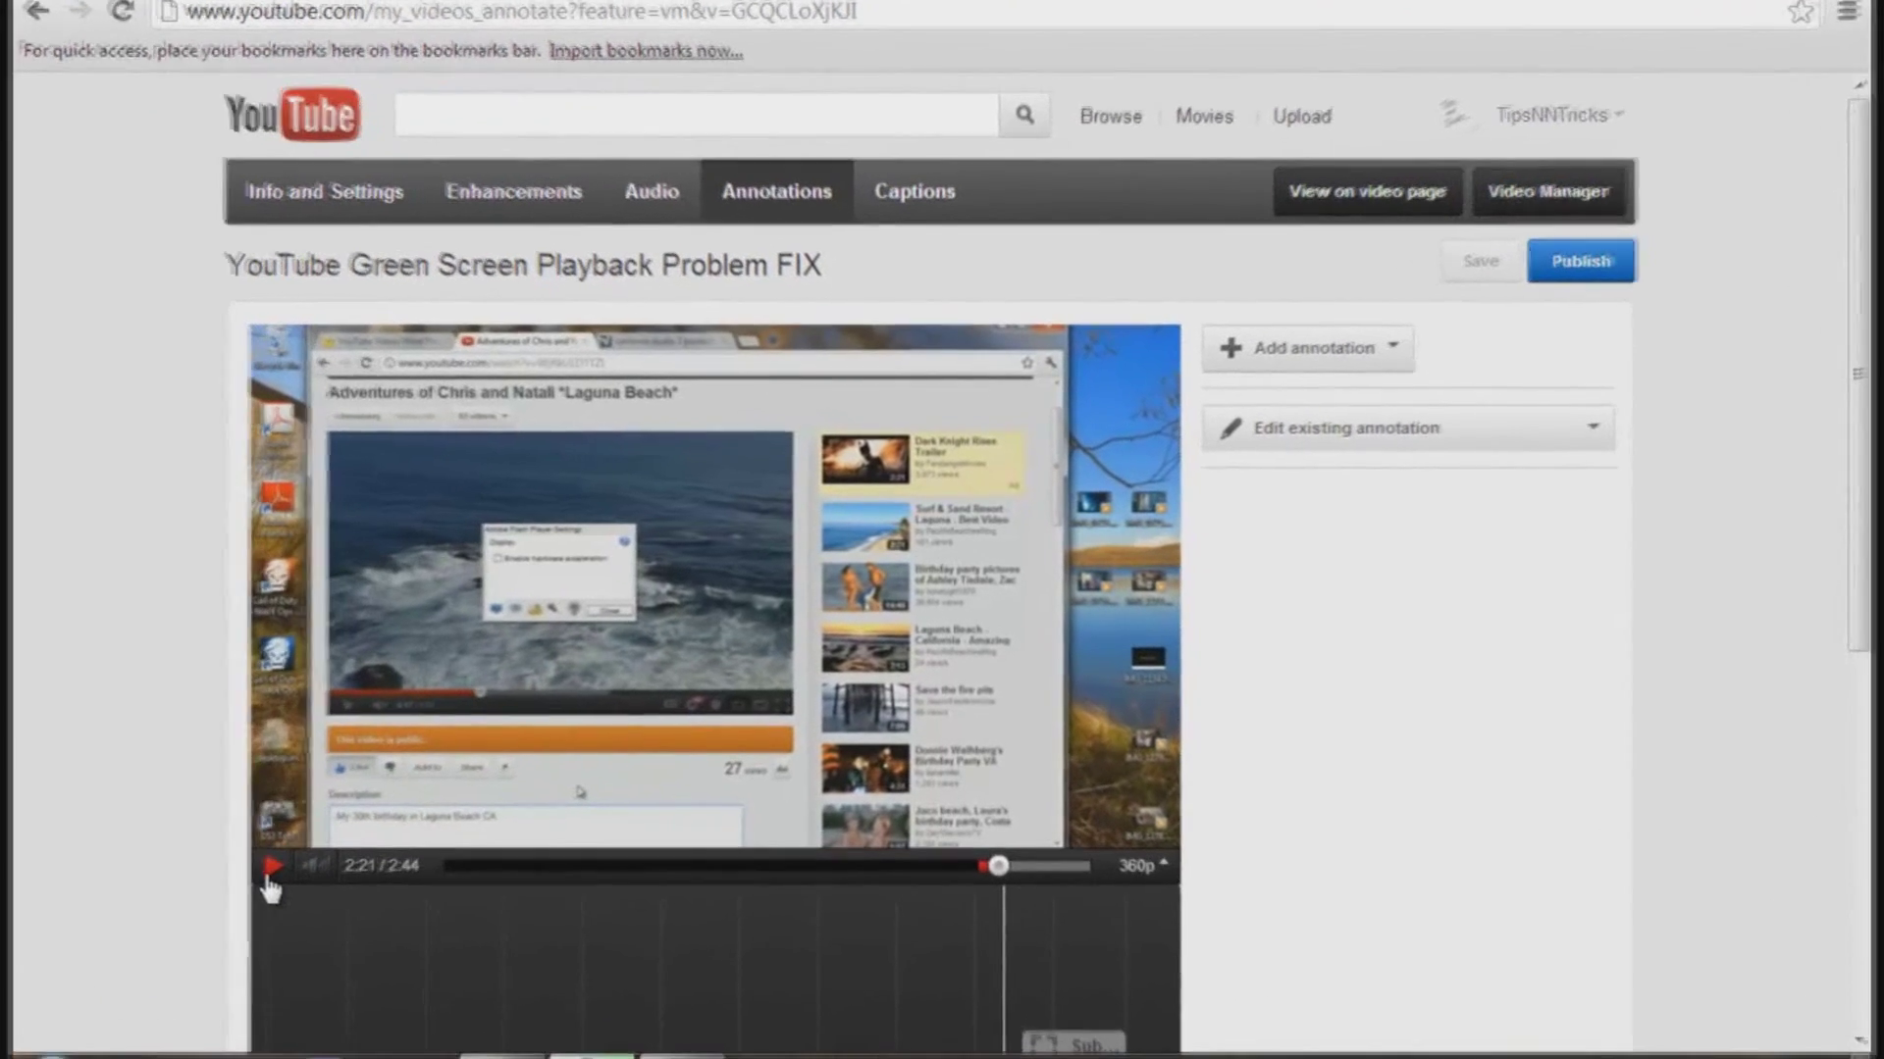
- Play the video into its end screen and pause it near 2:35 of 2:44
{"action": "left_click", "coordinate": [263, 871]}
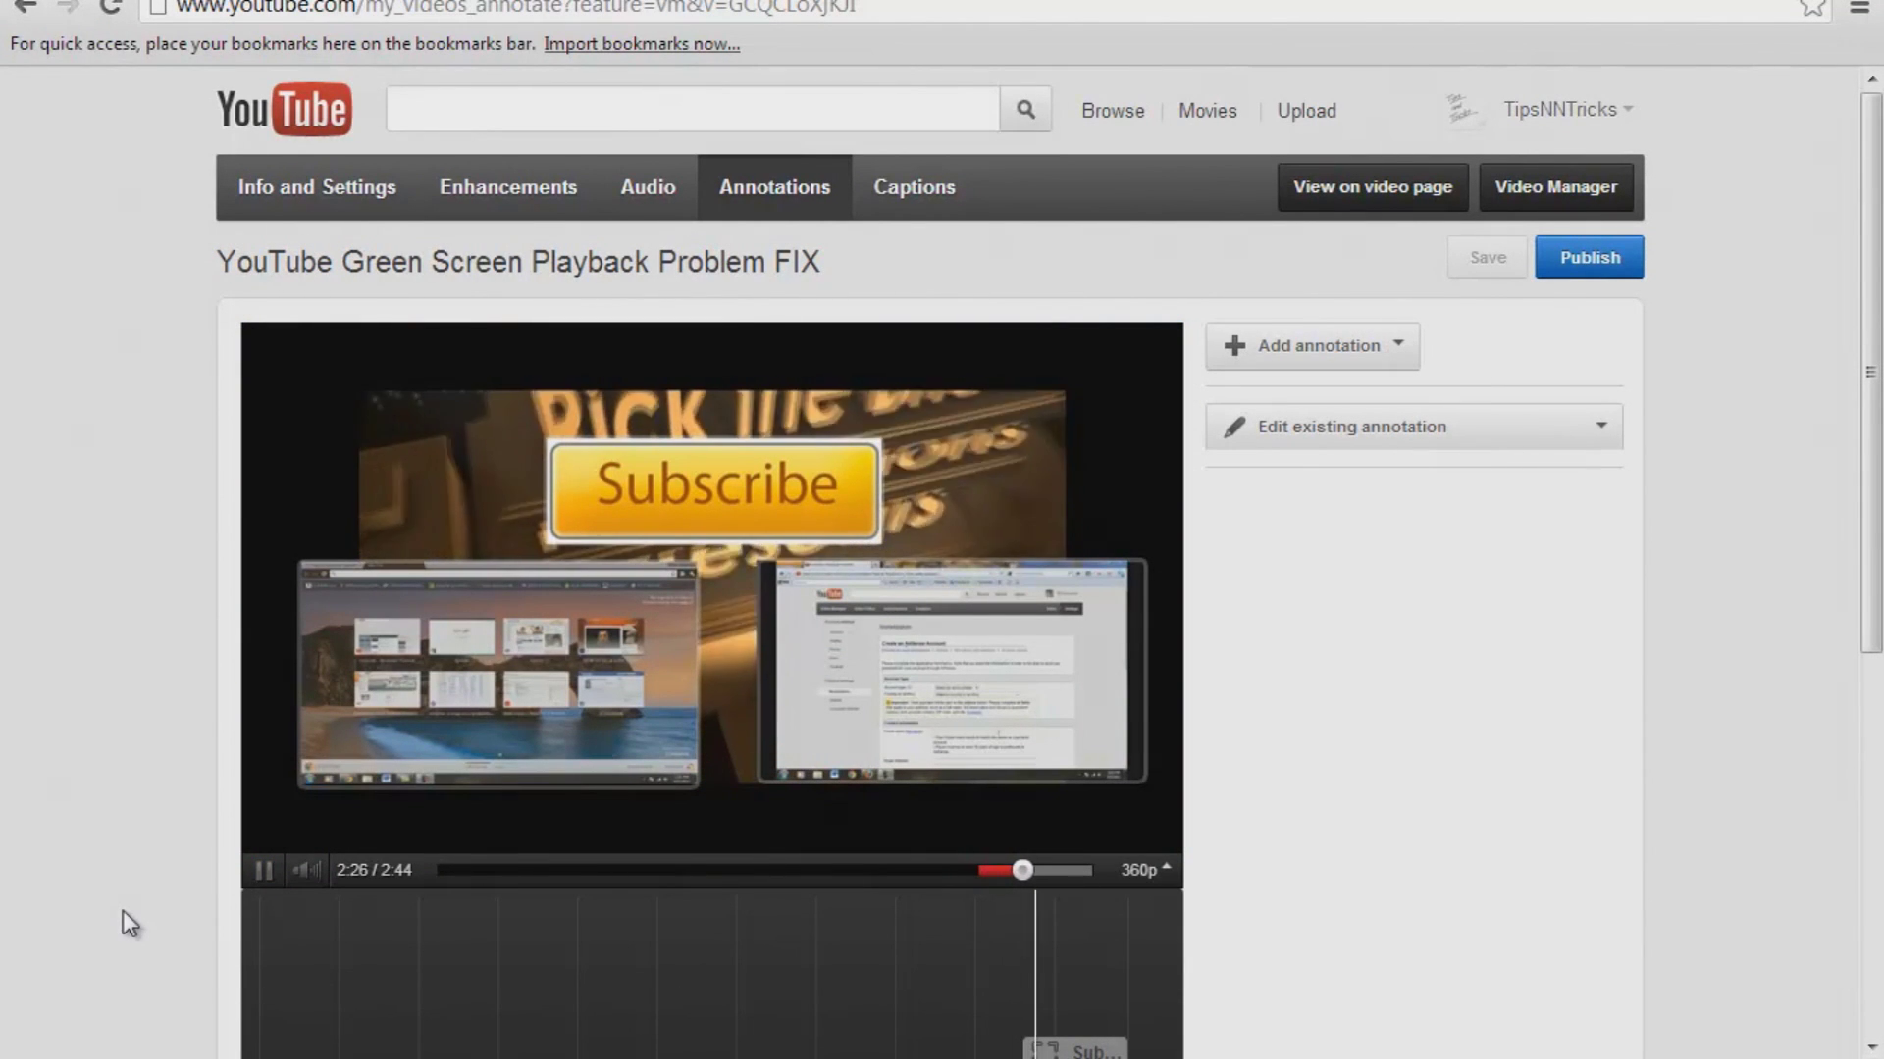
{"action": "left_click", "coordinate": [263, 870]}
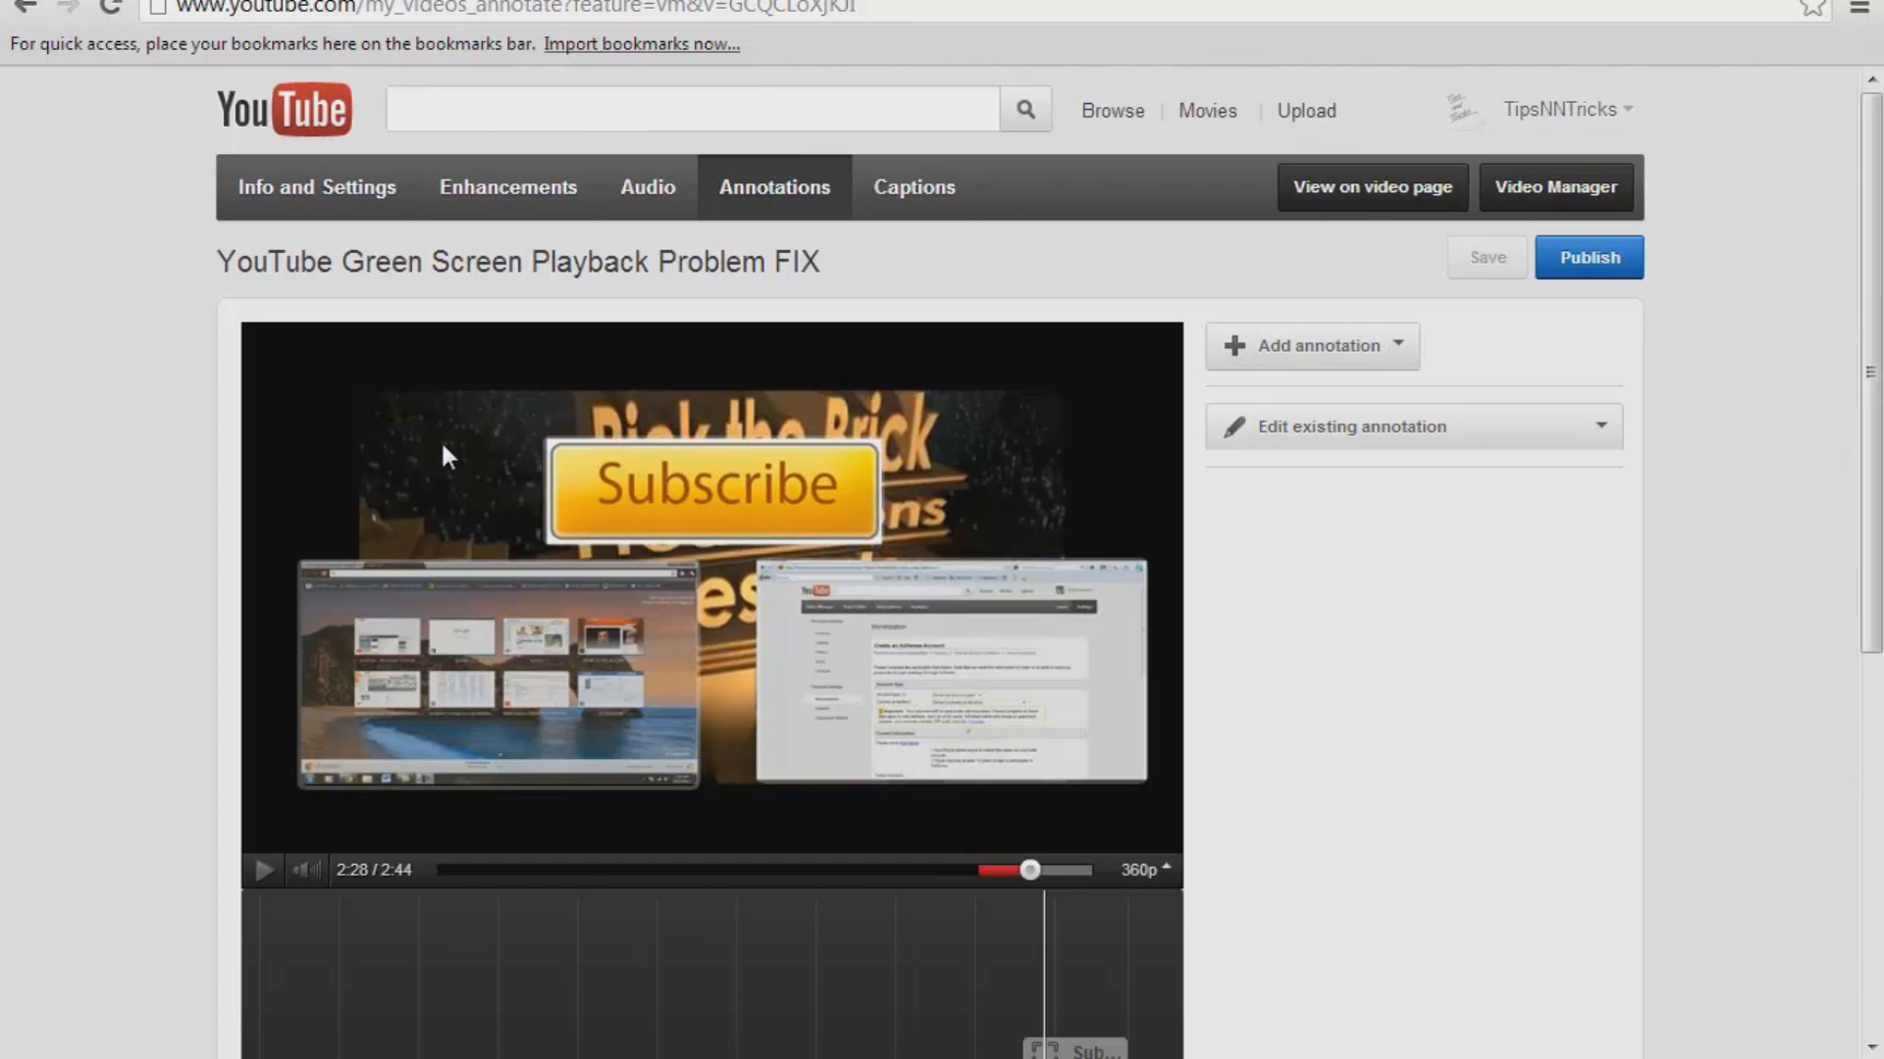
{"action": "left_click", "coordinate": [265, 871]}
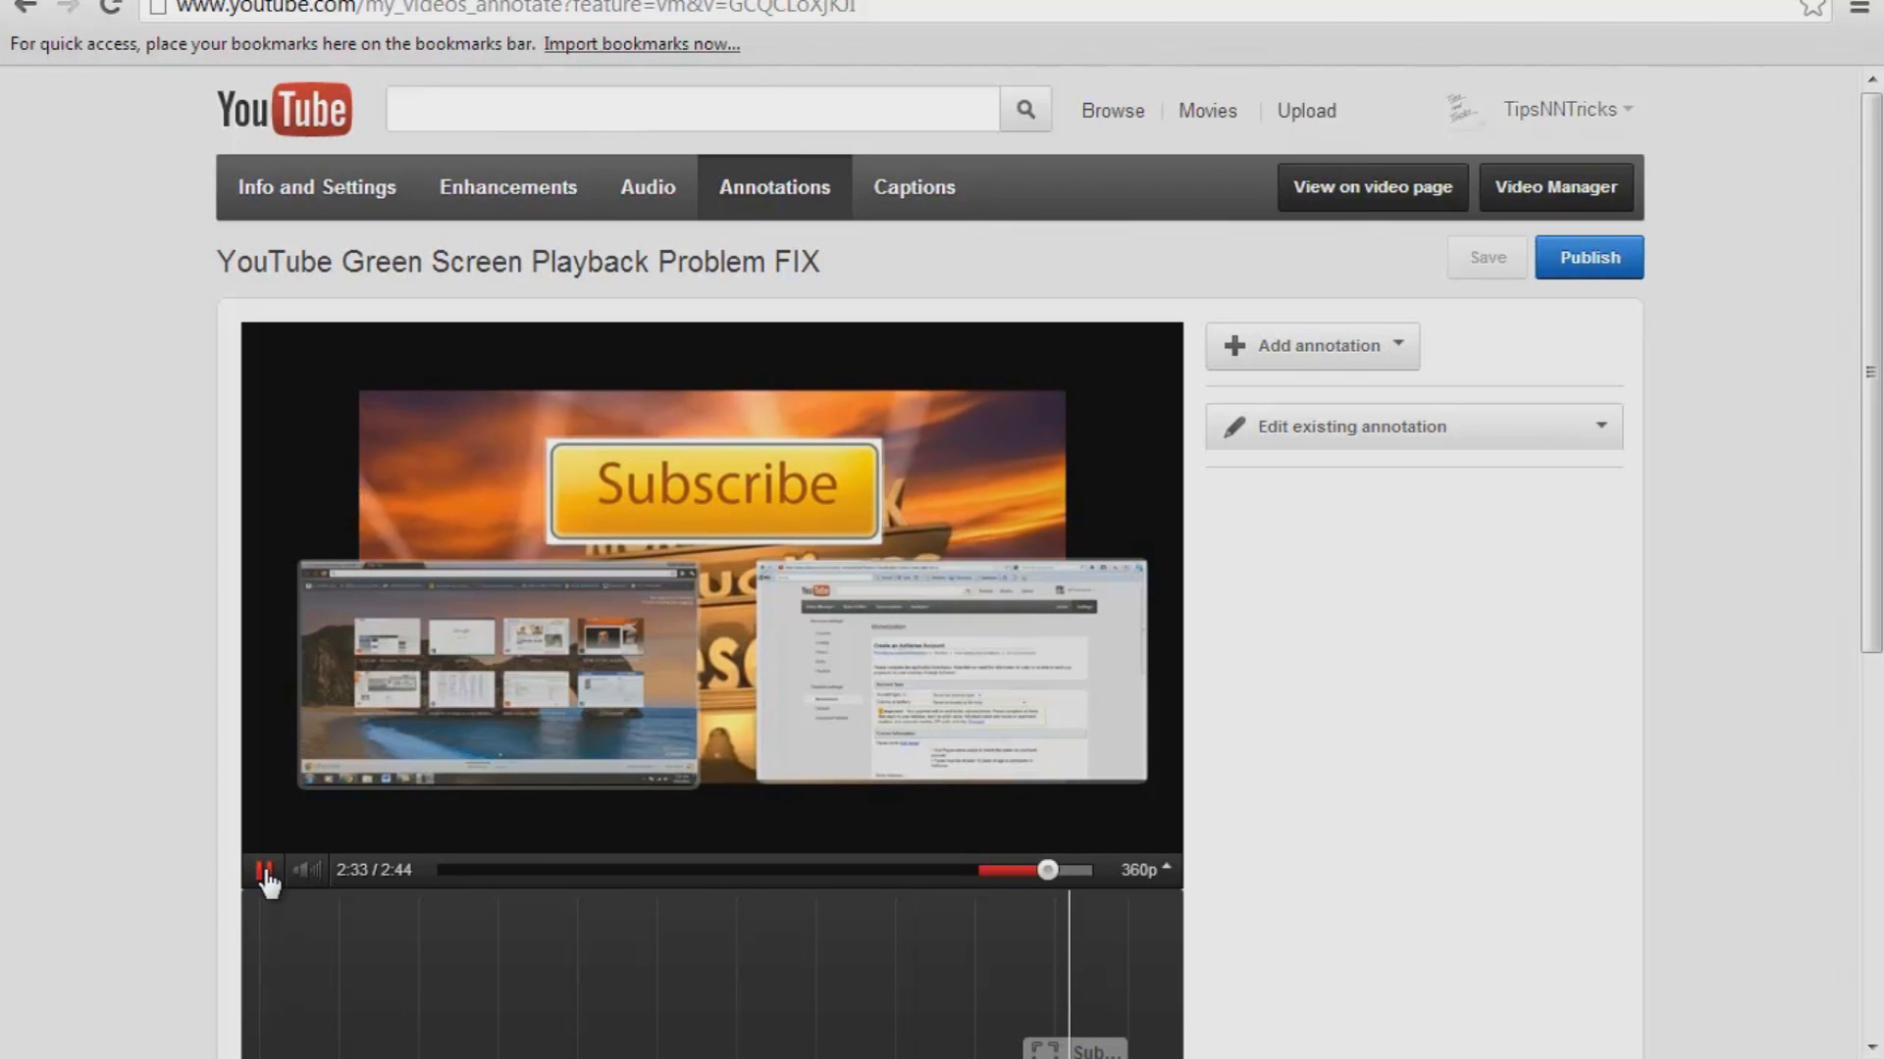
{"action": "left_click", "coordinate": [265, 872]}
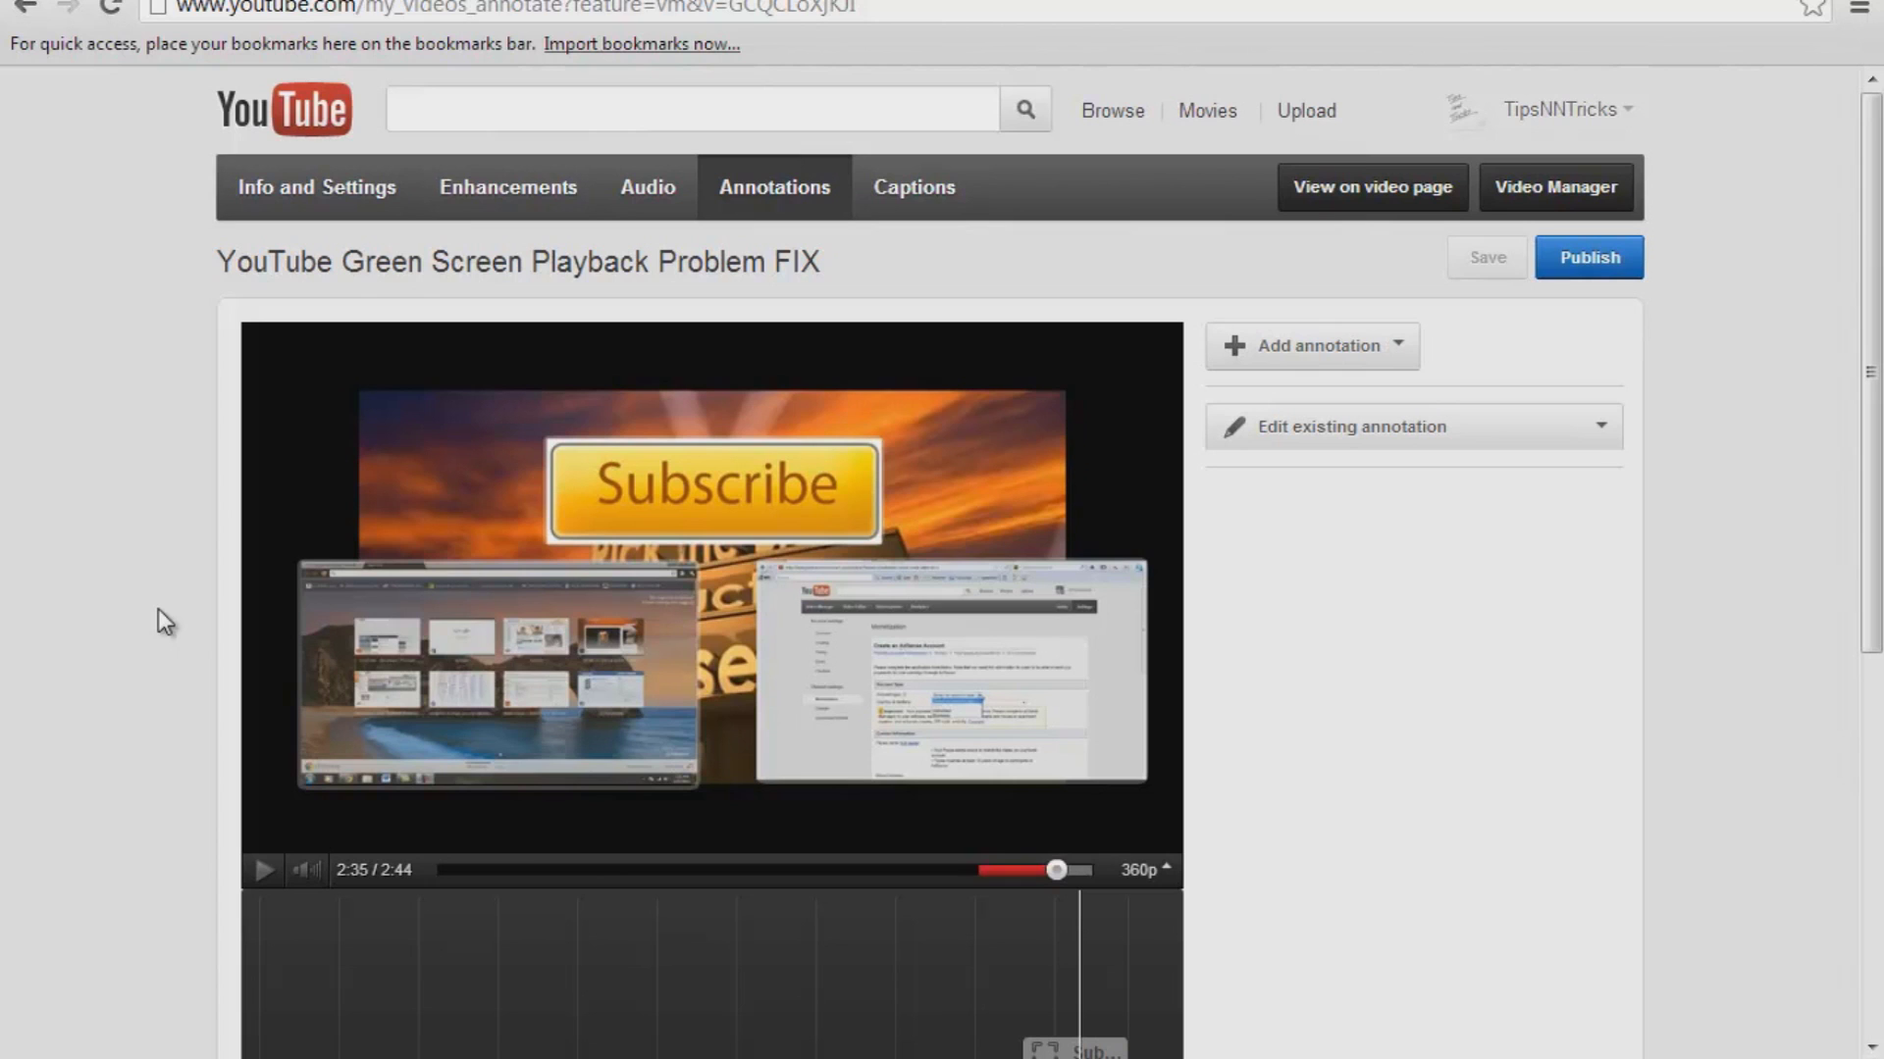
- Inspect the Subscribe annotation and the 'Linking YouTube & Google Adsense Accounts' tile annotation
{"action": "mouse_move", "coordinate": [880, 758]}
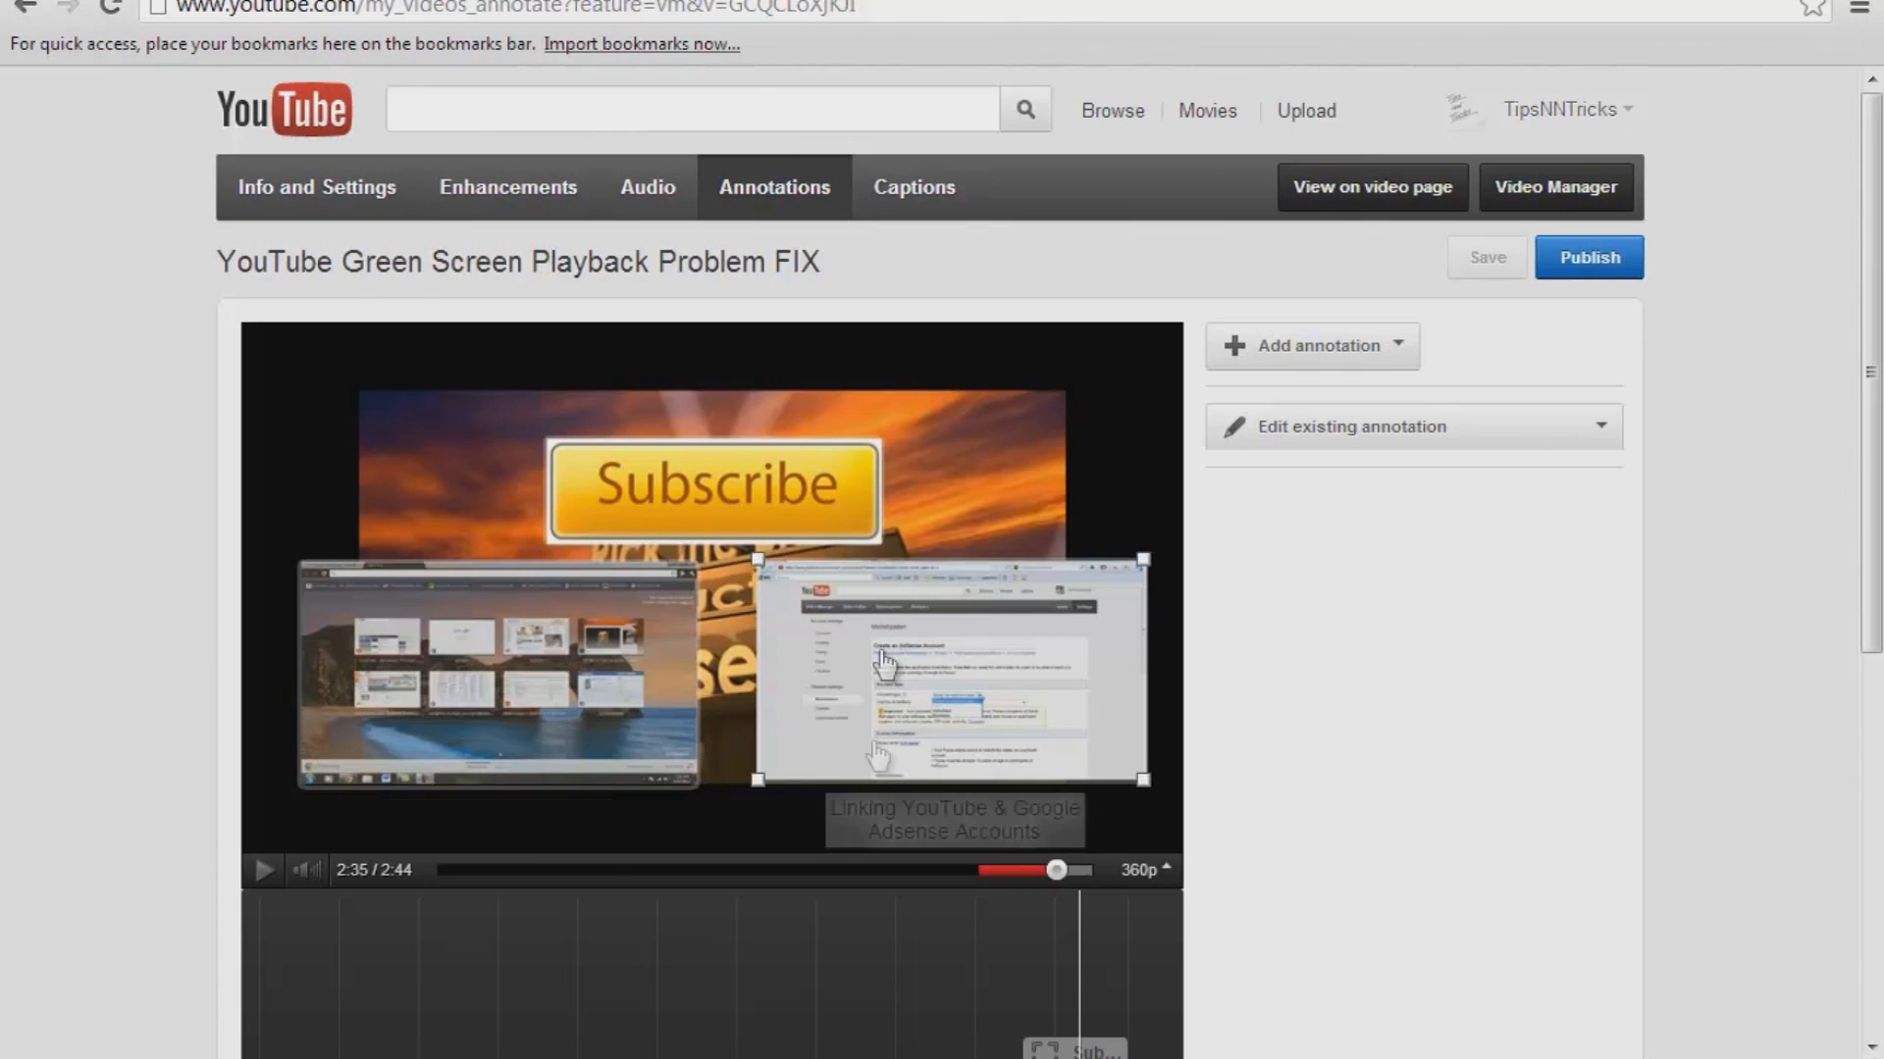
{"action": "mouse_move", "coordinate": [726, 506]}
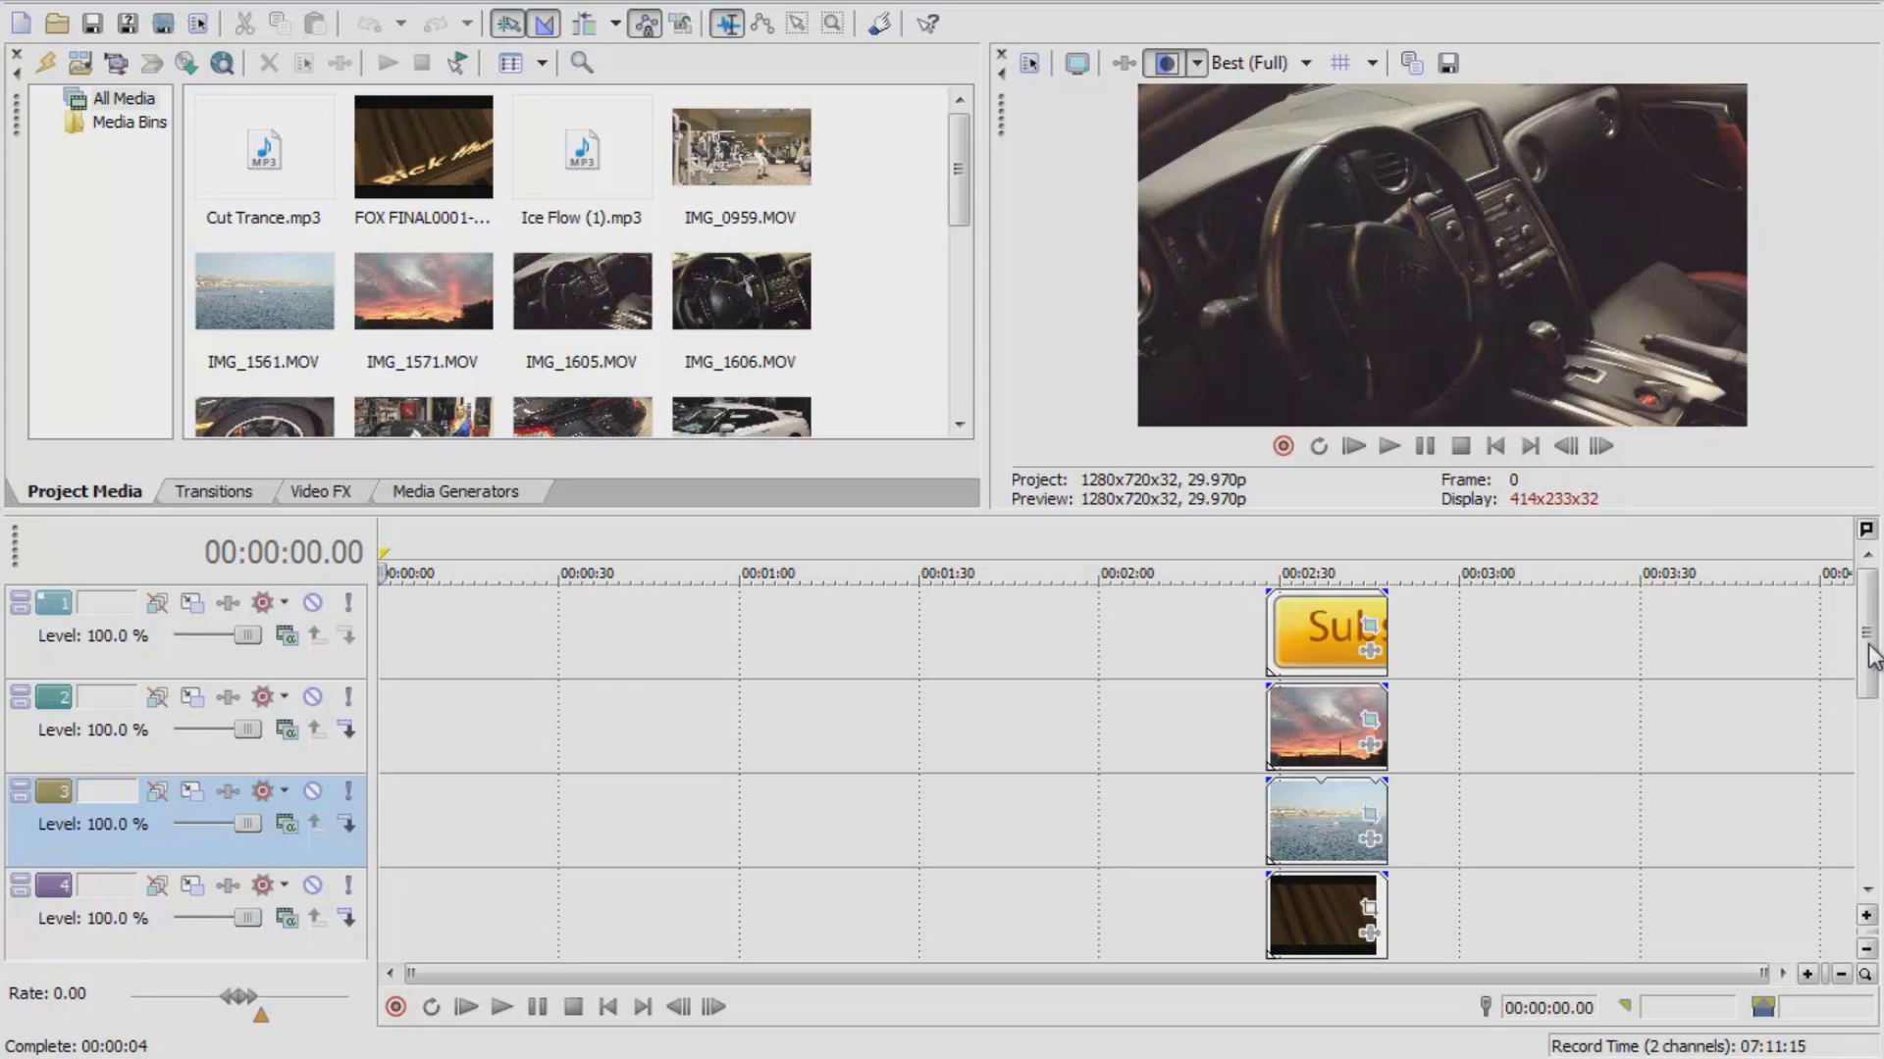
- Scroll through the timeline tracks and cue the playhead at 00:02:27.25 on the end screen
{"action": "left_click_drag", "start_coordinate": [1872, 655], "coordinate": [1873, 799]}
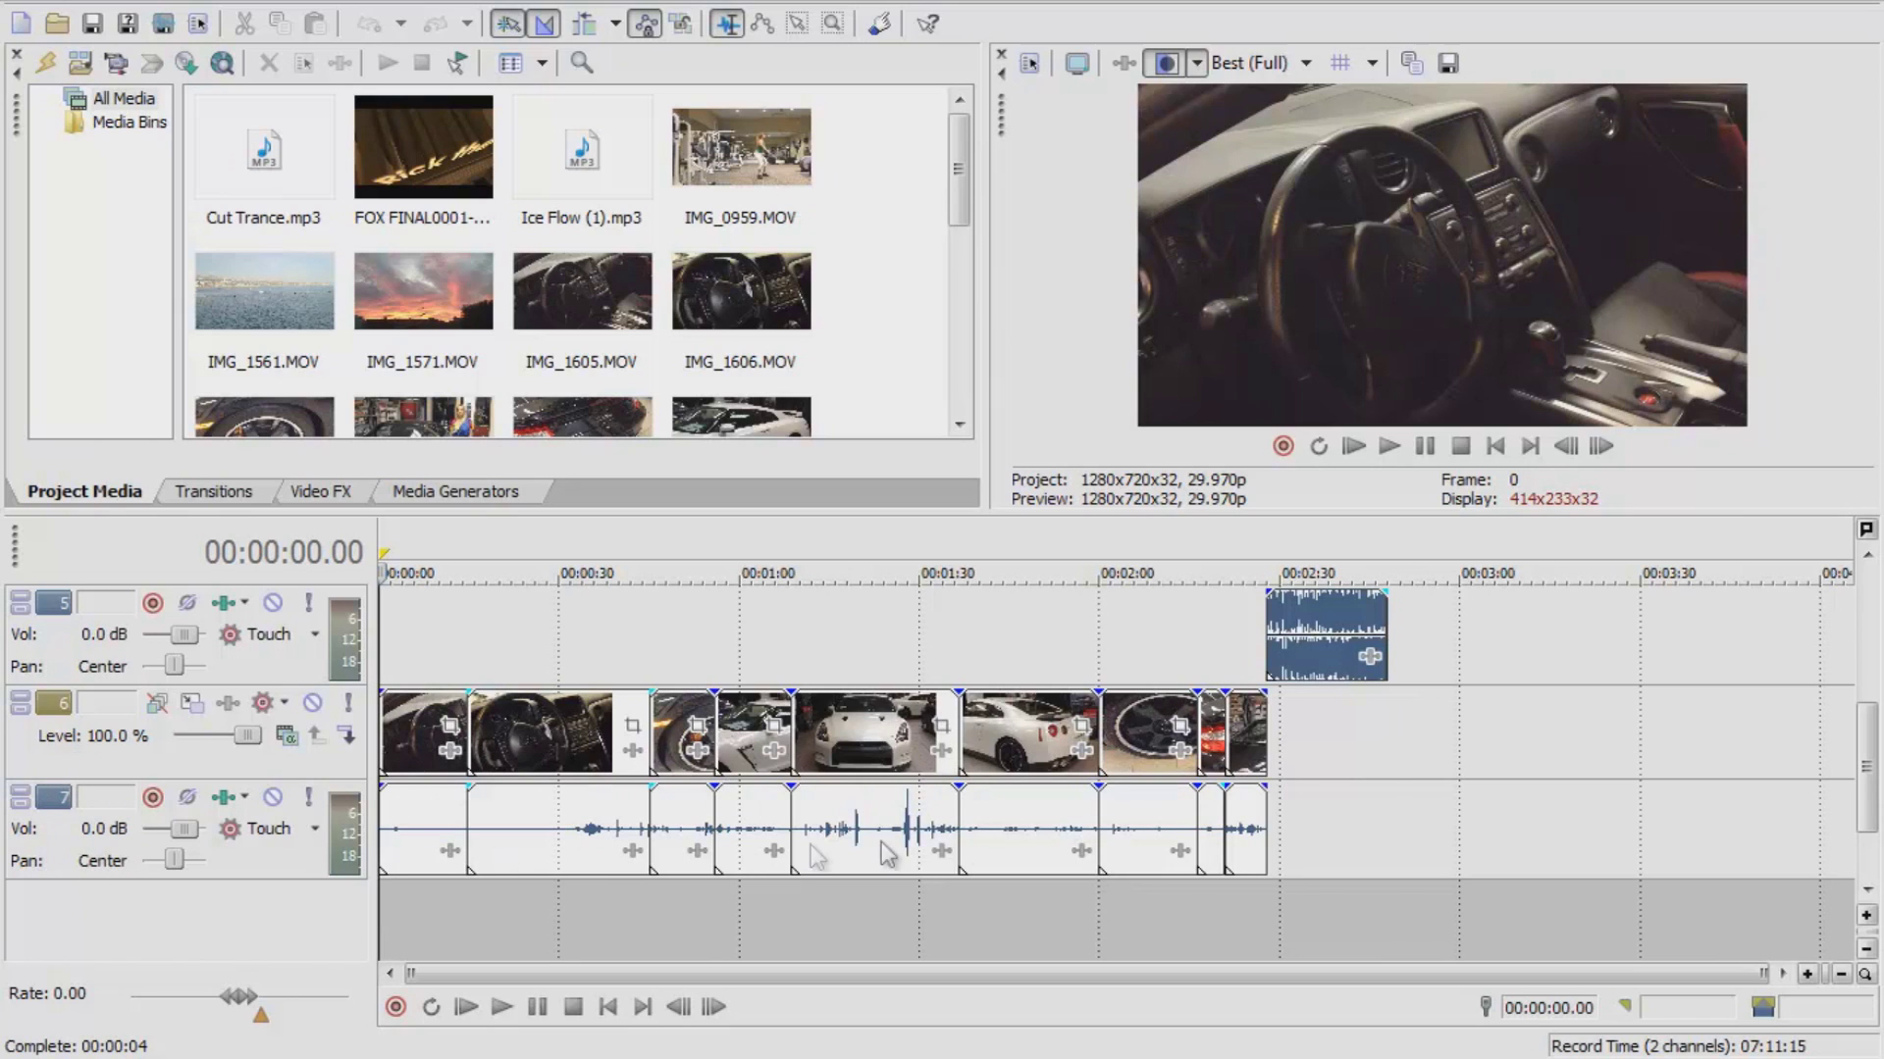
{"action": "scroll", "coordinate": [1869, 799], "scroll_direction": "up", "scroll_amount": 1}
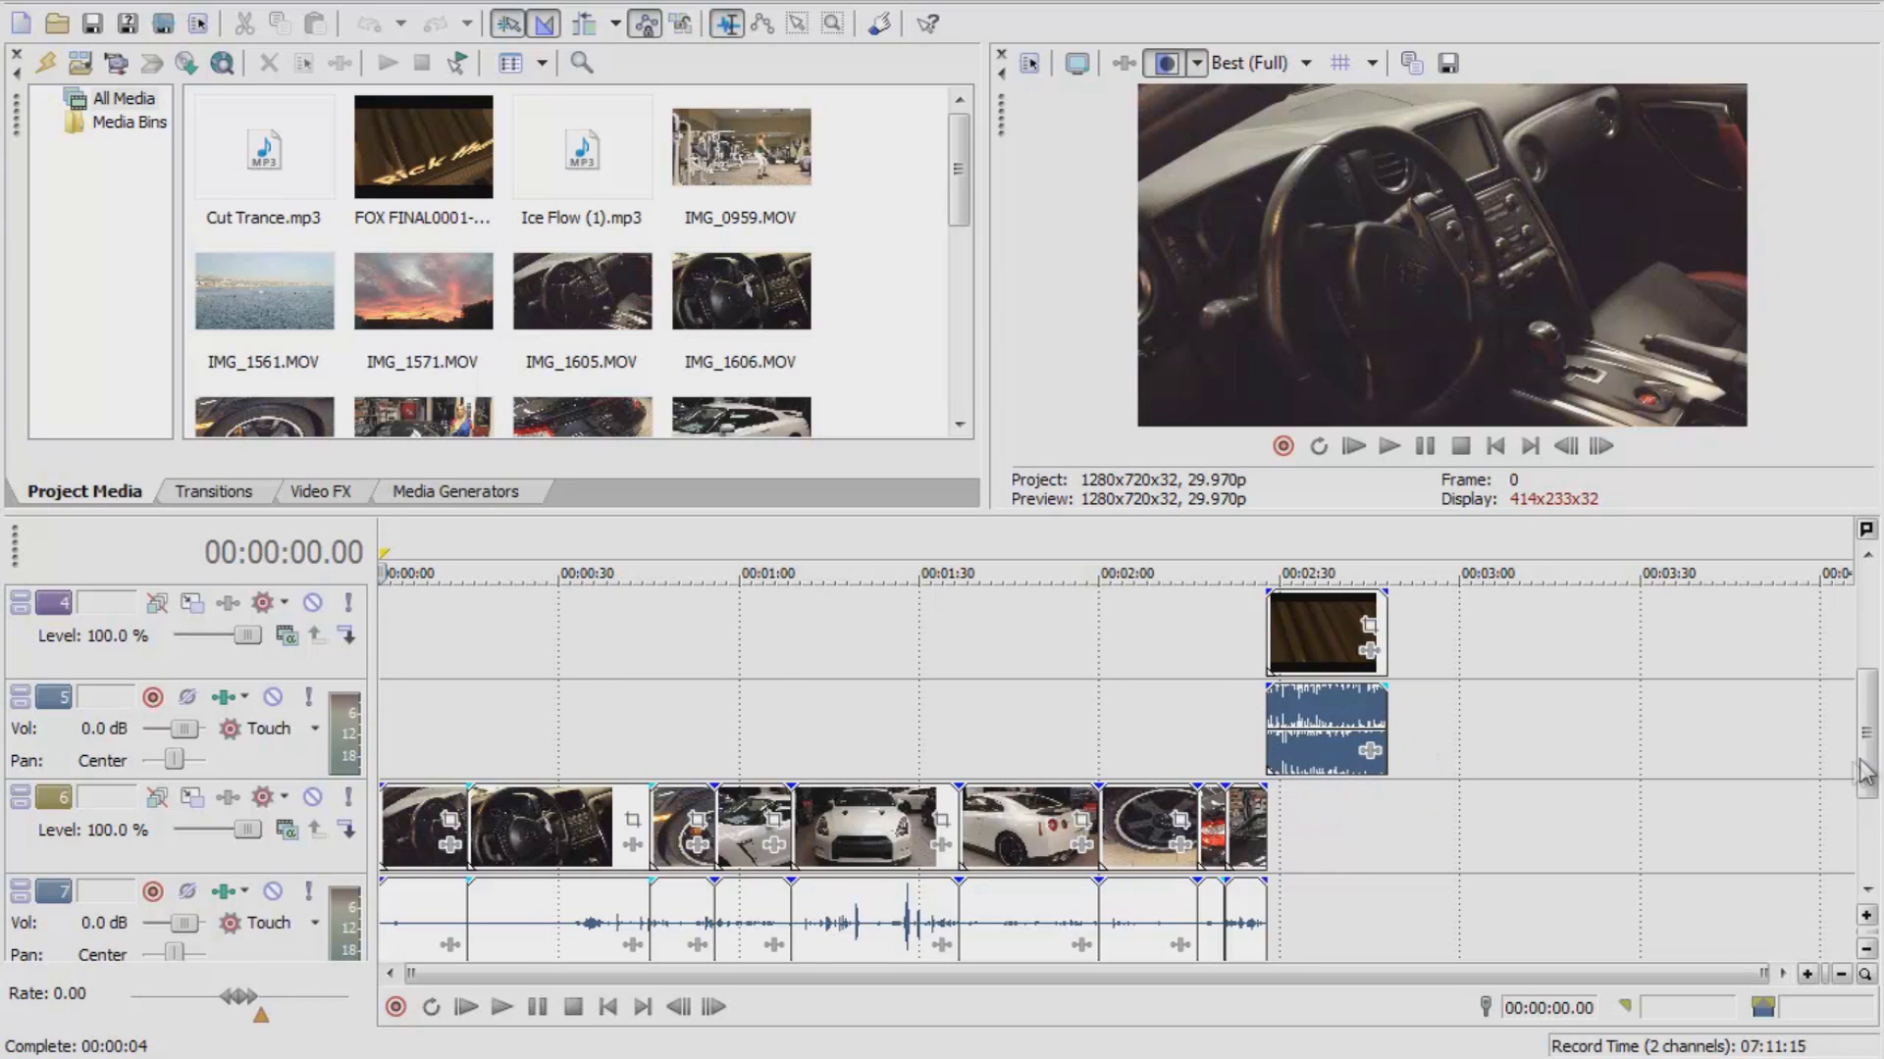
{"action": "scroll", "coordinate": [1871, 761], "scroll_direction": "up", "scroll_amount": 1}
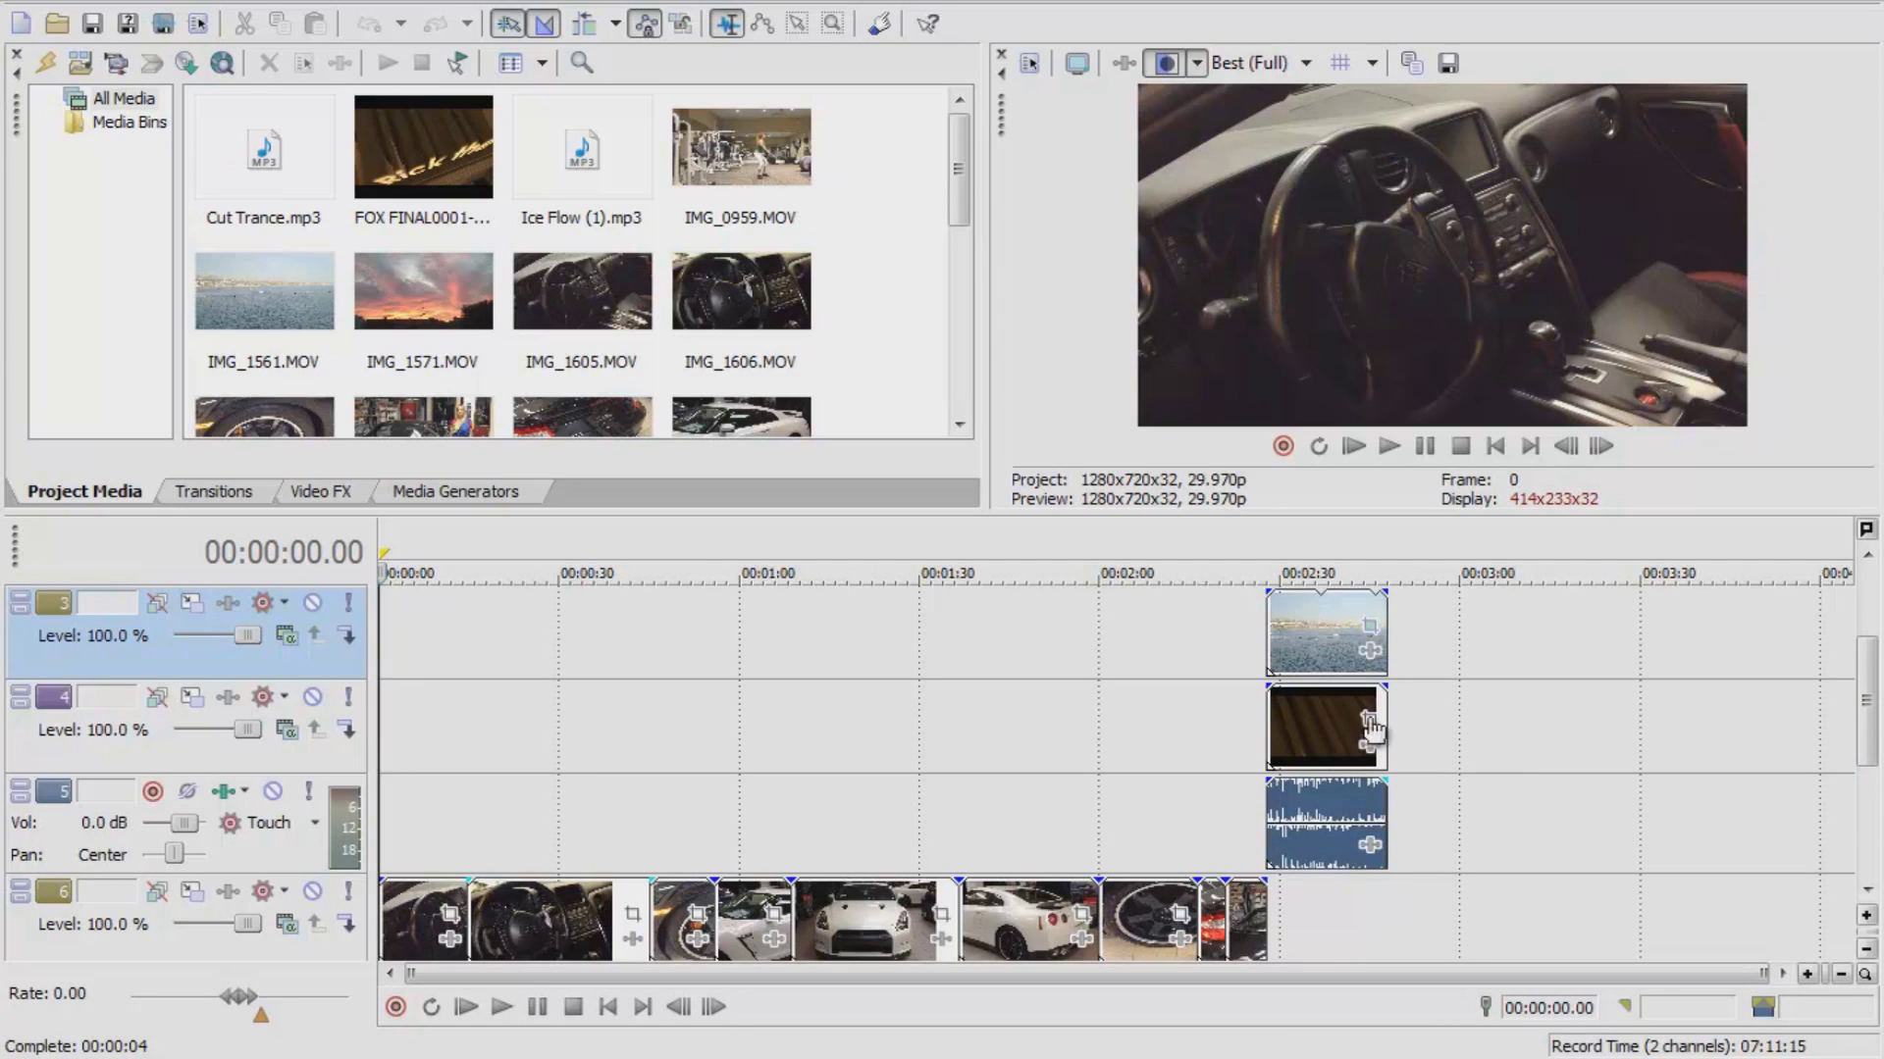
{"action": "scroll", "coordinate": [1867, 708], "scroll_direction": "up", "scroll_amount": 1}
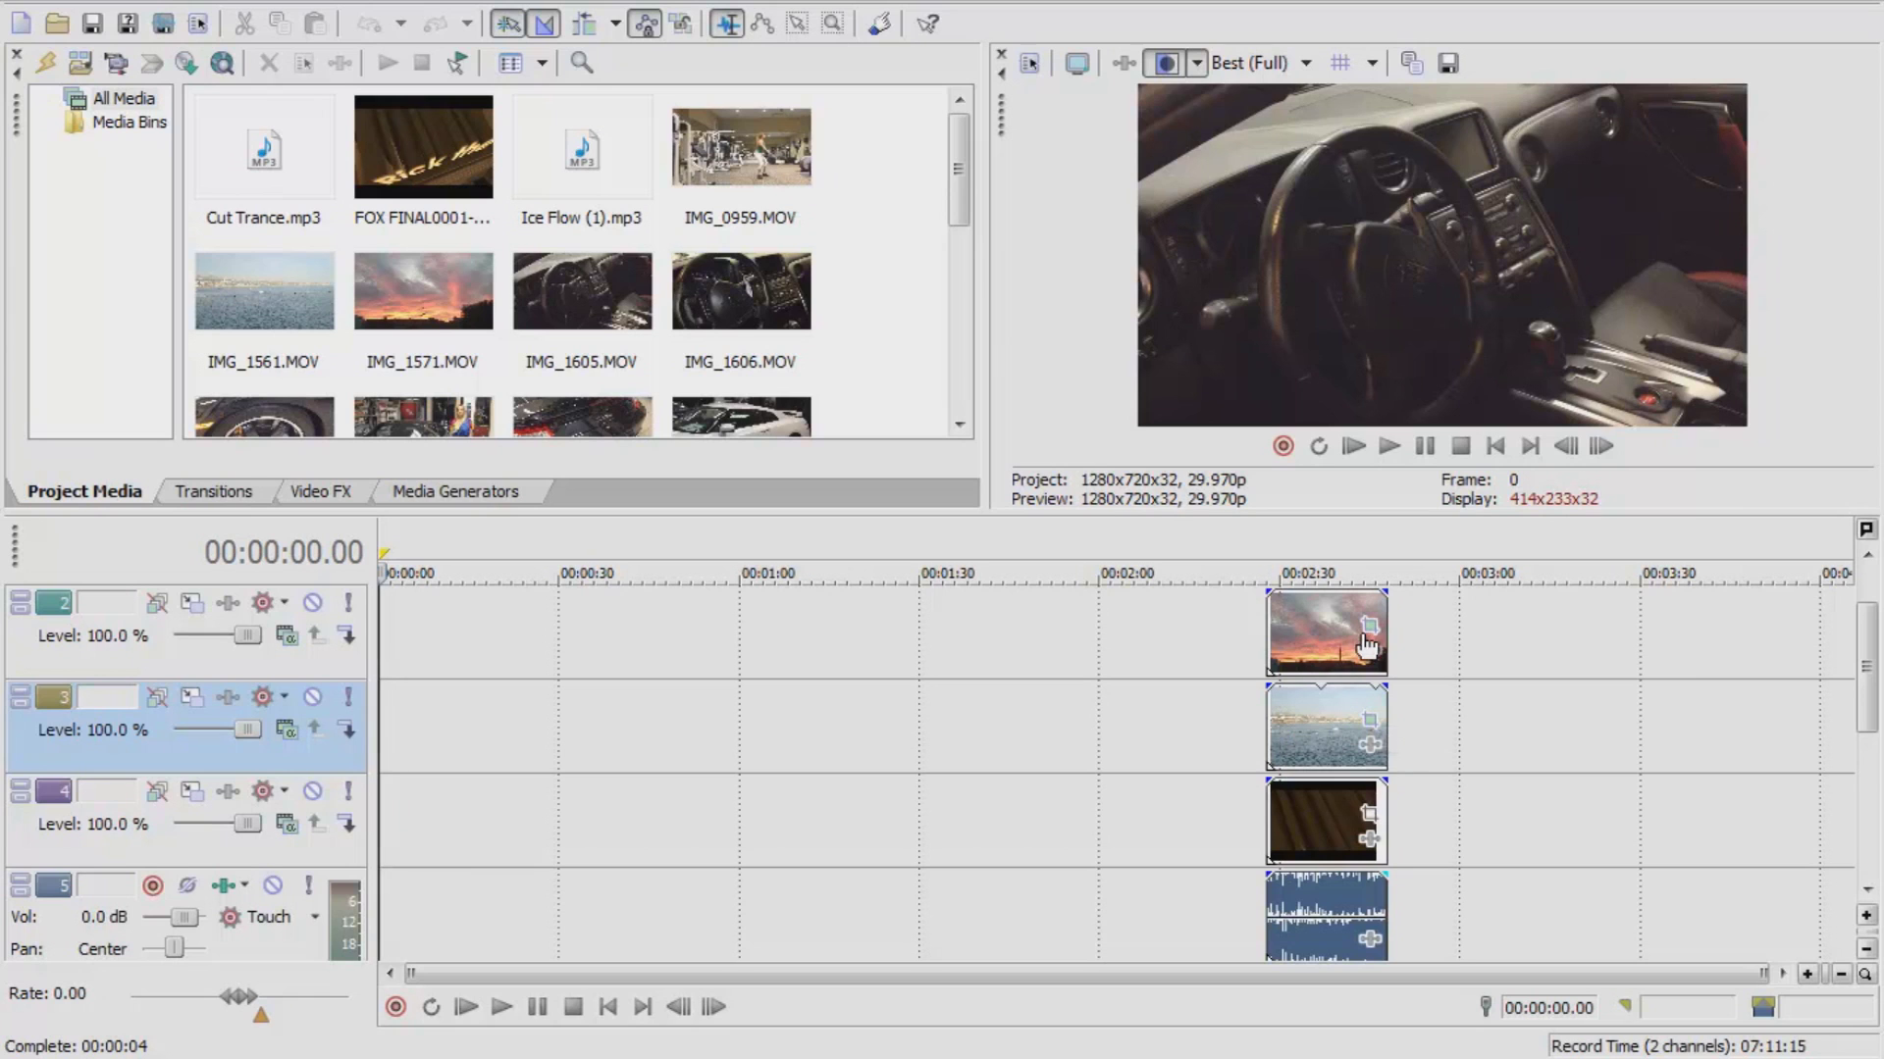
{"action": "left_click", "coordinate": [1265, 545]}
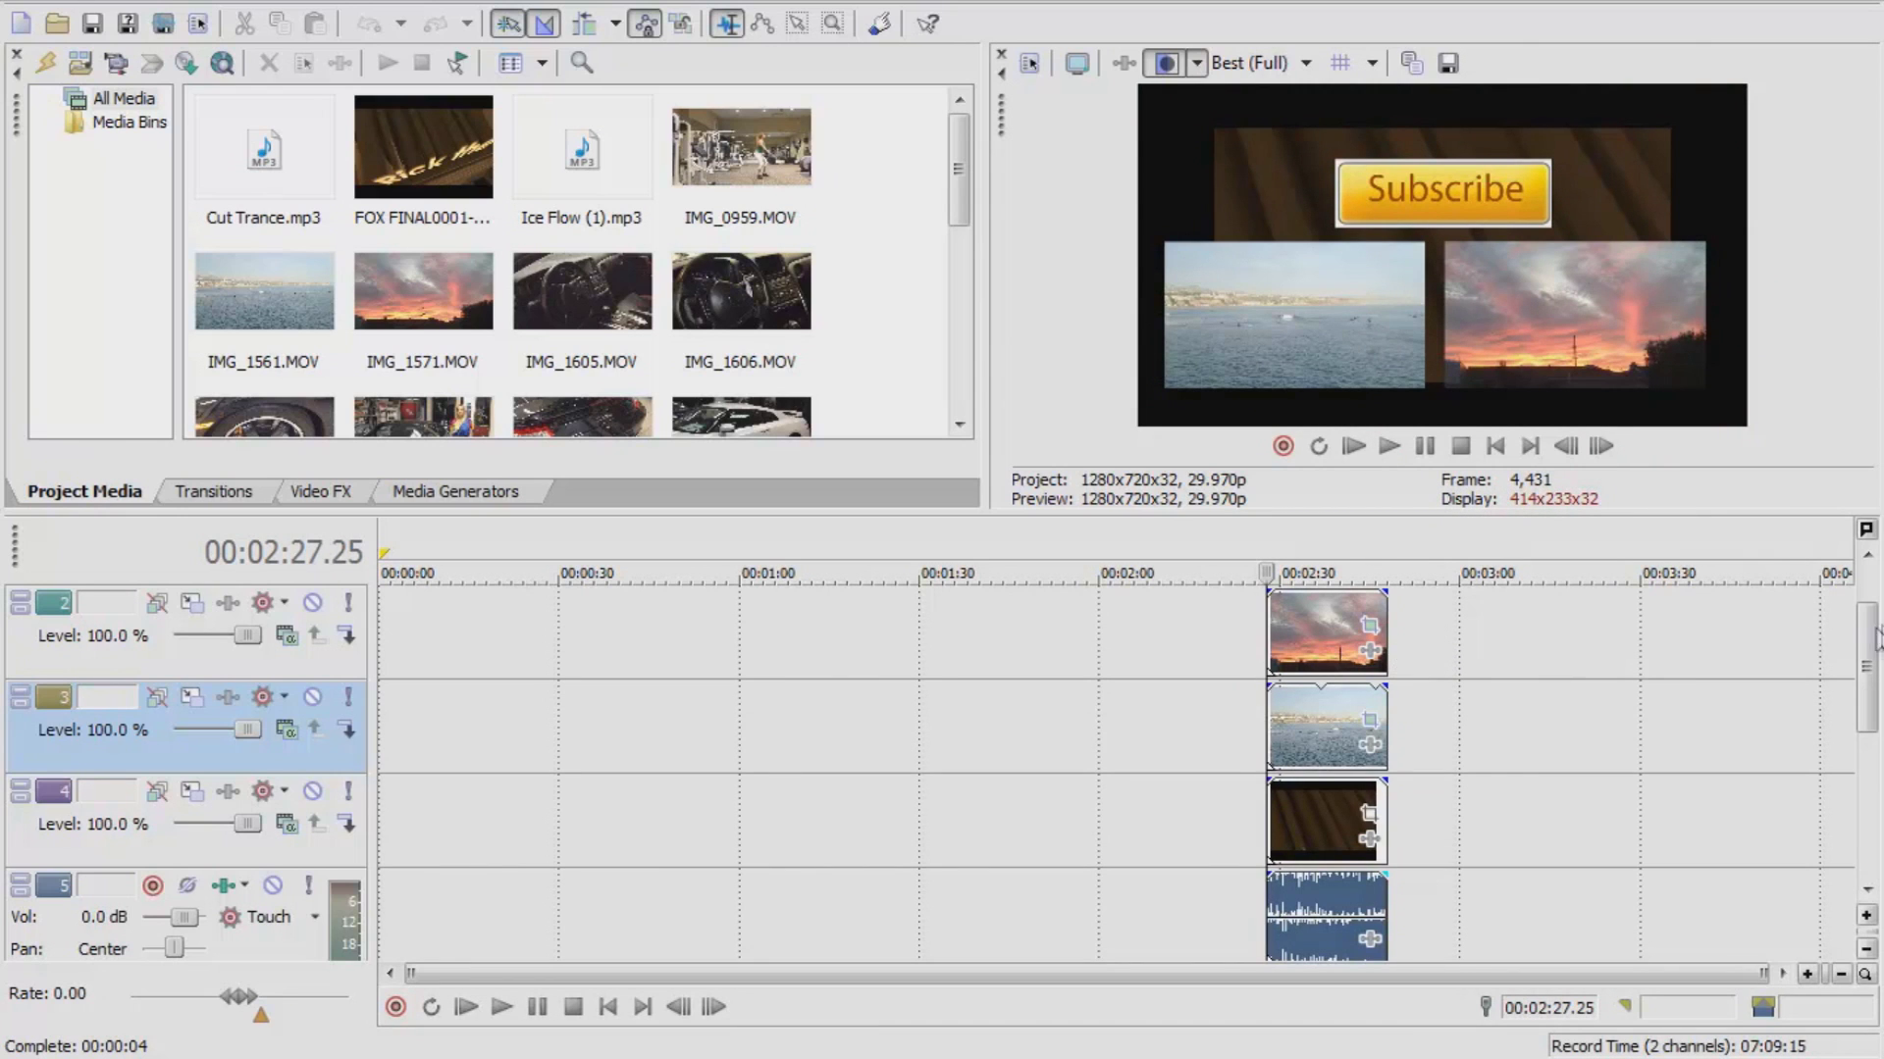
{"action": "scroll", "coordinate": [1326, 645], "scroll_direction": "up", "scroll_amount": 1}
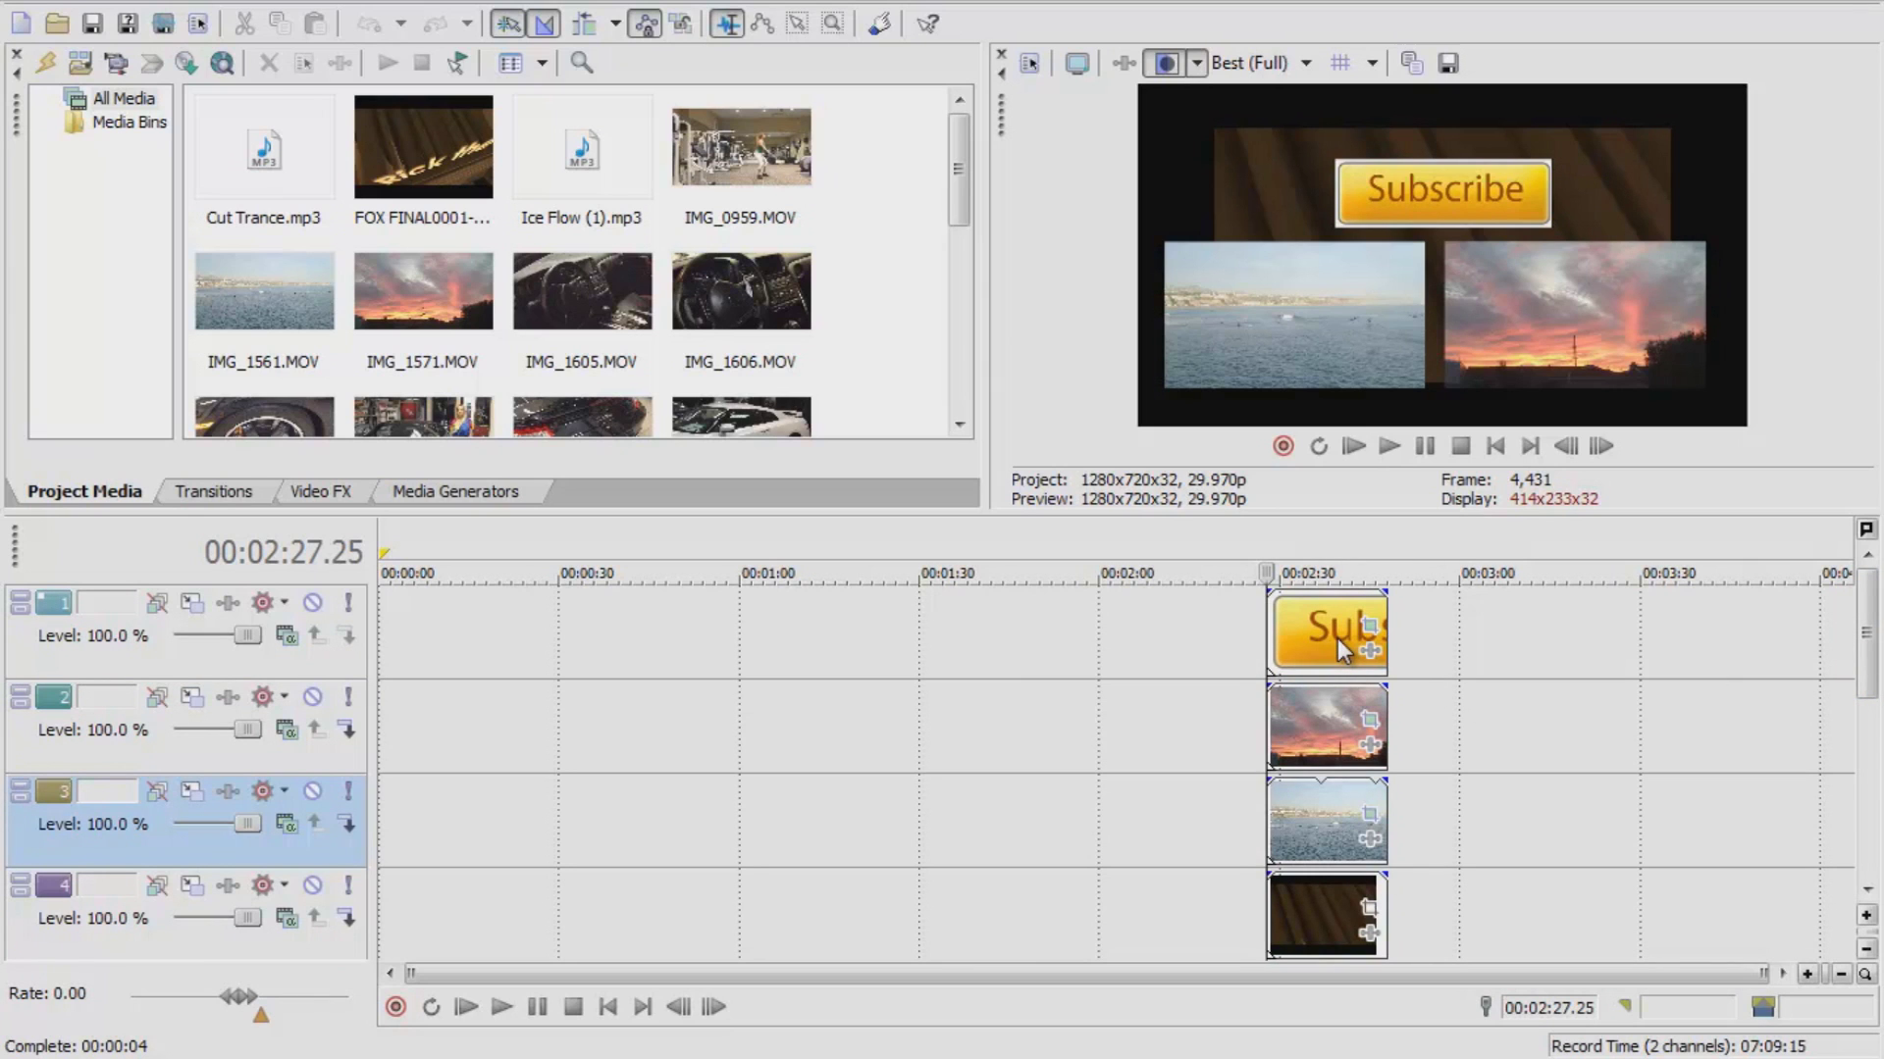
{"action": "left_click_drag", "start_coordinate": [1867, 652], "coordinate": [1867, 721]}
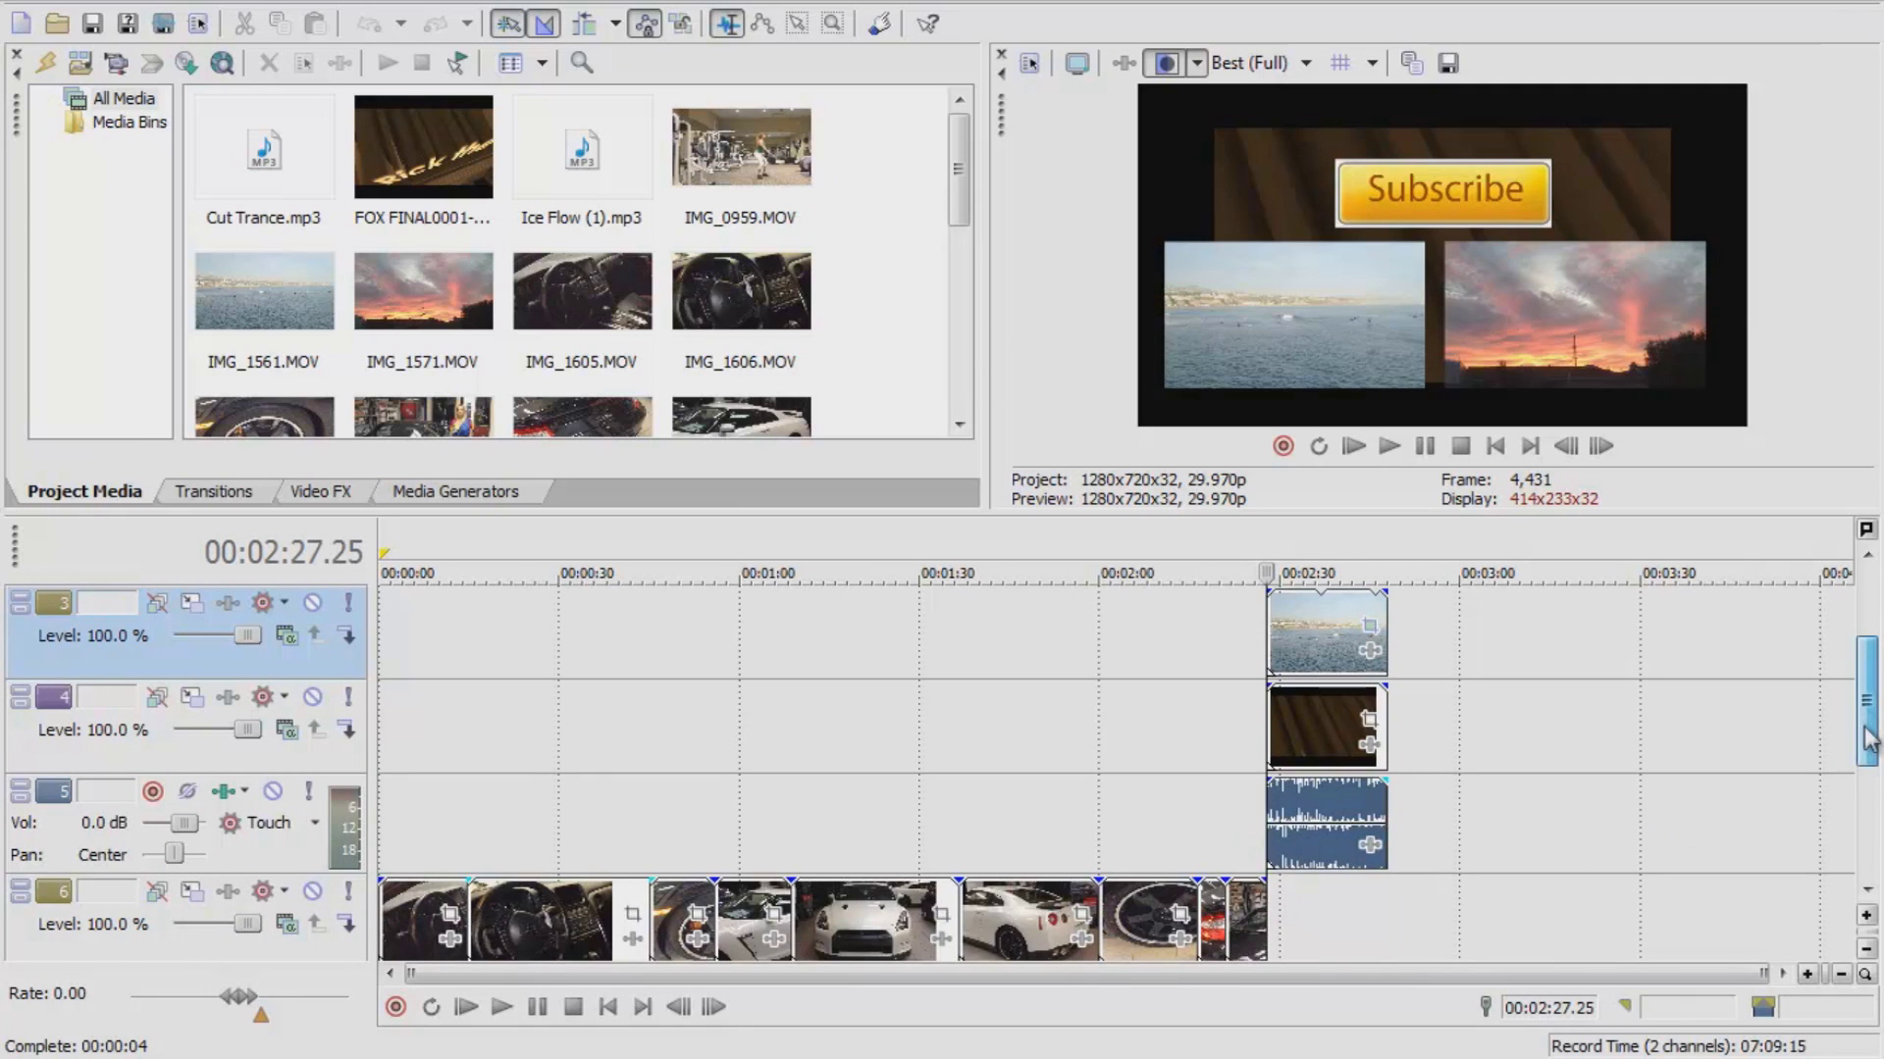
{"action": "left_click_drag", "start_coordinate": [1867, 714], "coordinate": [1867, 748]}
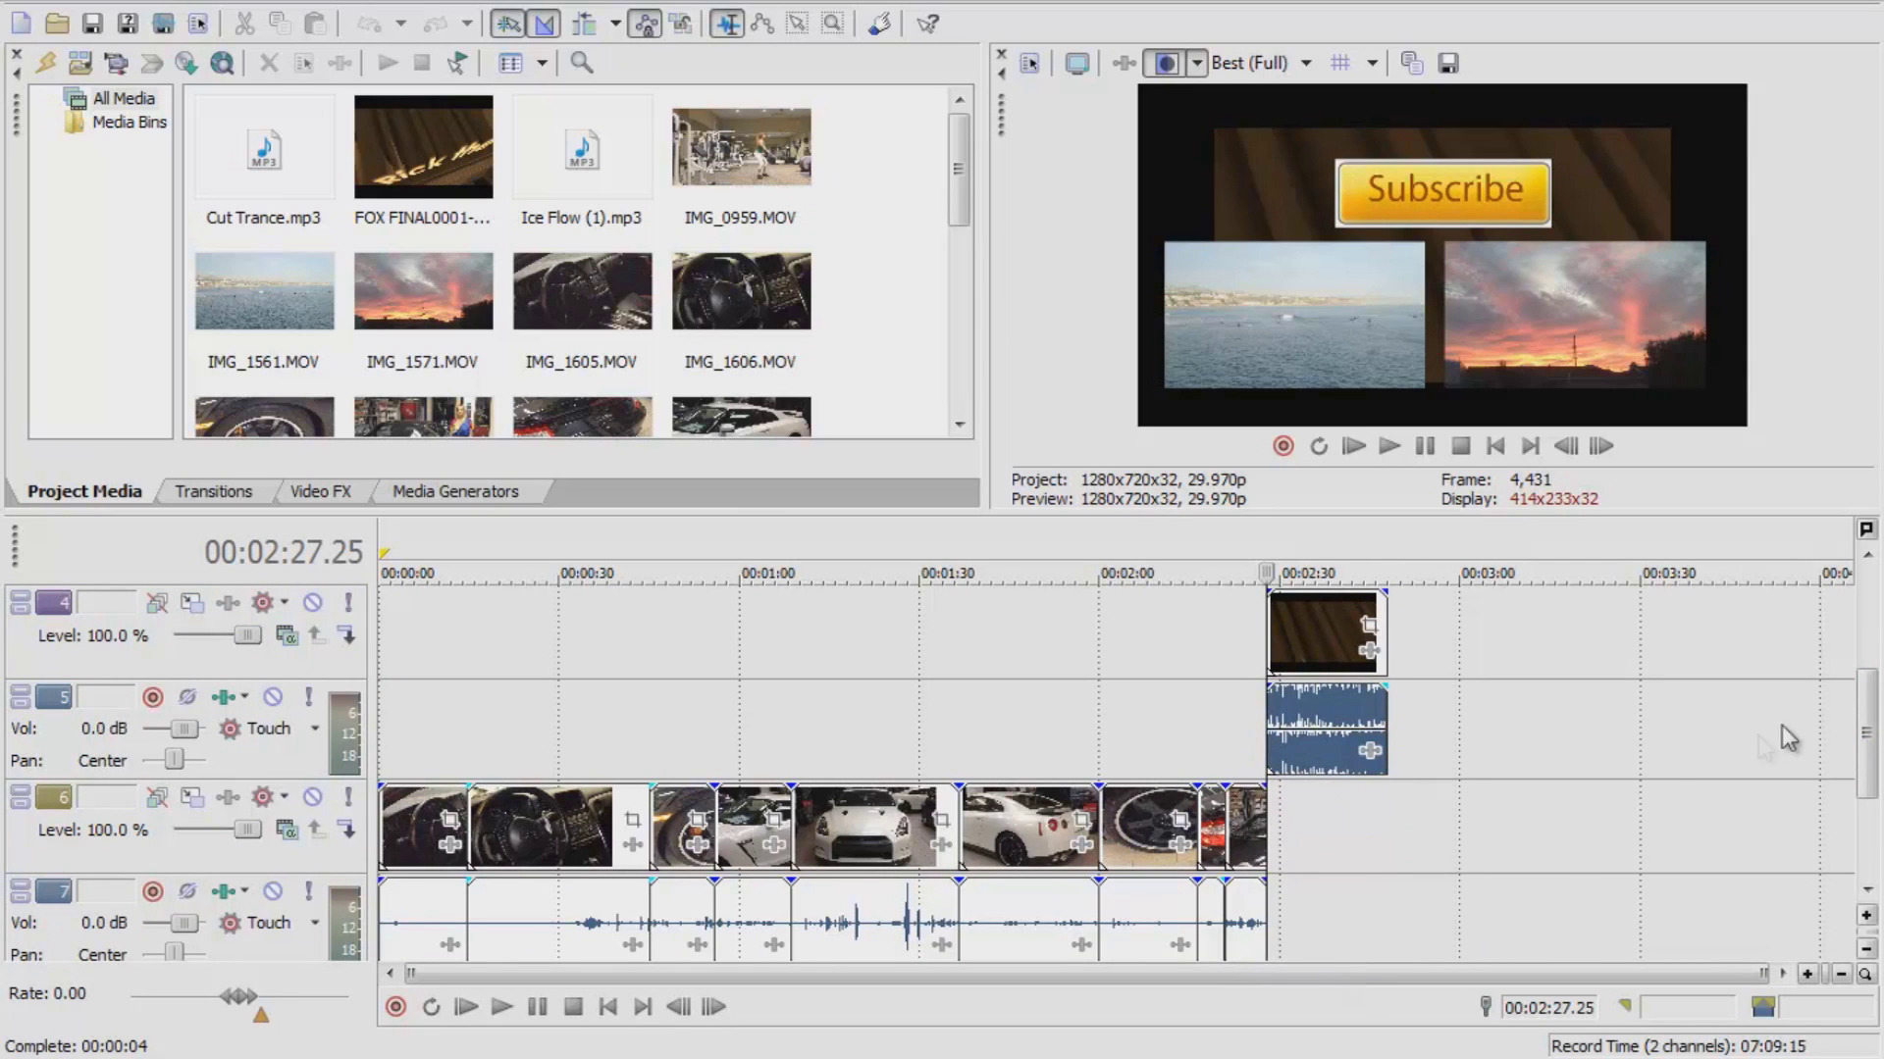
{"action": "left_click_drag", "start_coordinate": [1868, 747], "coordinate": [1869, 670]}
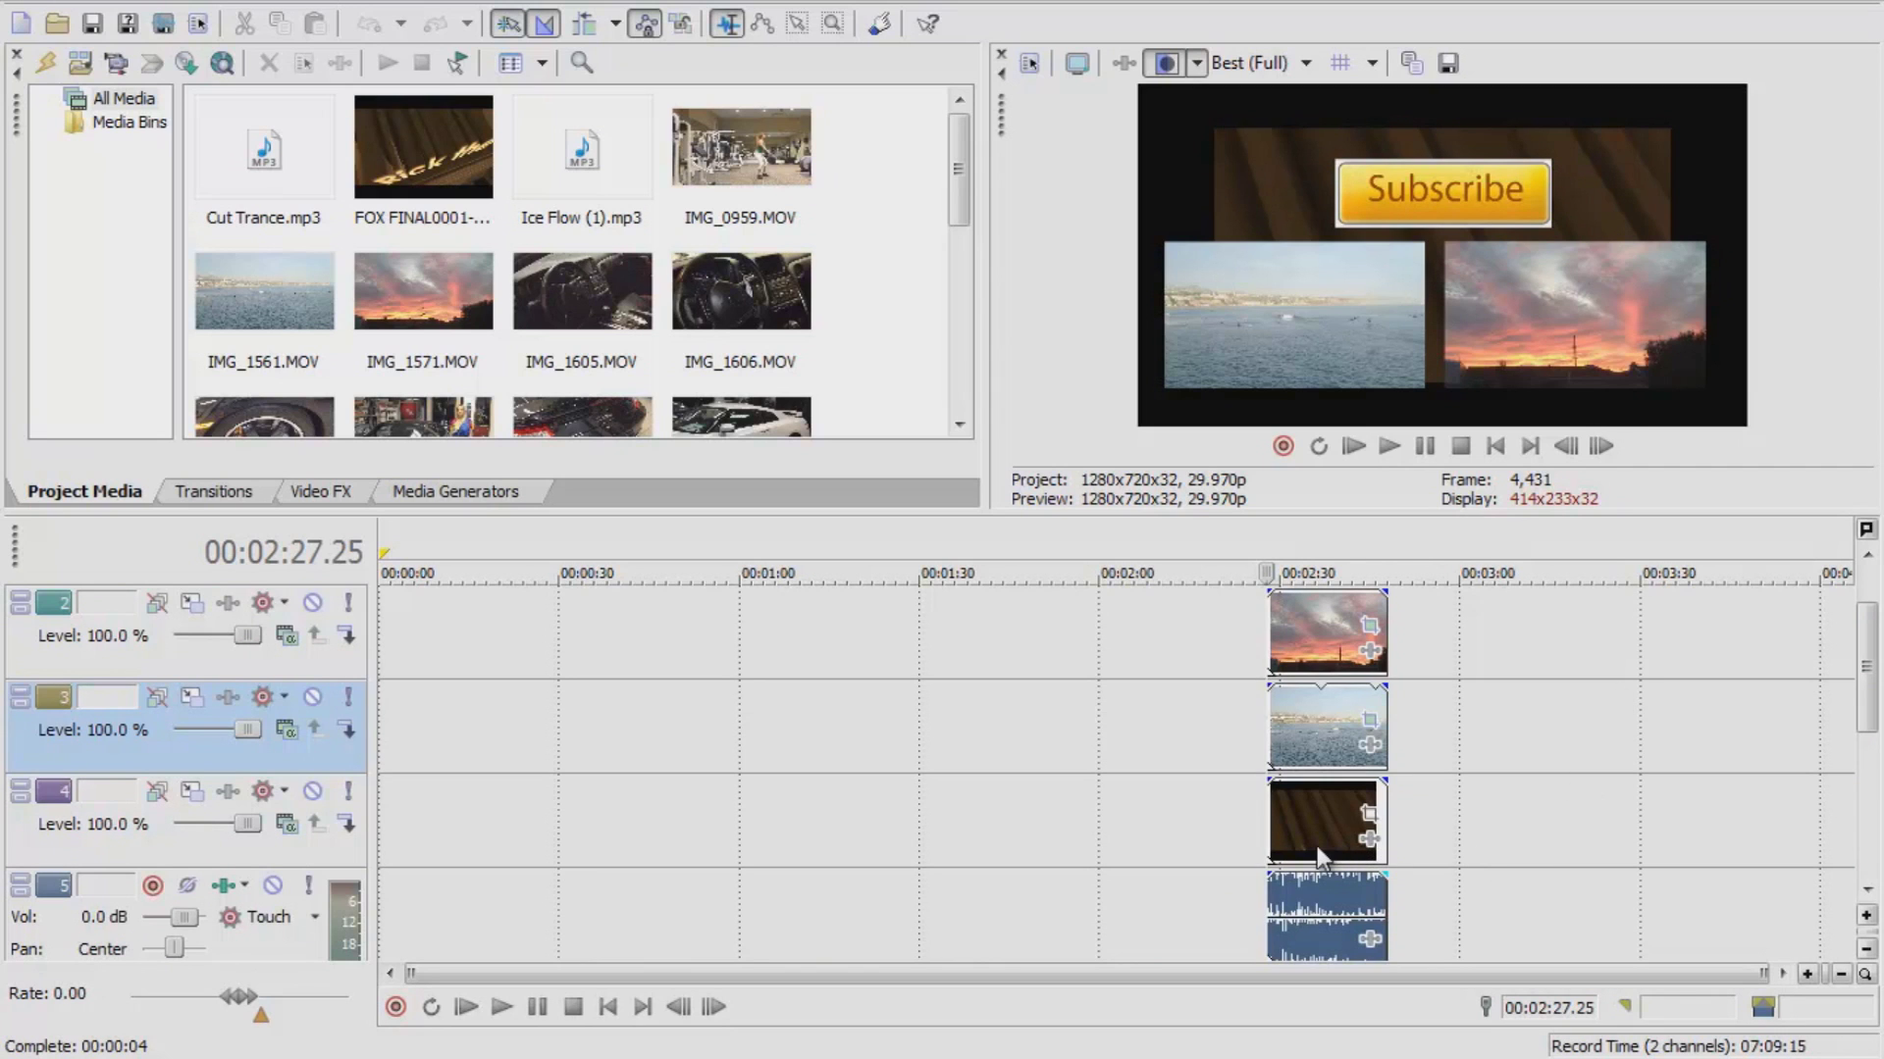
{"action": "left_click_drag", "start_coordinate": [1869, 731], "coordinate": [1870, 766]}
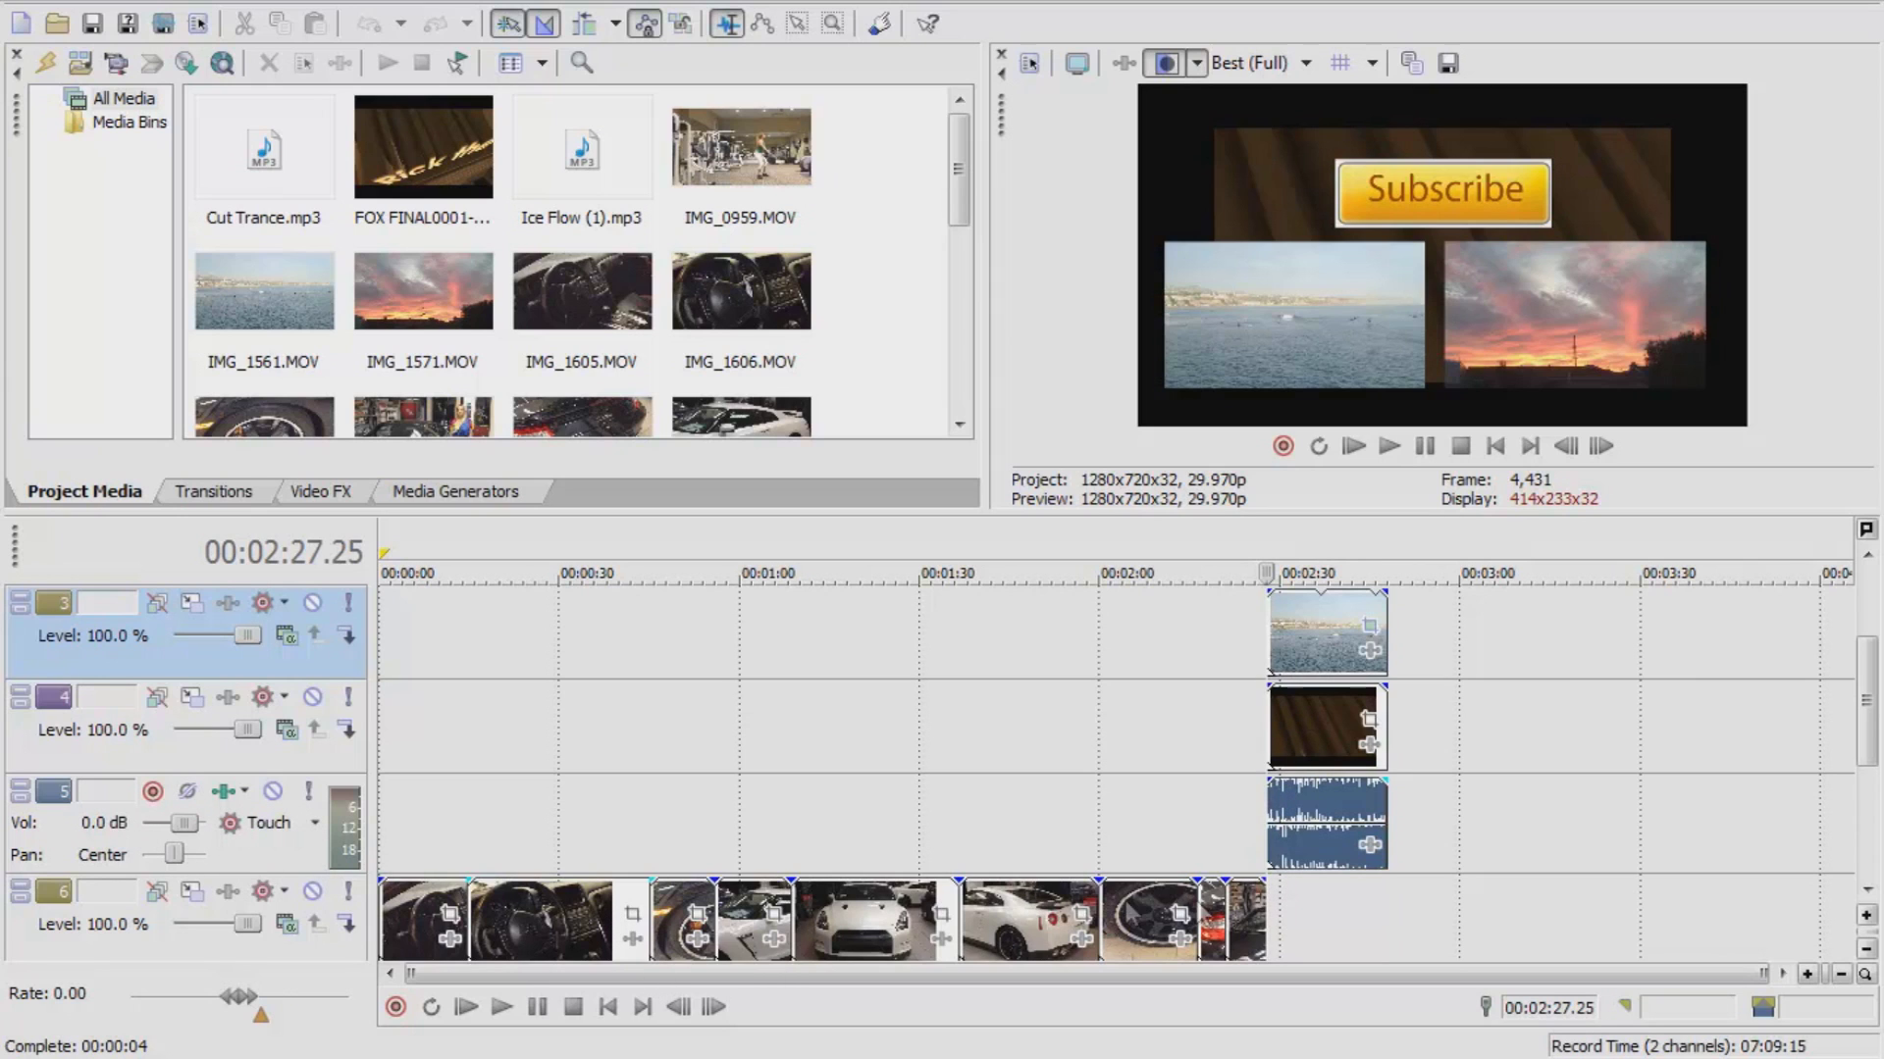
{"action": "left_click_drag", "start_coordinate": [1868, 751], "coordinate": [1870, 736]}
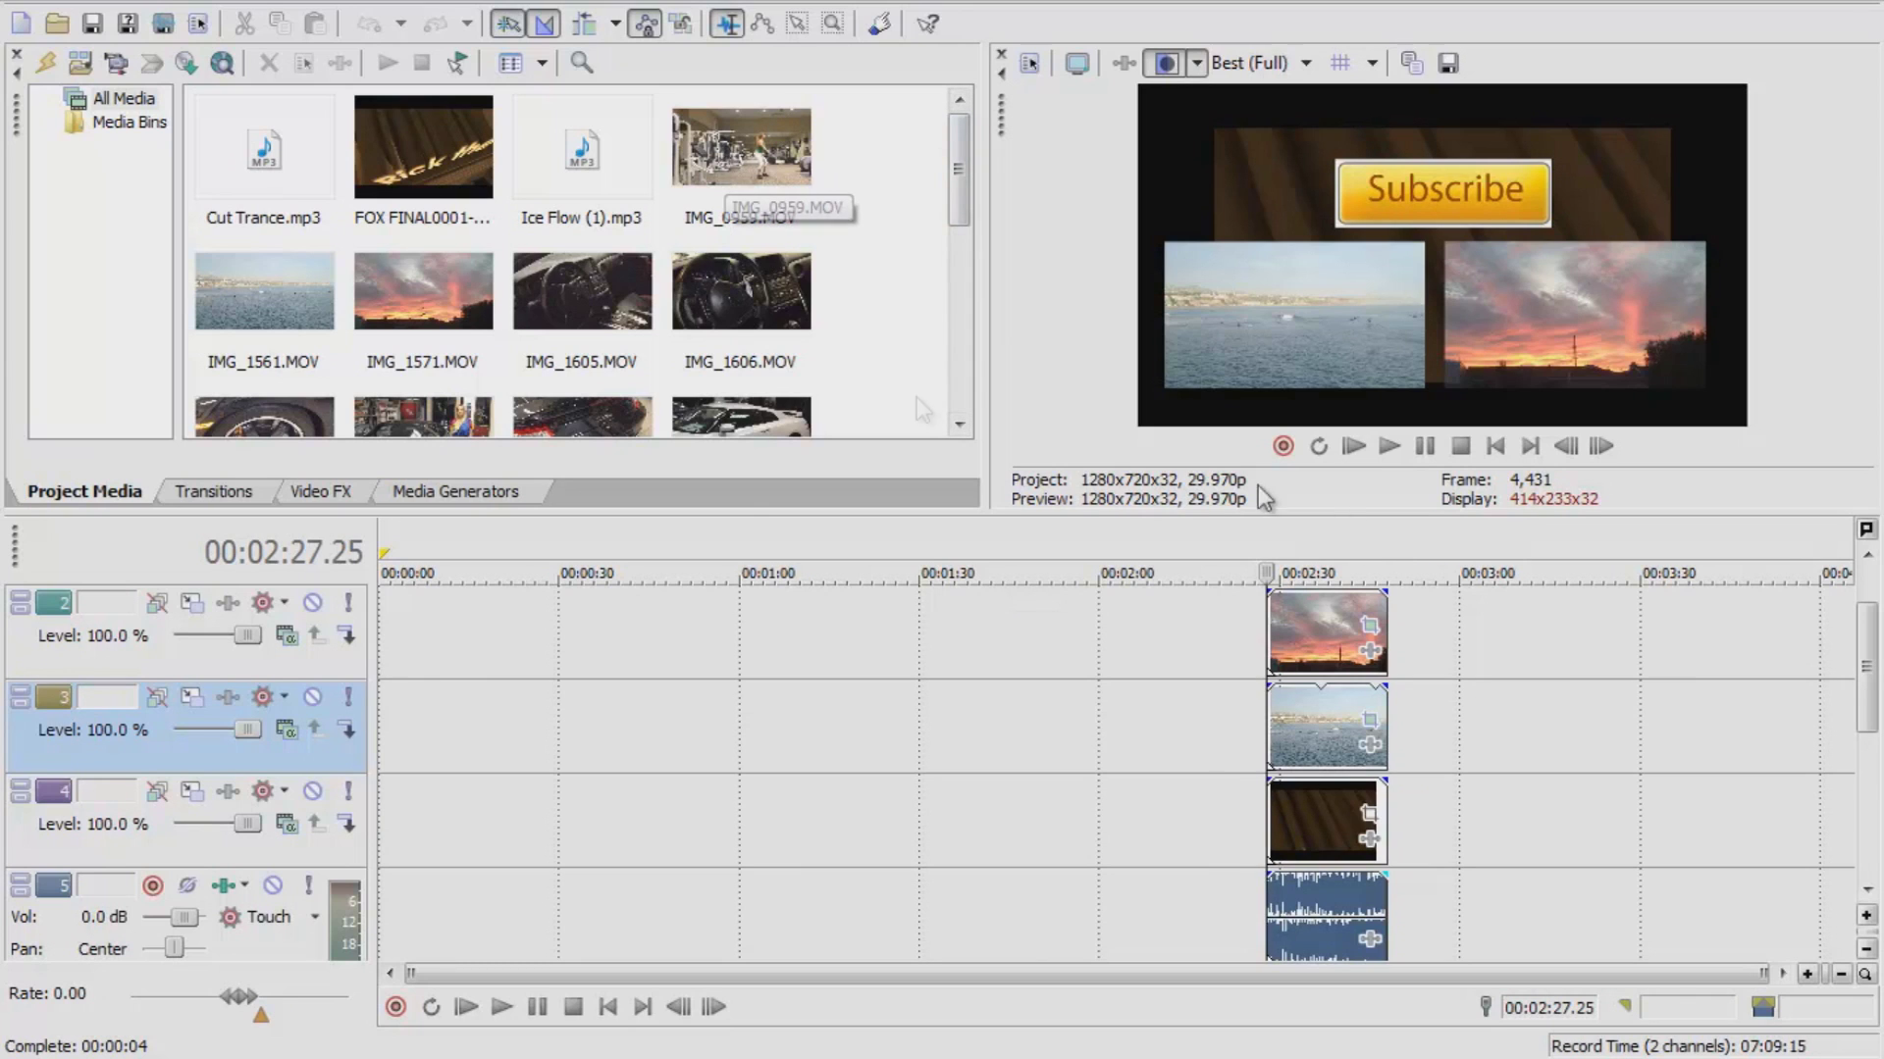
- Shift the sunset clip to about 3:31 and place IMG_0959.MOV at the 00:02:27 end-screen position
{"action": "left_click_drag", "start_coordinate": [1314, 633], "coordinate": [1703, 653]}
{"action": "left_click_drag", "start_coordinate": [775, 159], "coordinate": [1277, 628]}
{"action": "left_click", "coordinate": [1249, 550]}
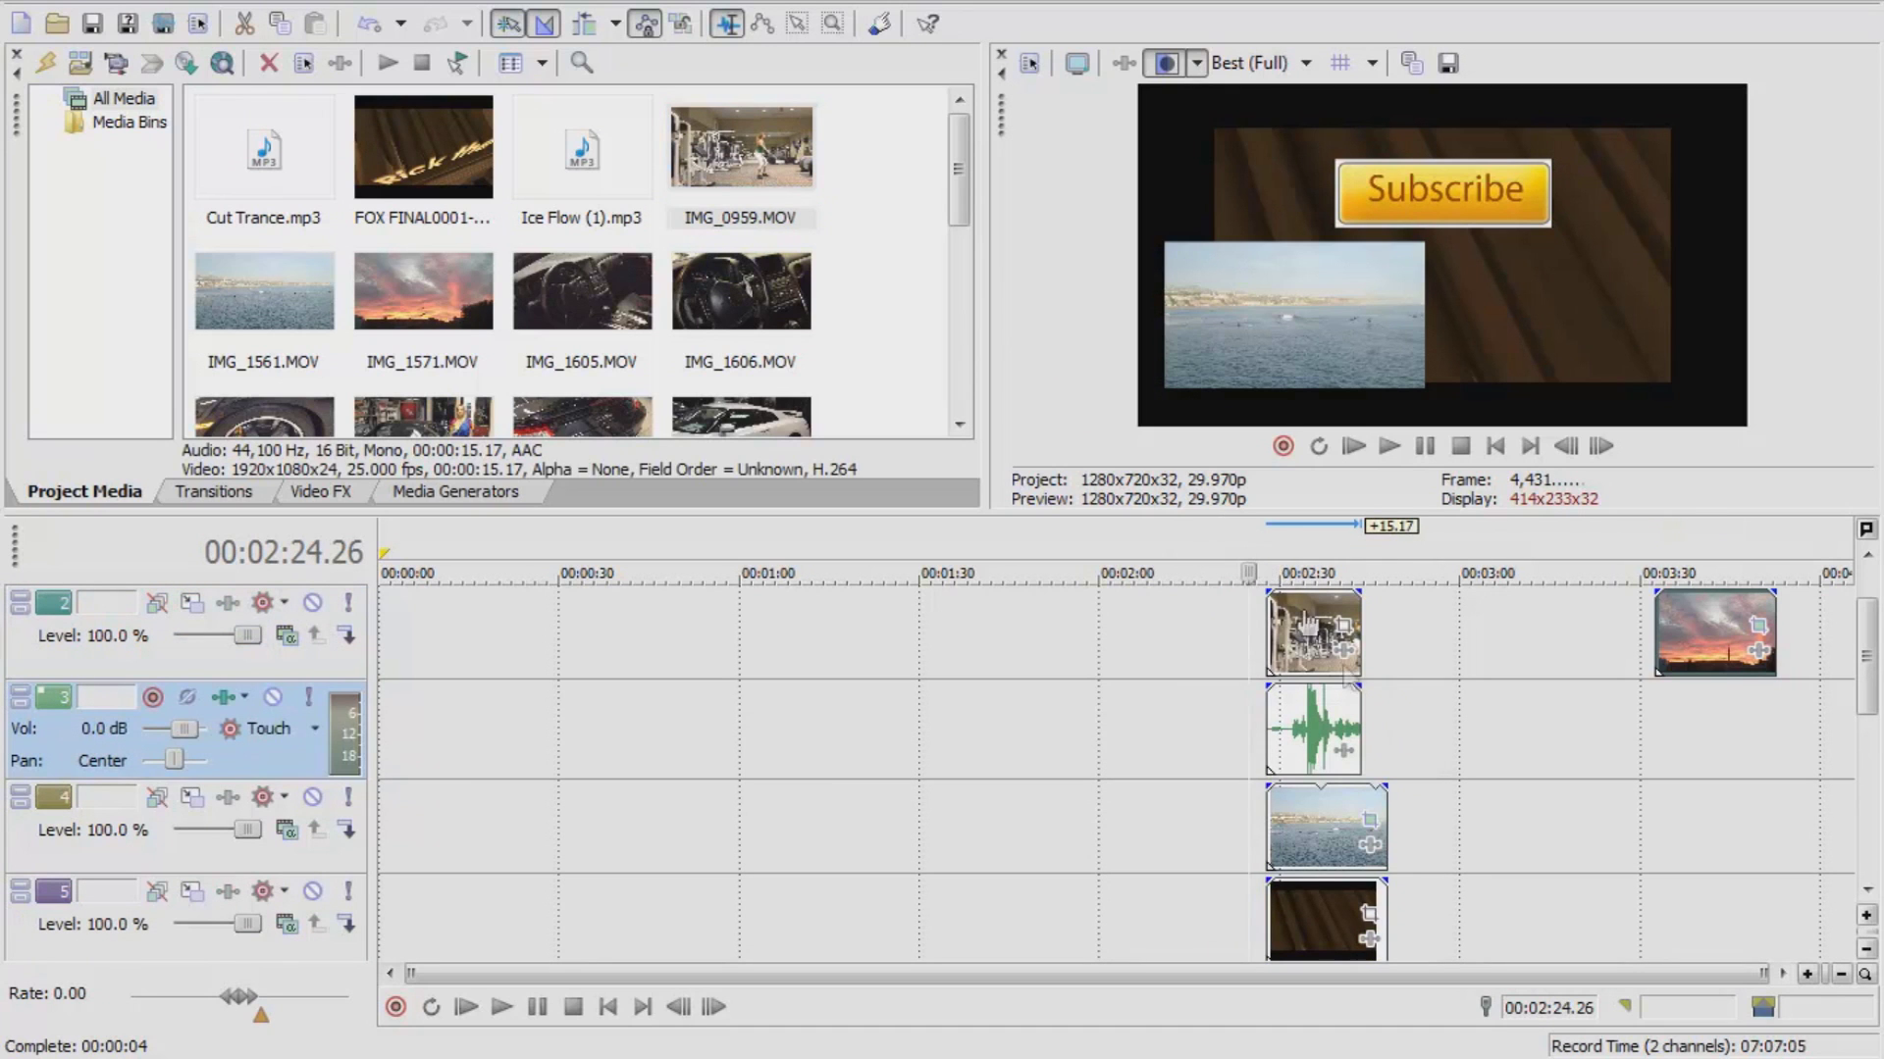
{"action": "left_click", "coordinate": [1300, 642]}
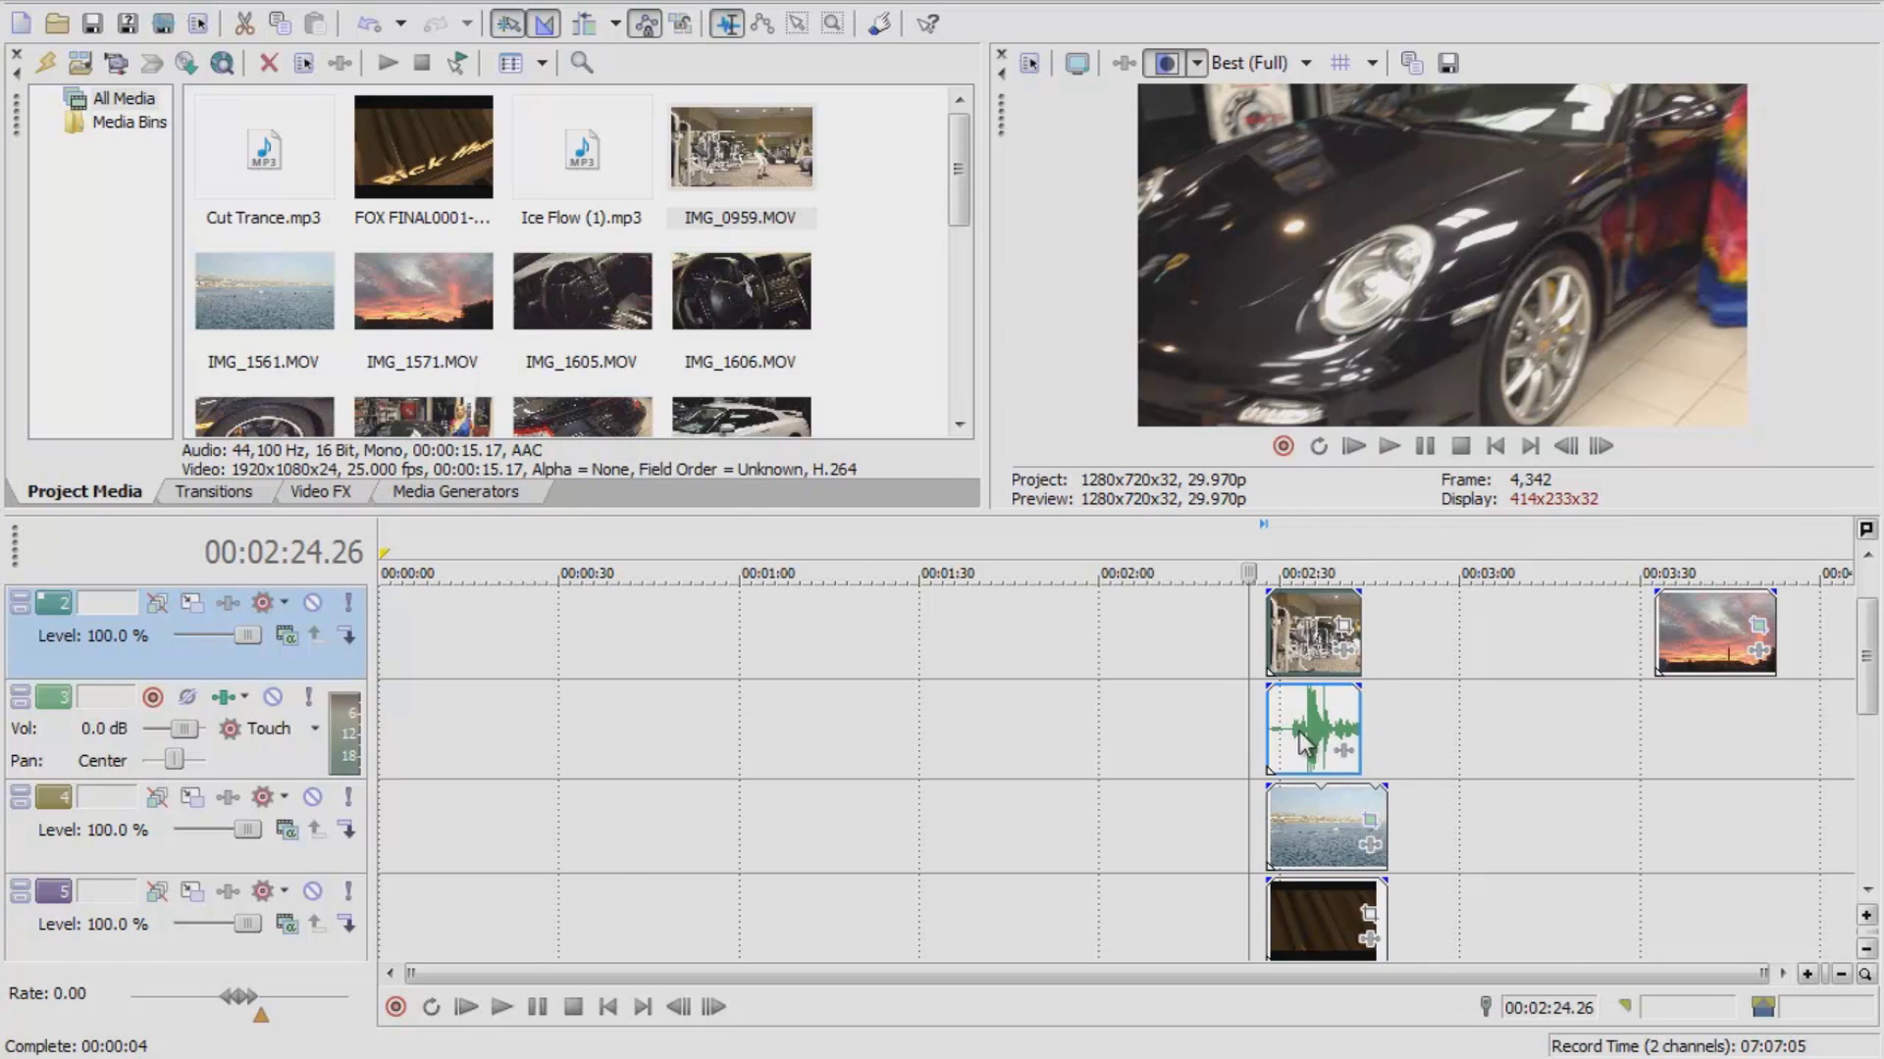
- Delete the gym clip's audio track, extend the gym clip to match, and delete the sunset clip
{"action": "right_click", "coordinate": [263, 757]}
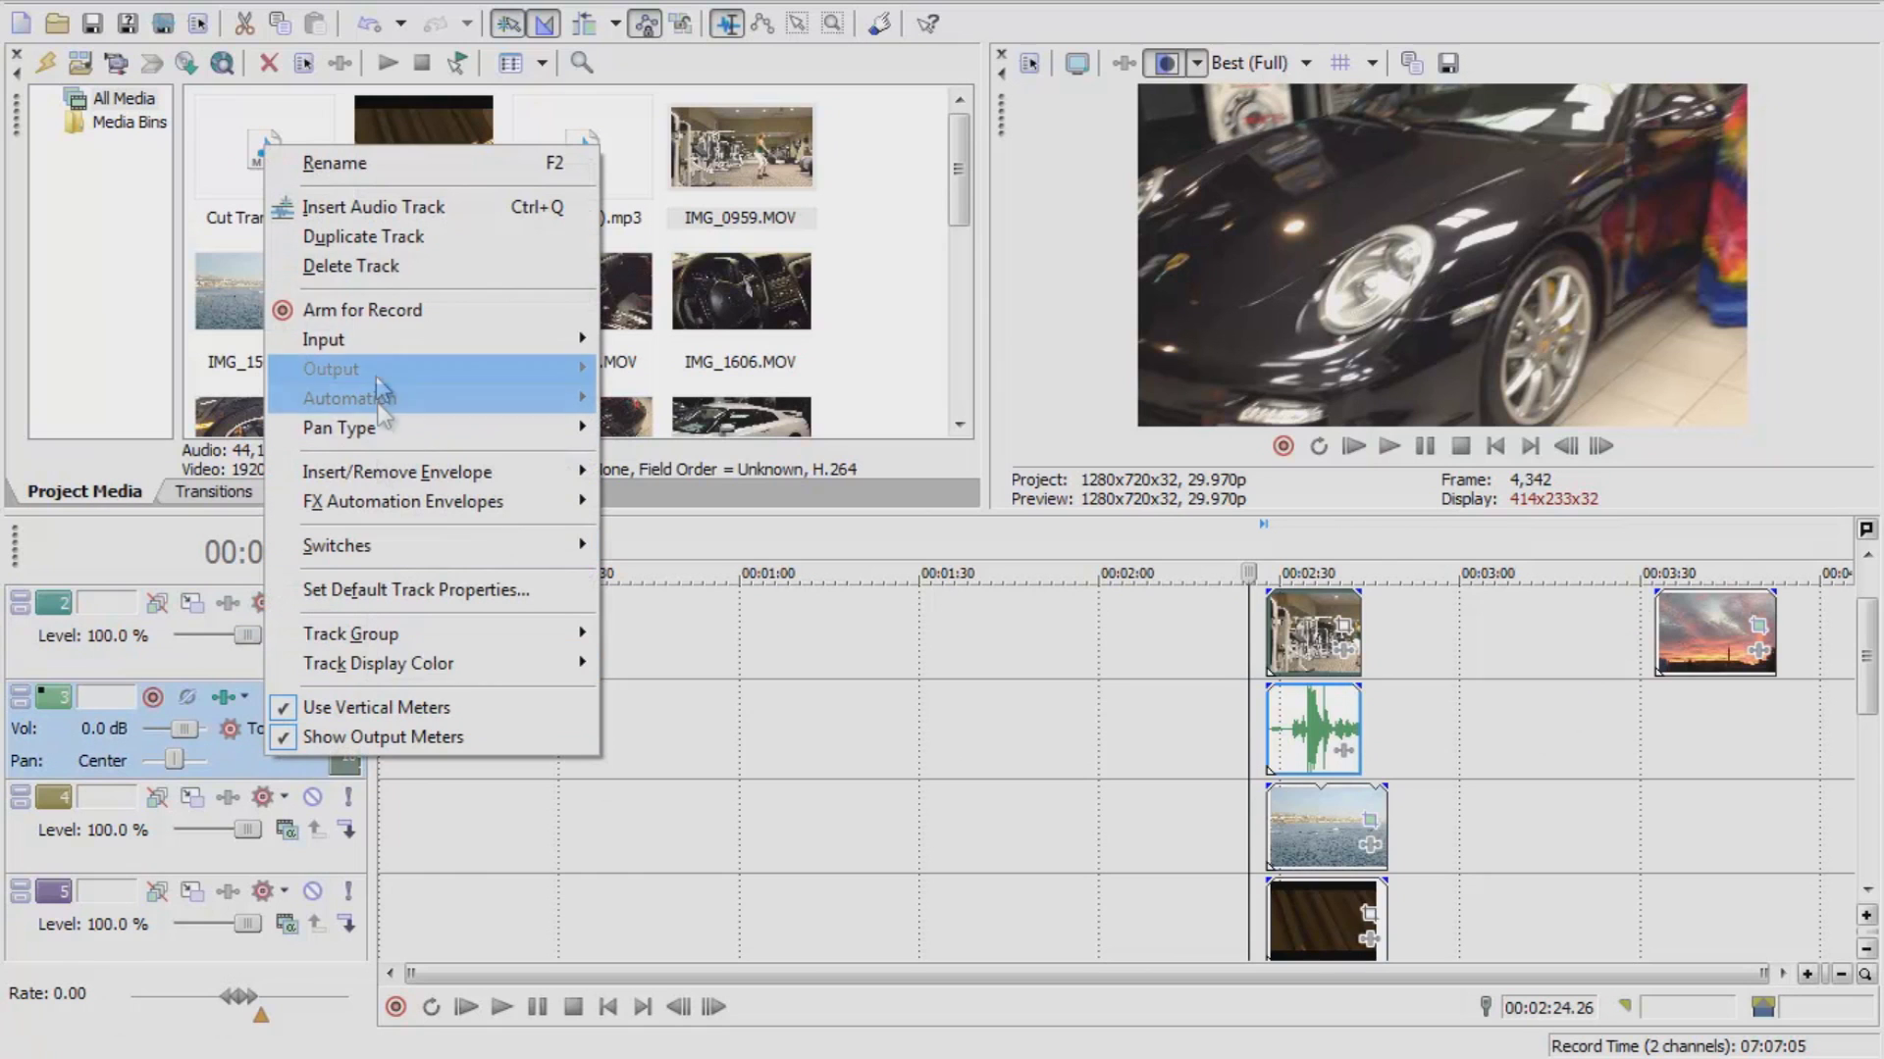
{"action": "left_click", "coordinate": [381, 267]}
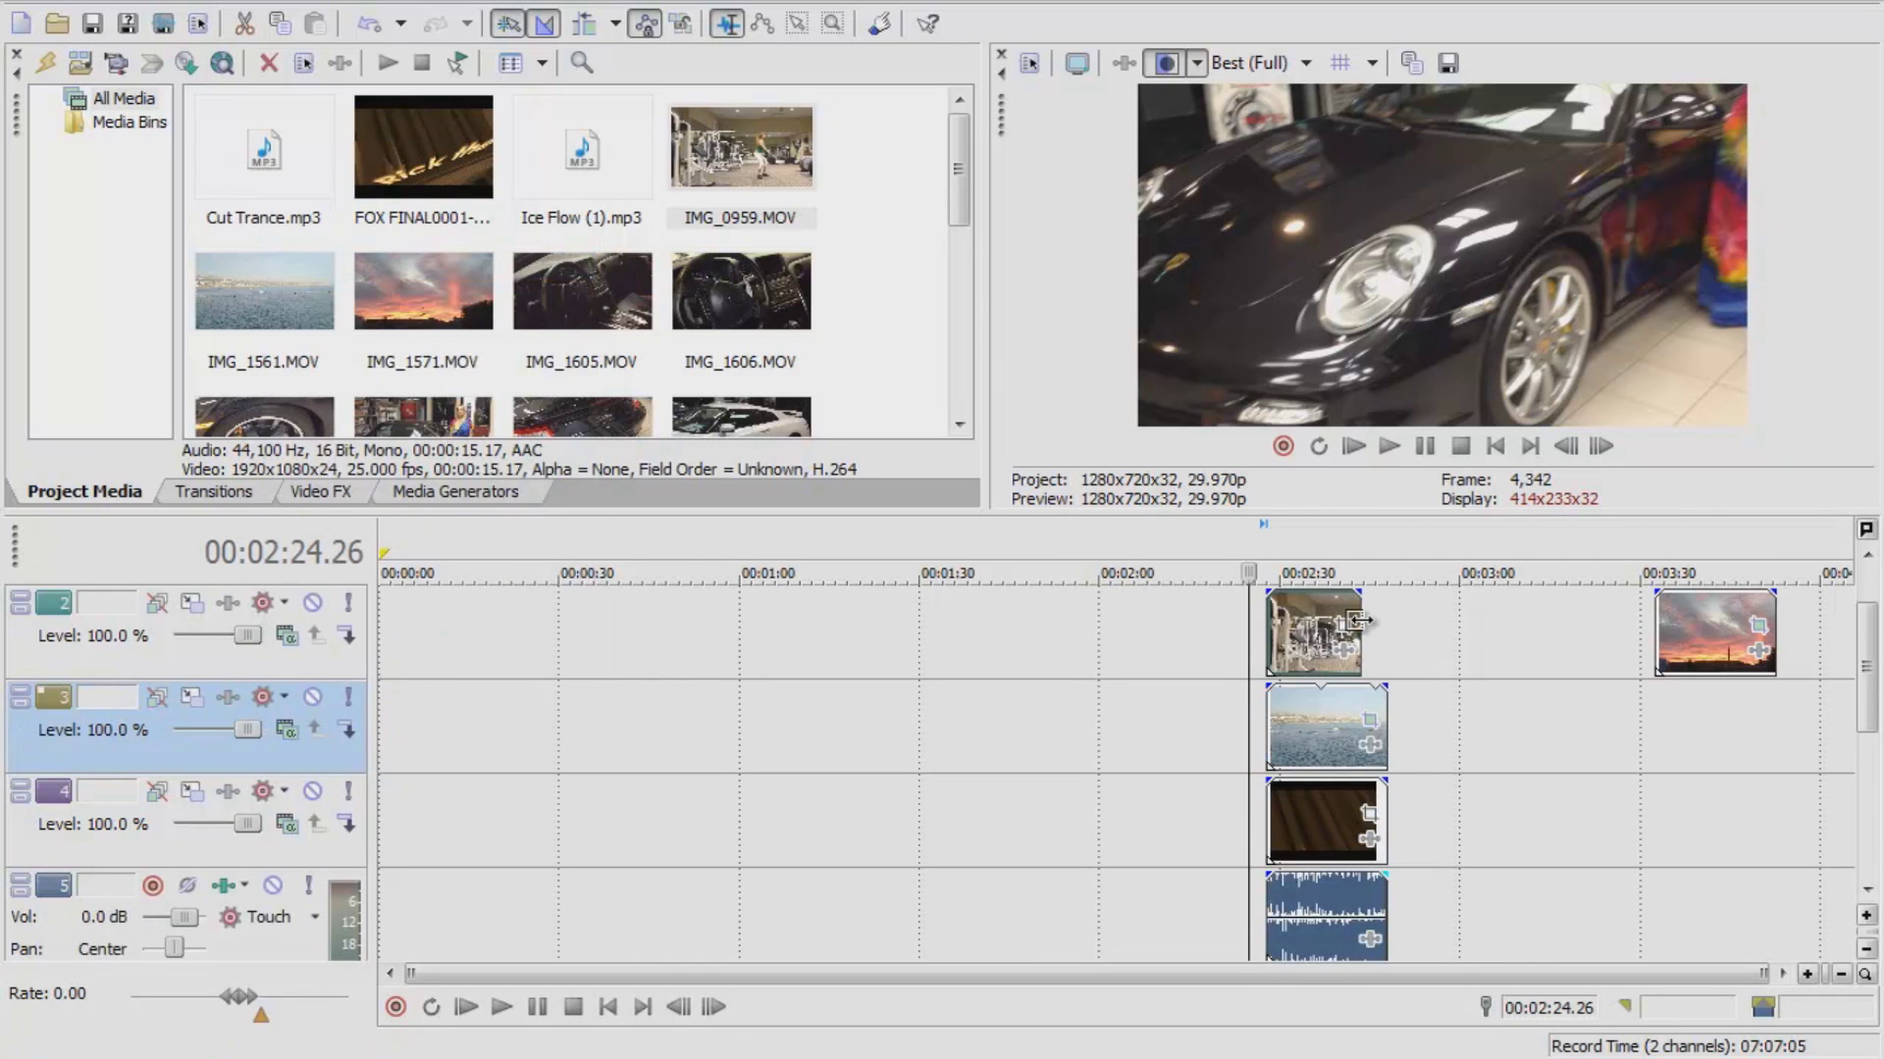
{"action": "left_click_drag", "start_coordinate": [1361, 621], "coordinate": [1385, 622]}
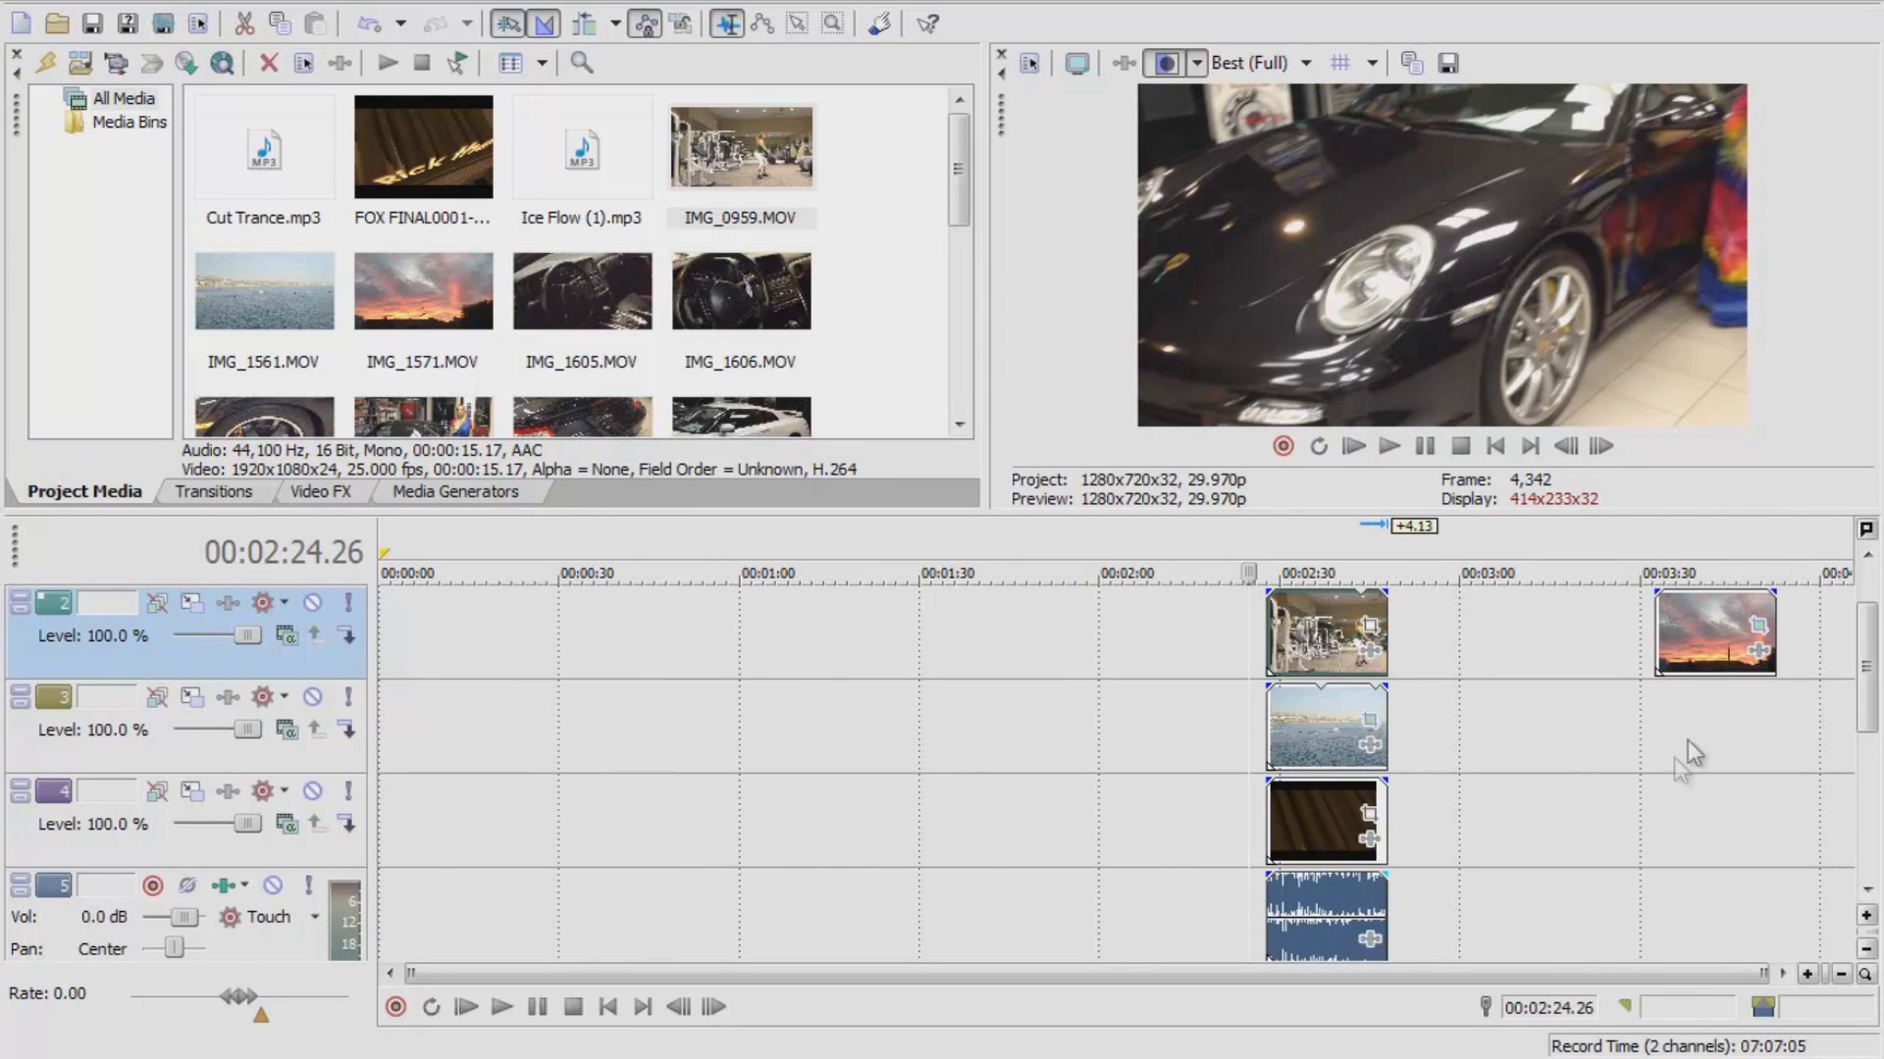
{"action": "right_click", "coordinate": [1711, 647]}
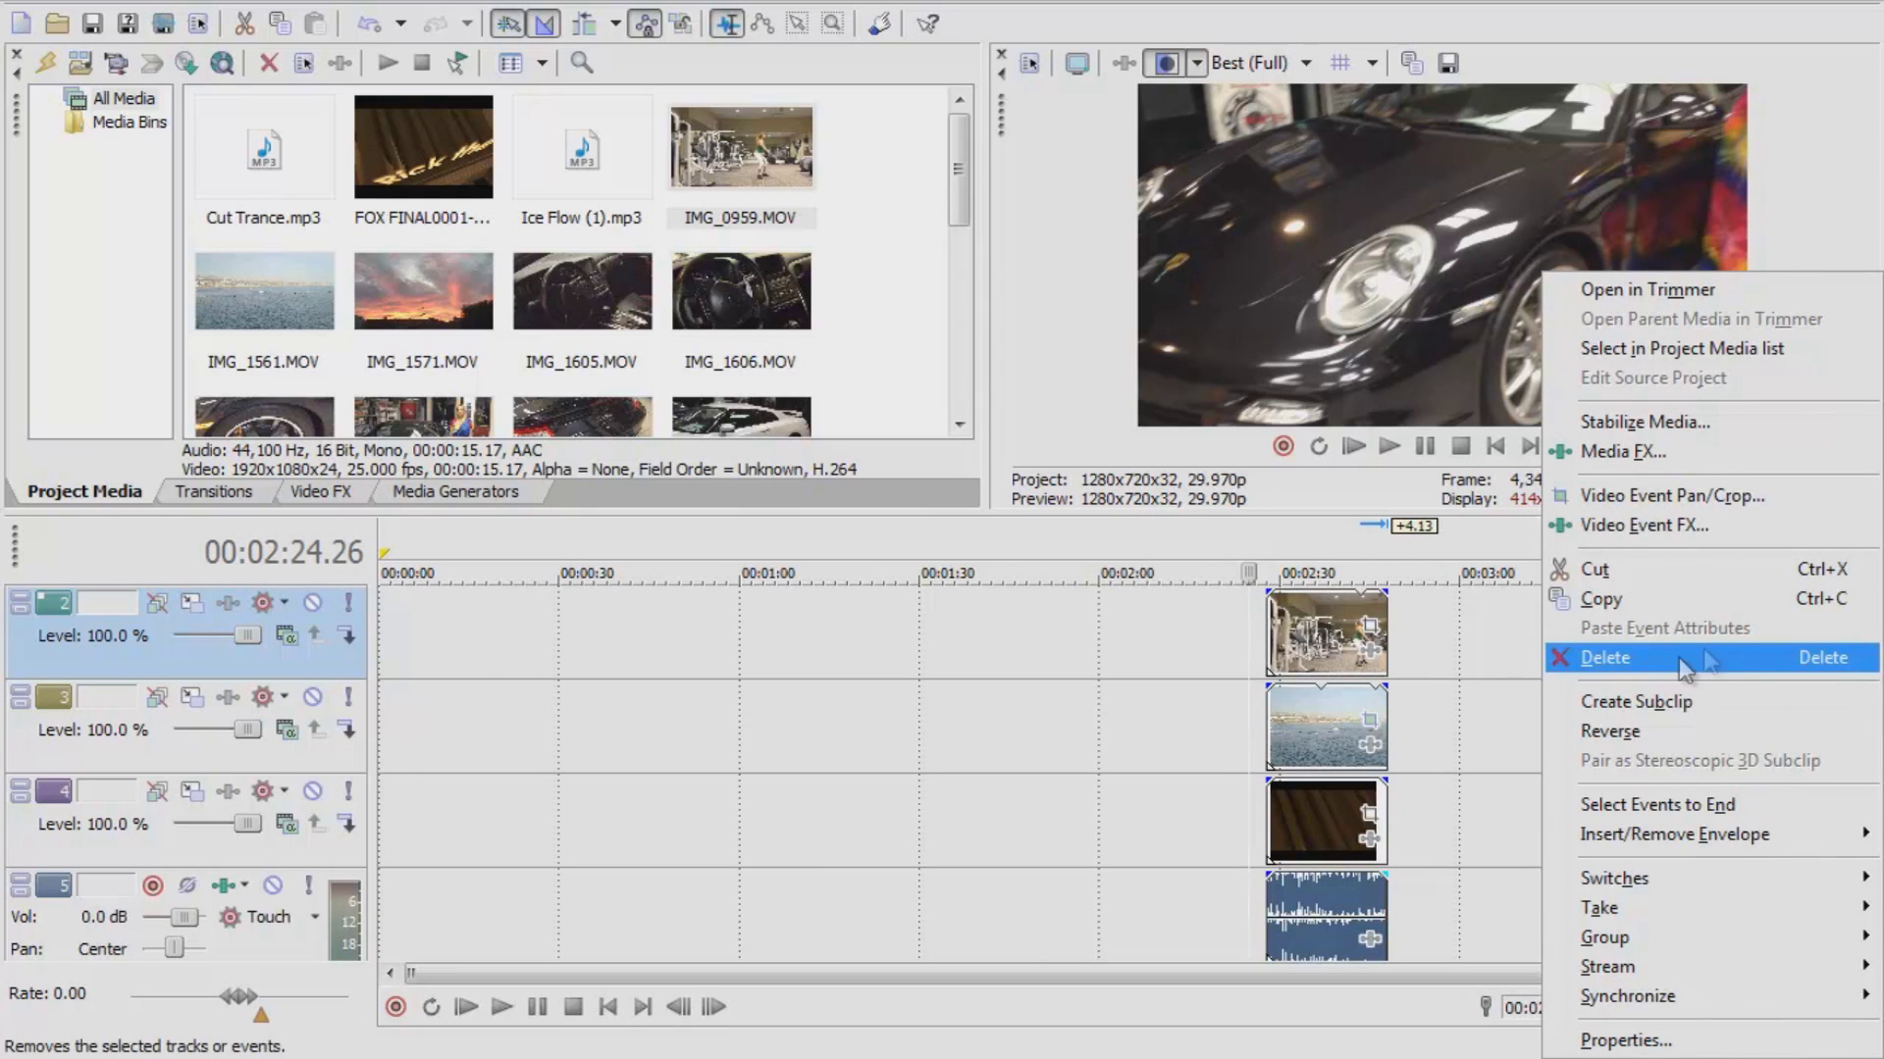
{"action": "left_click", "coordinate": [1667, 657]}
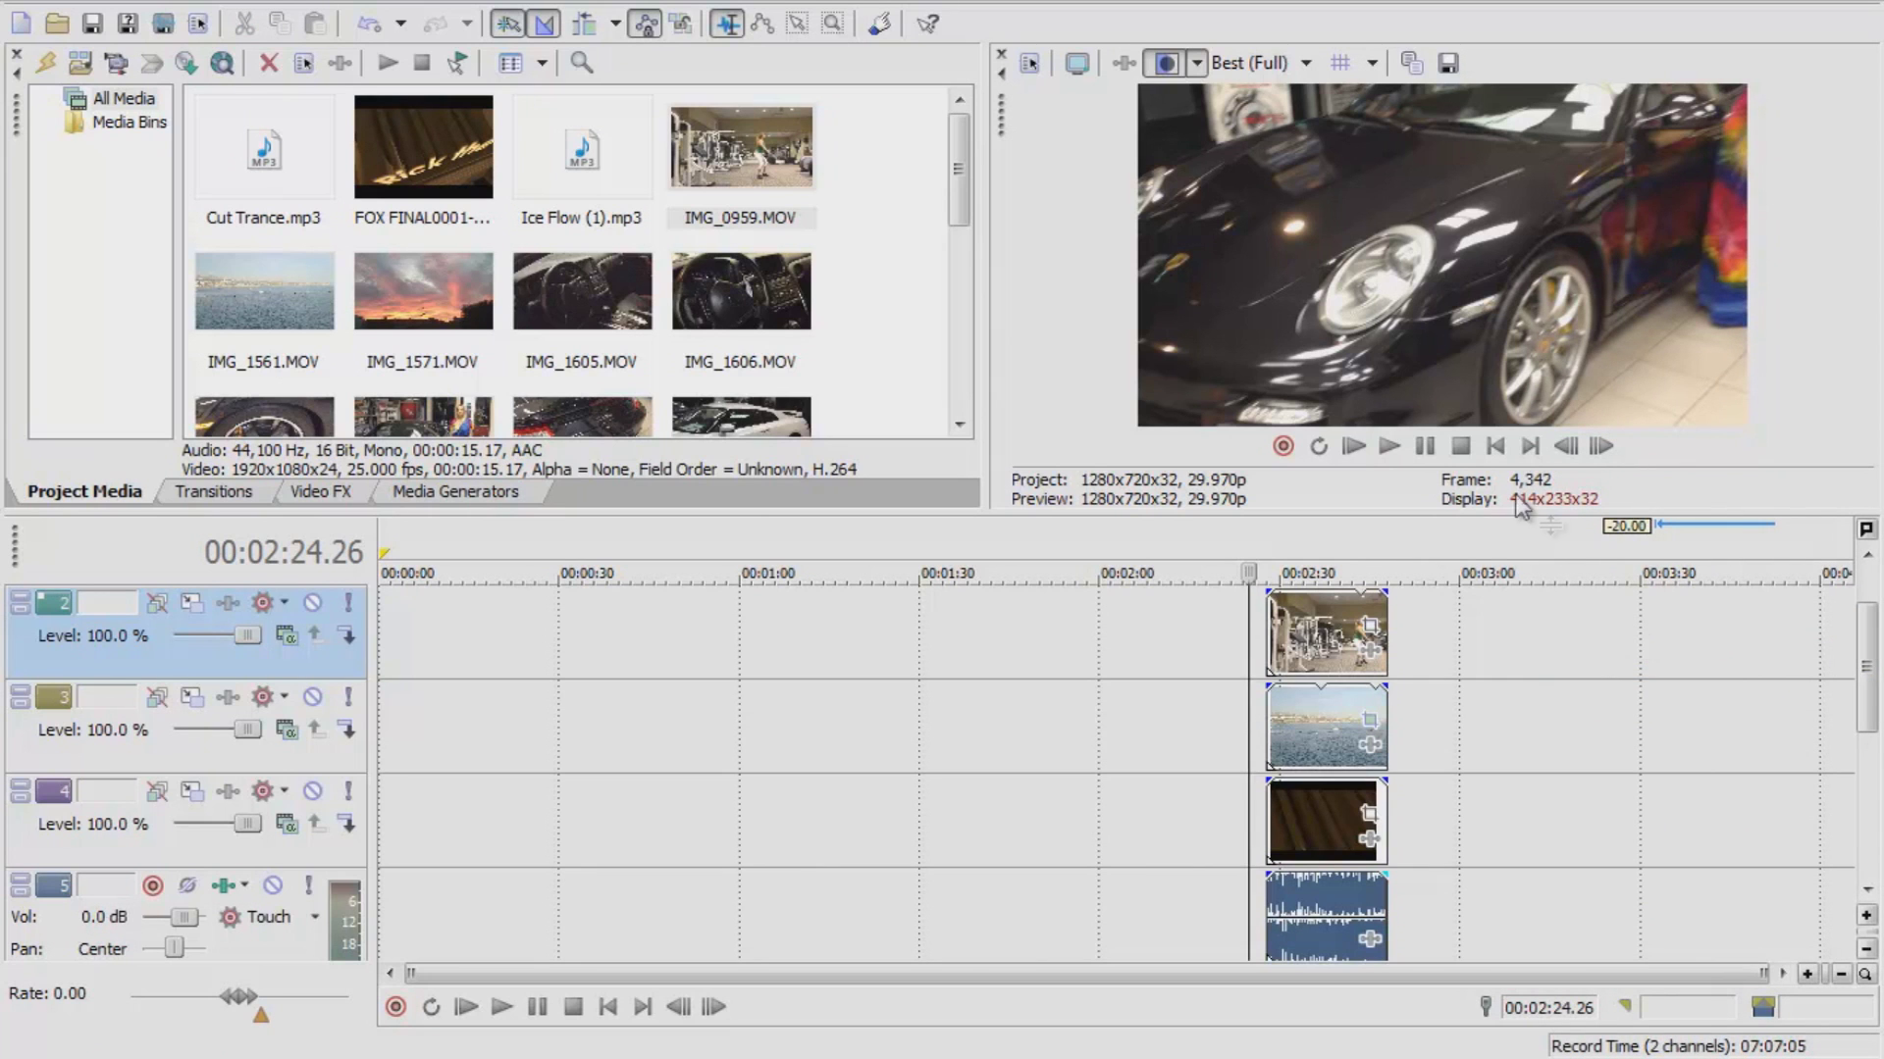
- Preview the end screen, stopping at 00:02:30.26, and open Event Pan/Crop for IMG_0959
{"action": "left_click", "coordinate": [1391, 448]}
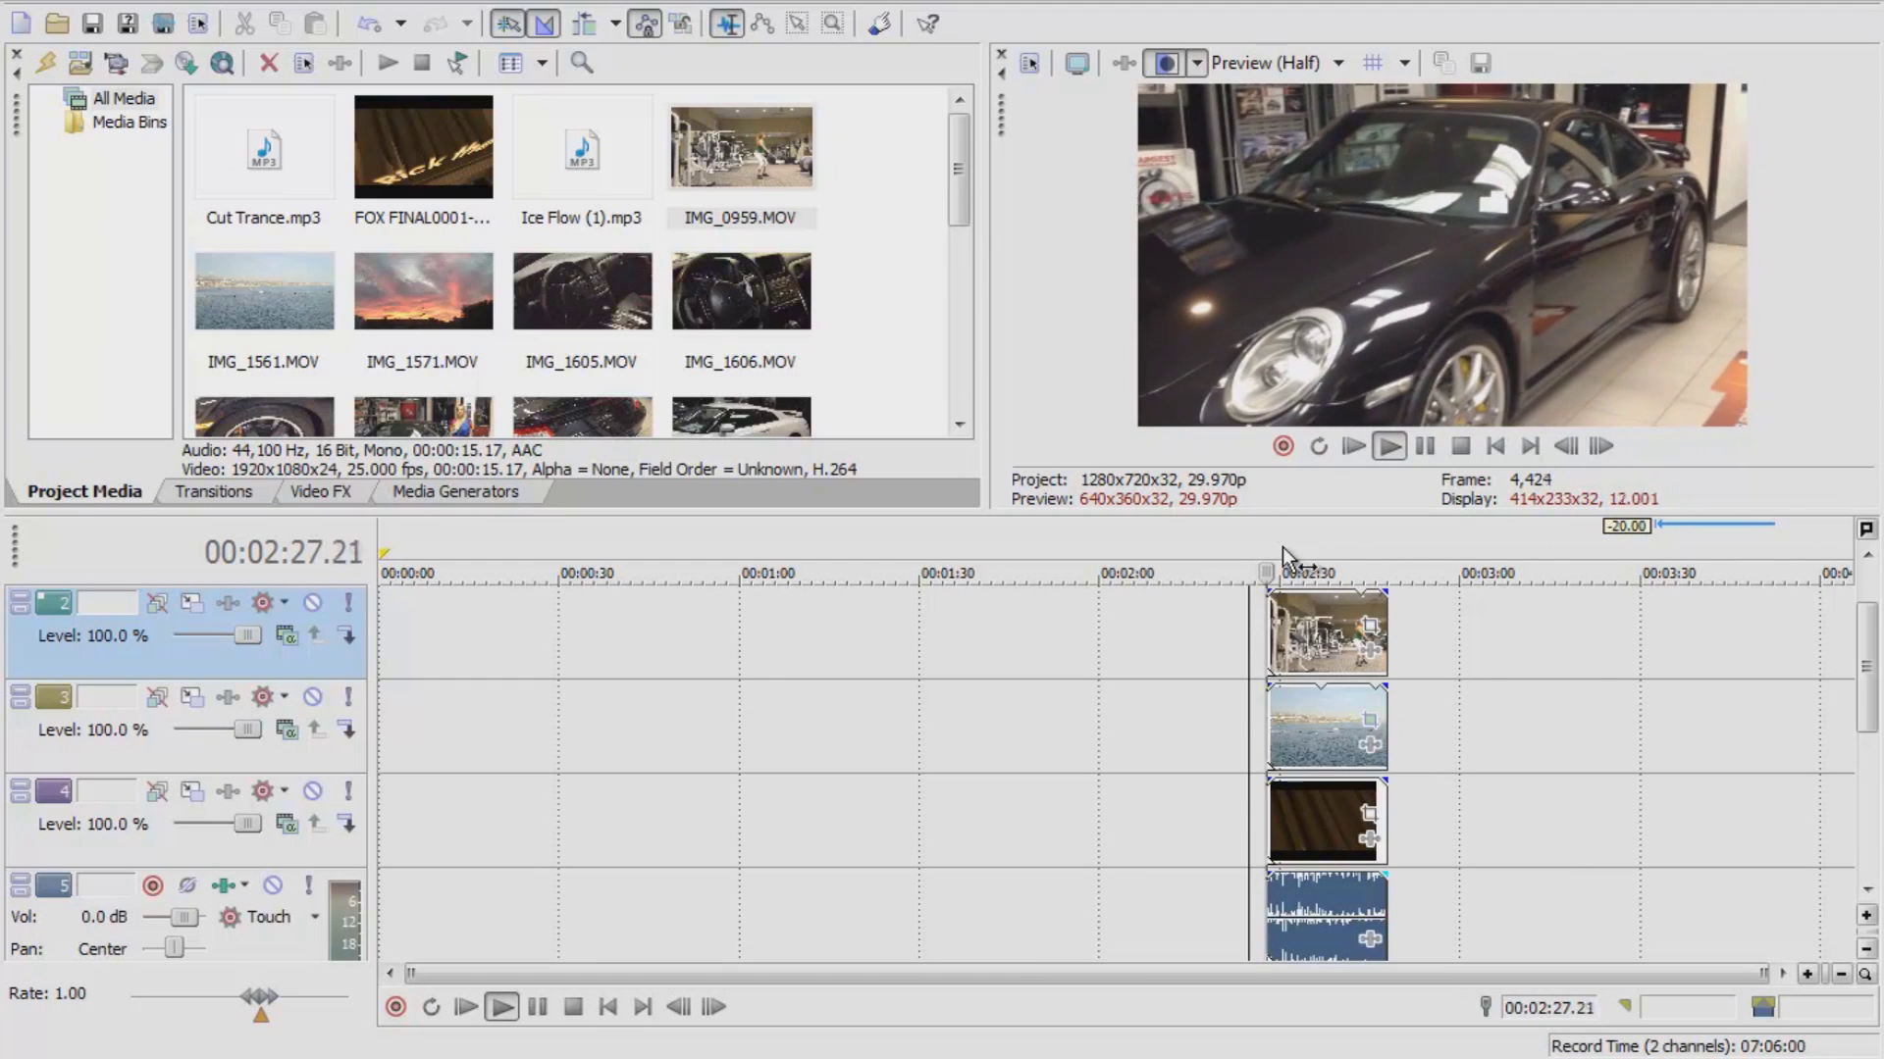
{"action": "left_click", "coordinate": [1423, 448]}
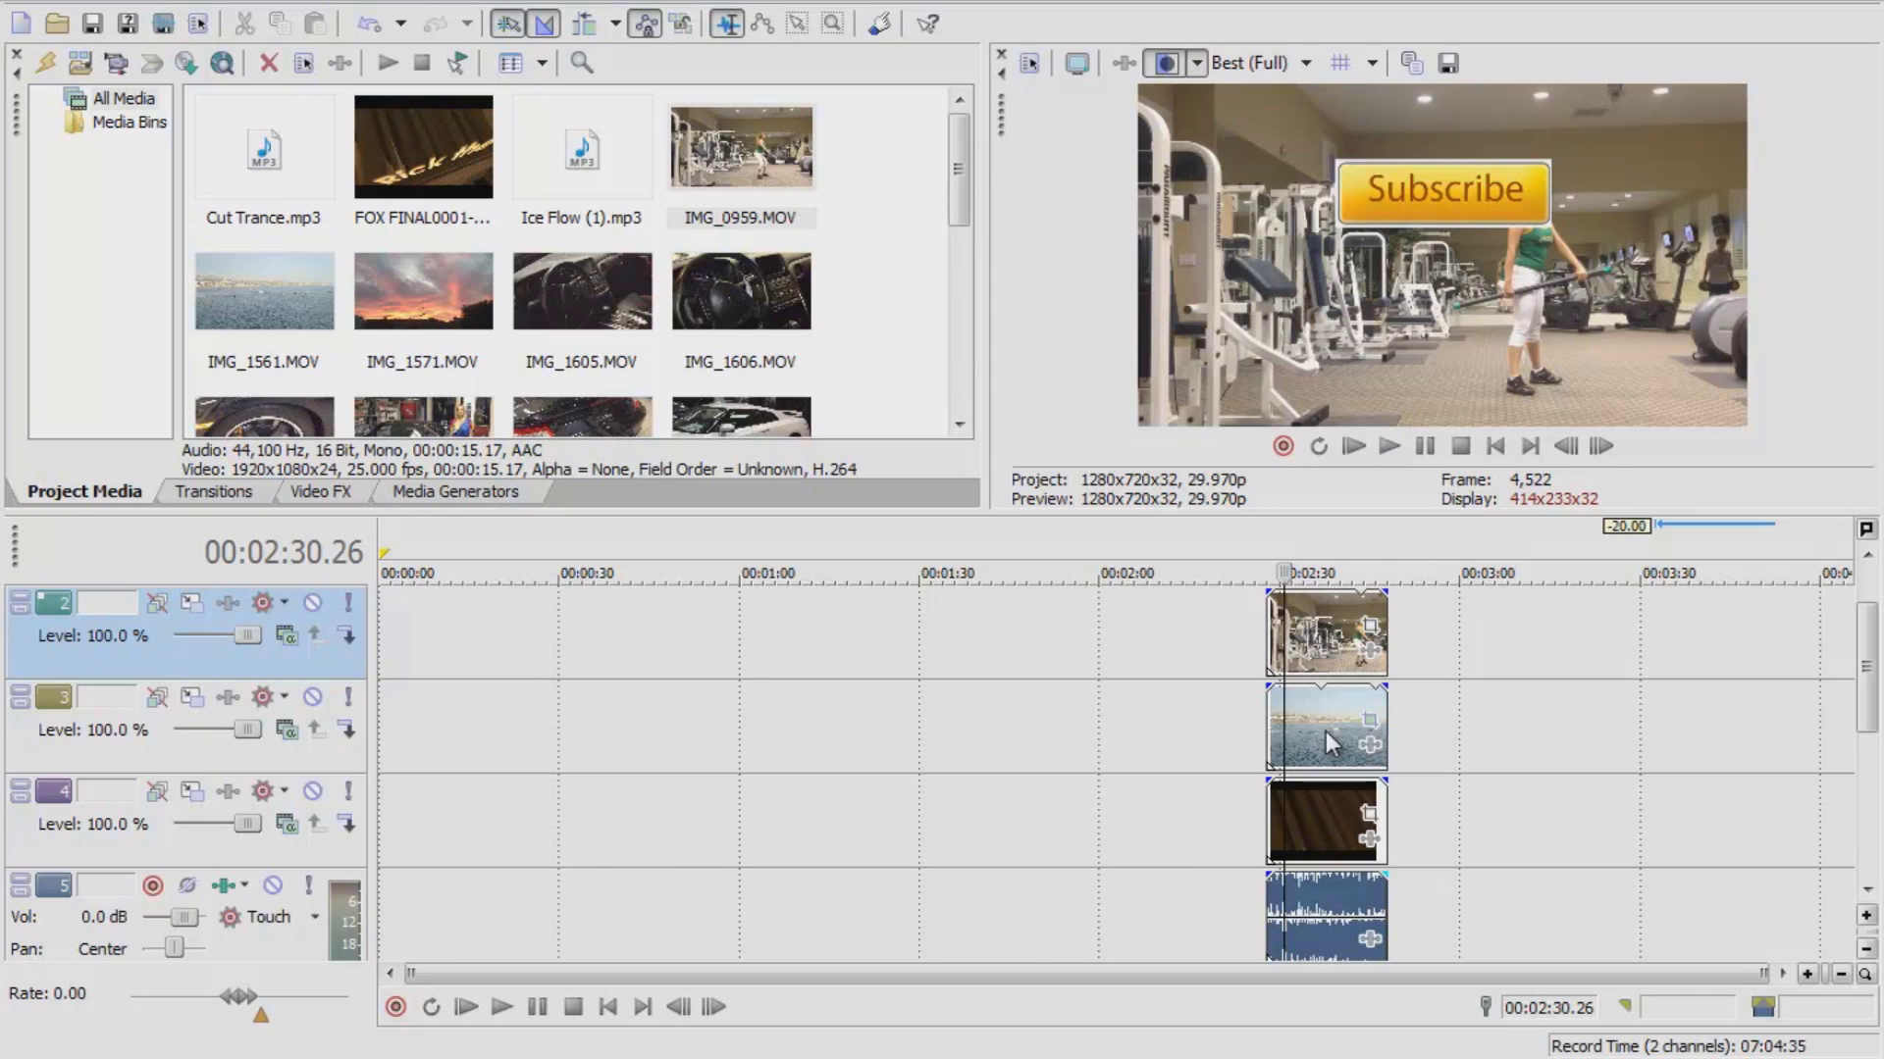
{"action": "left_click", "coordinate": [1370, 628]}
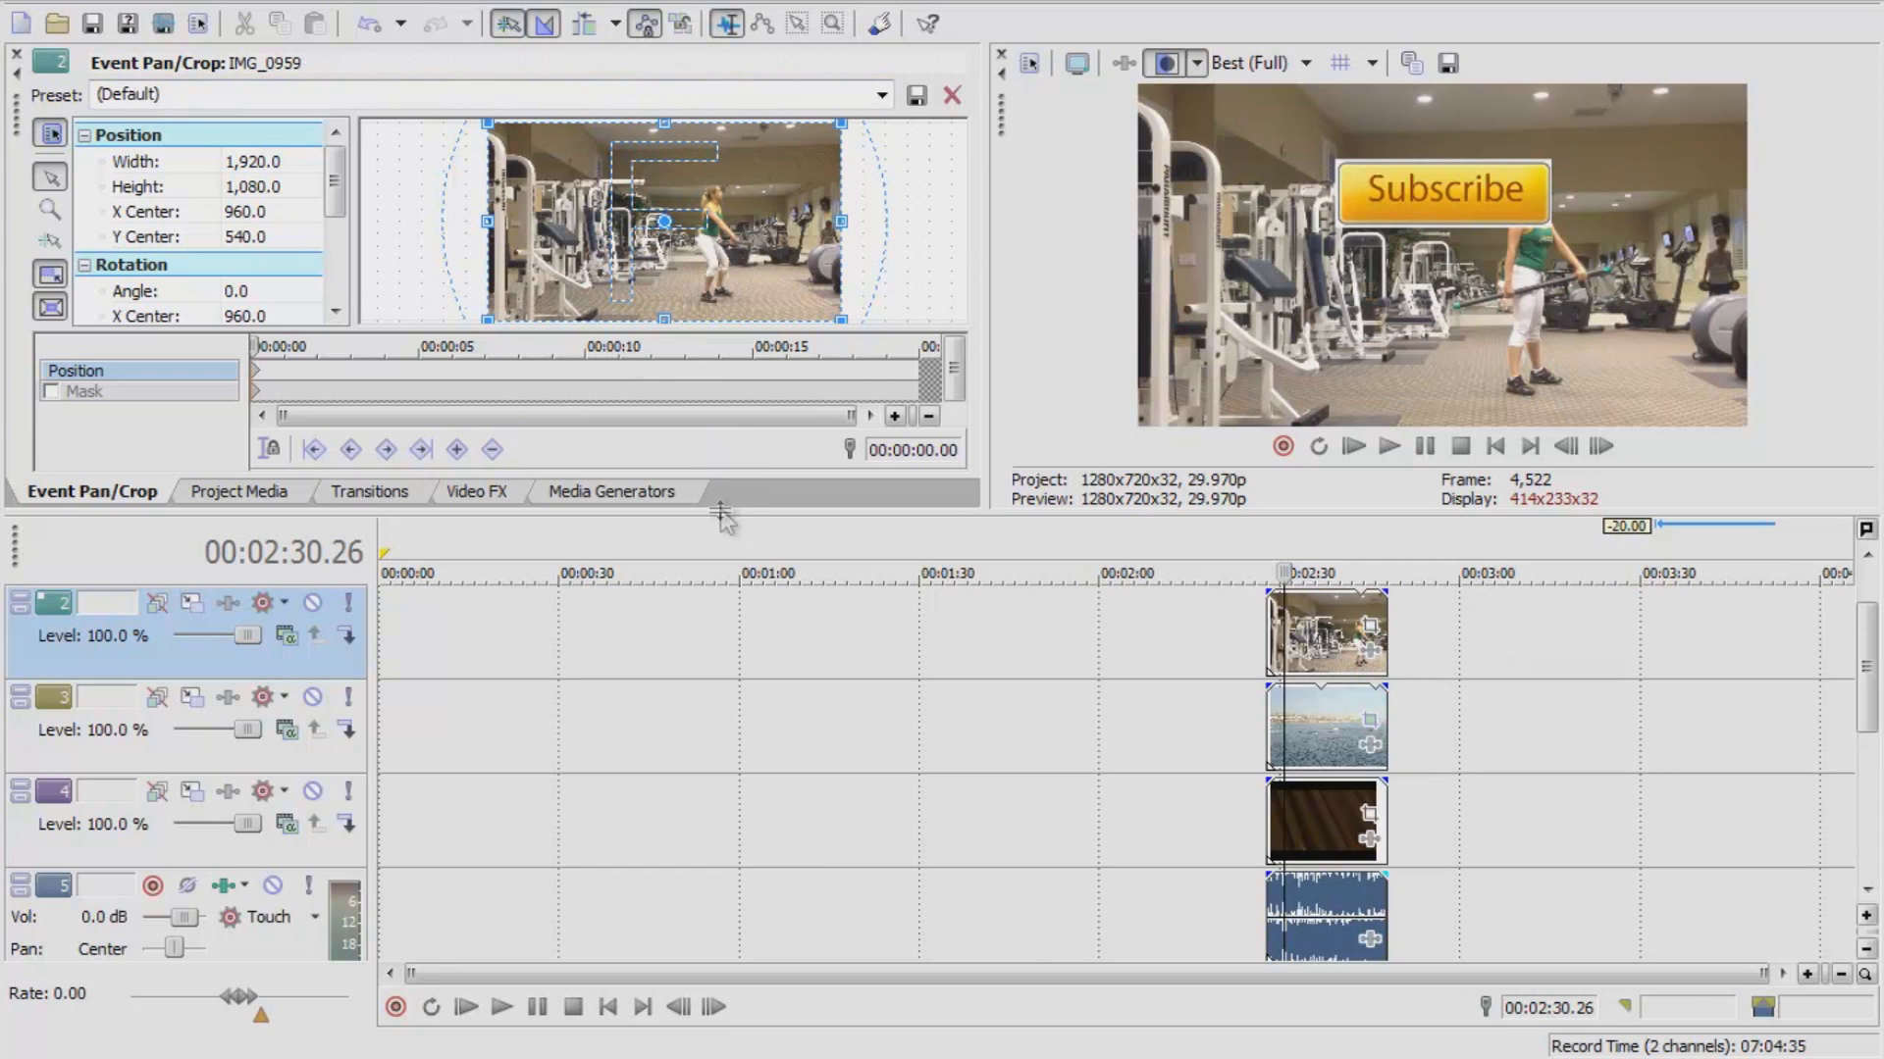
- Crop IMG_0959 into a small tile placed right of the ocean tile, below Subscribe
{"action": "left_click_drag", "start_coordinate": [714, 510], "coordinate": [696, 688]}
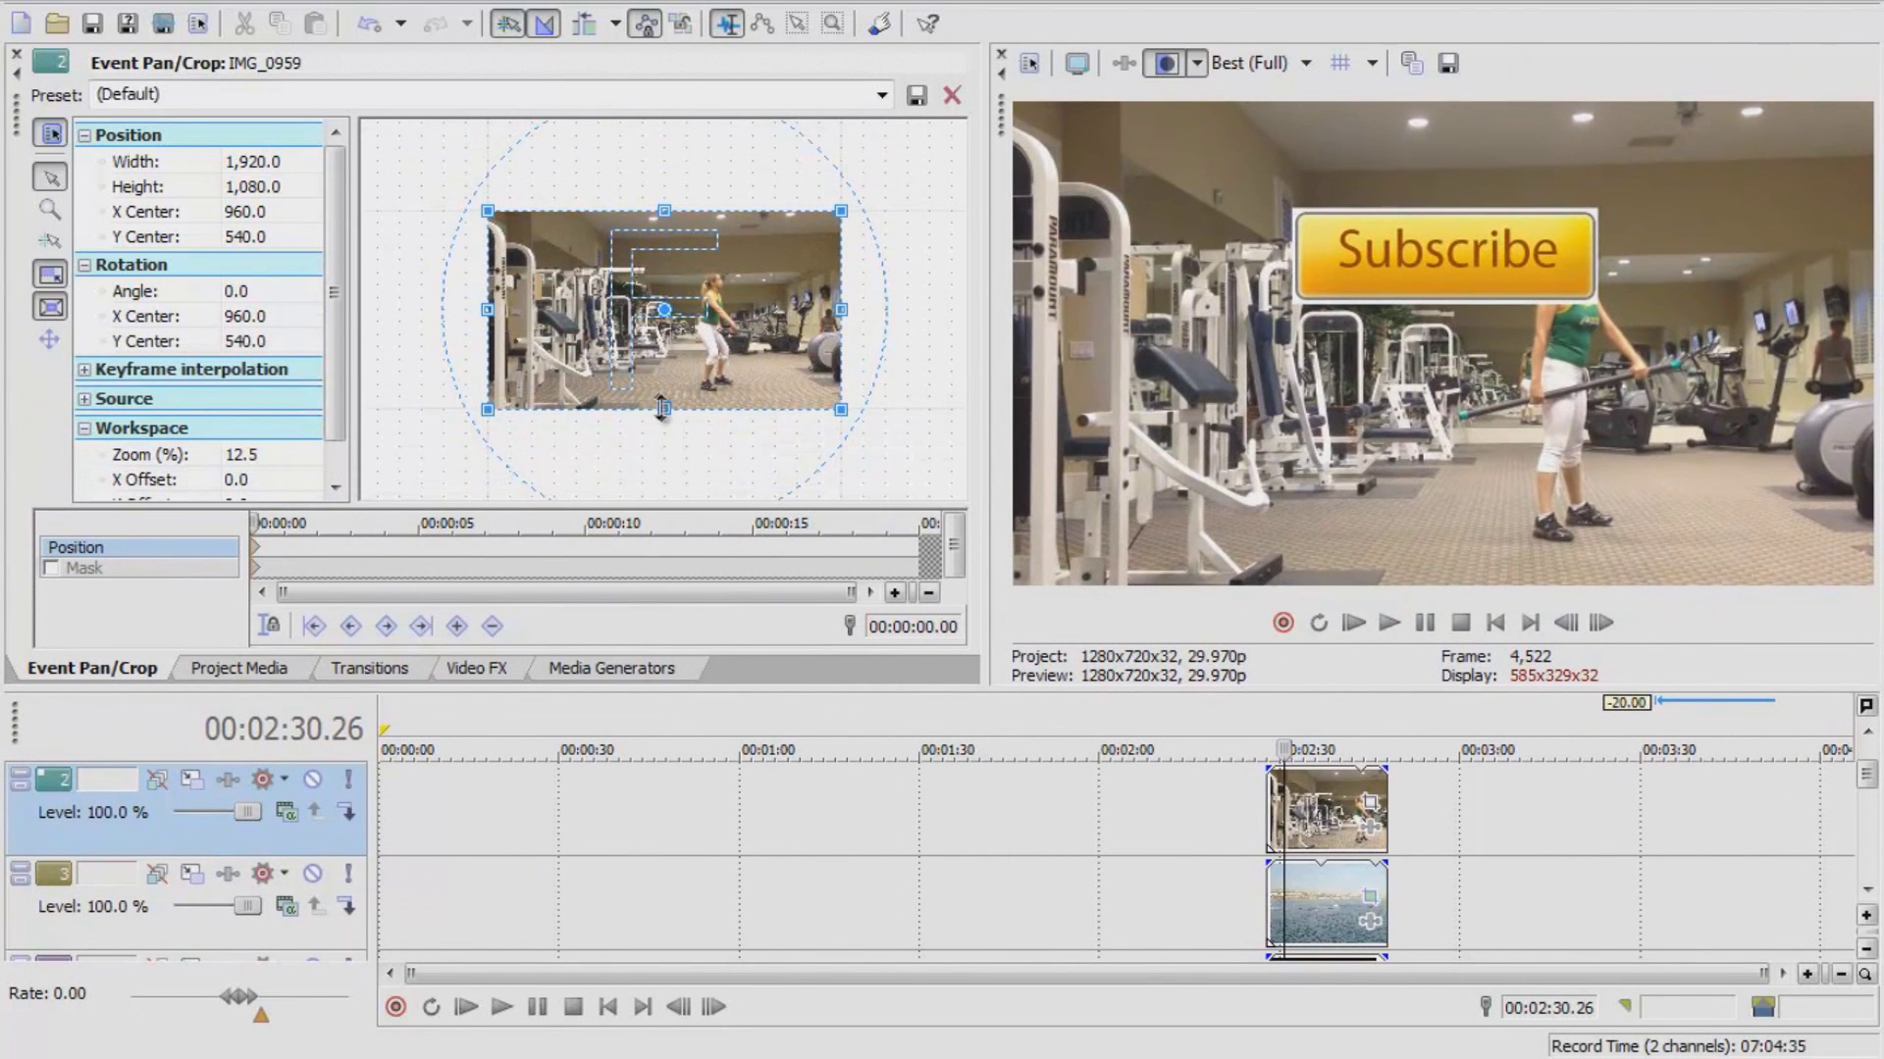
{"action": "left_click_drag", "start_coordinate": [664, 410], "coordinate": [659, 564]}
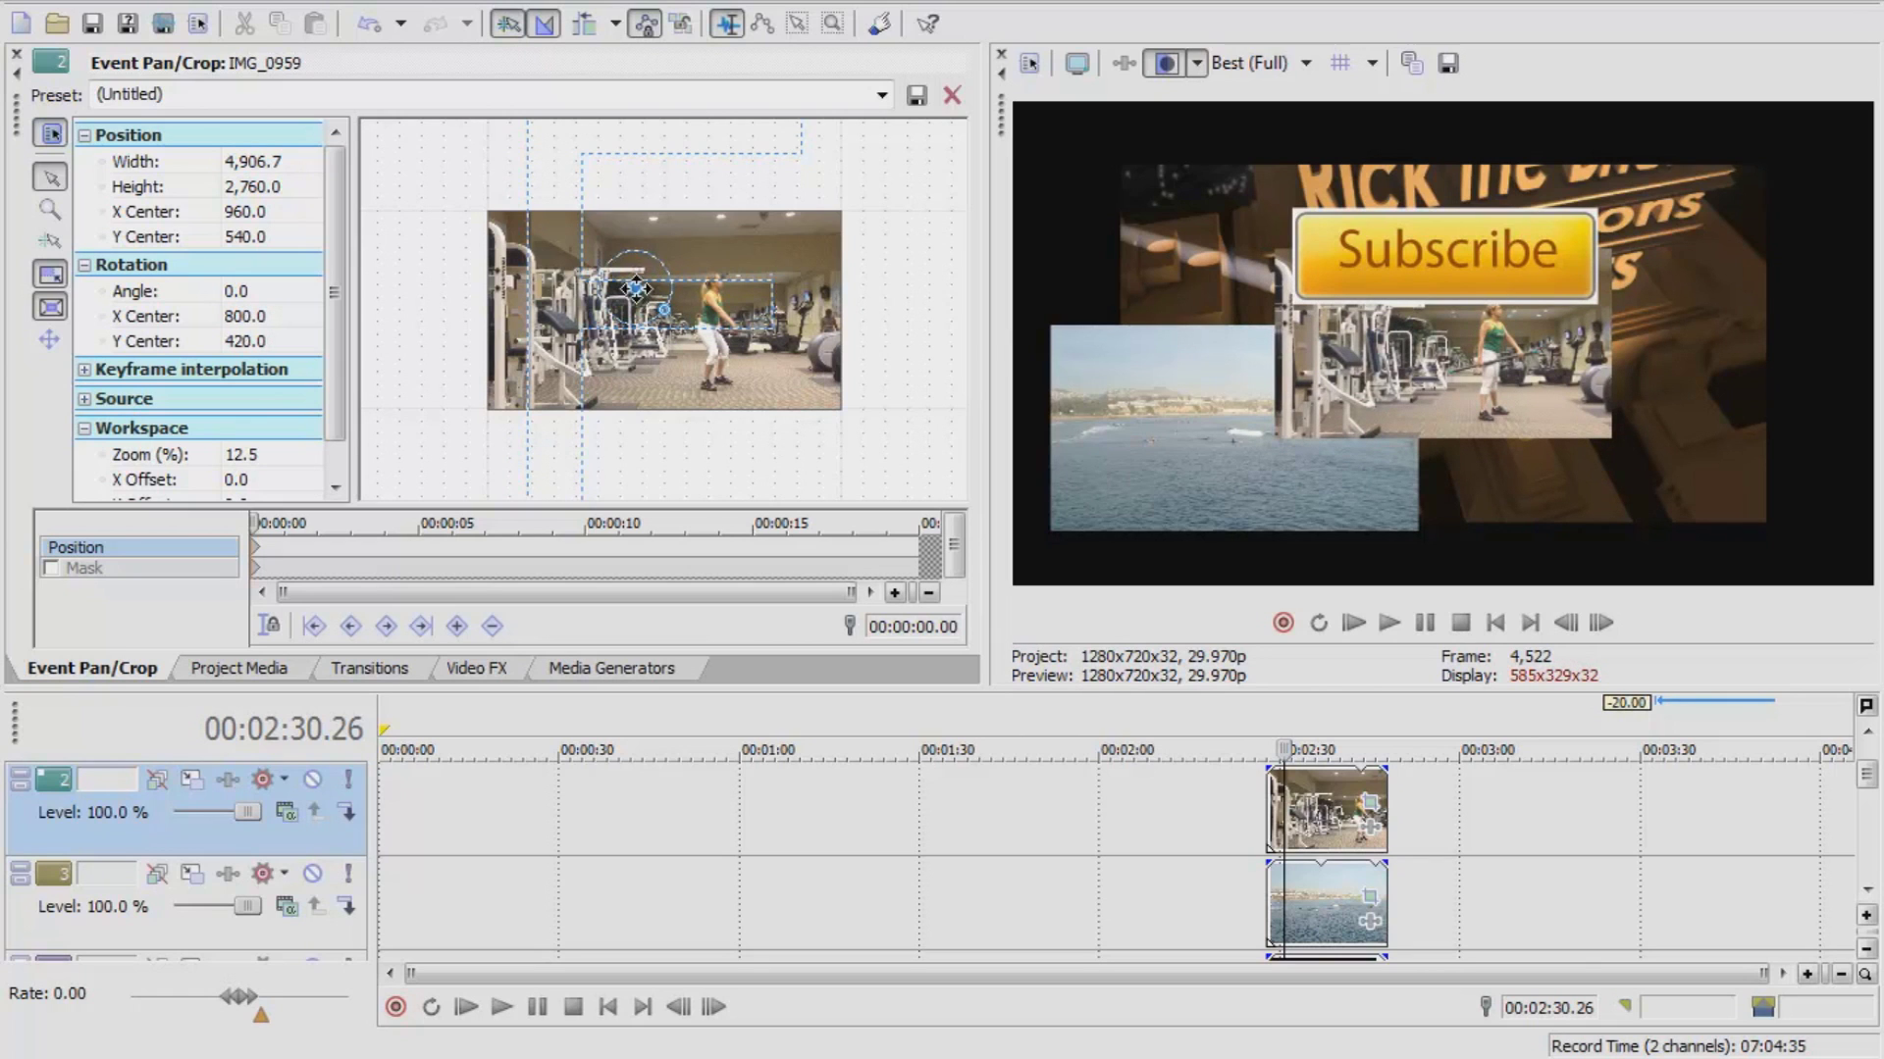
{"action": "left_click_drag", "start_coordinate": [686, 358], "coordinate": [498, 276]}
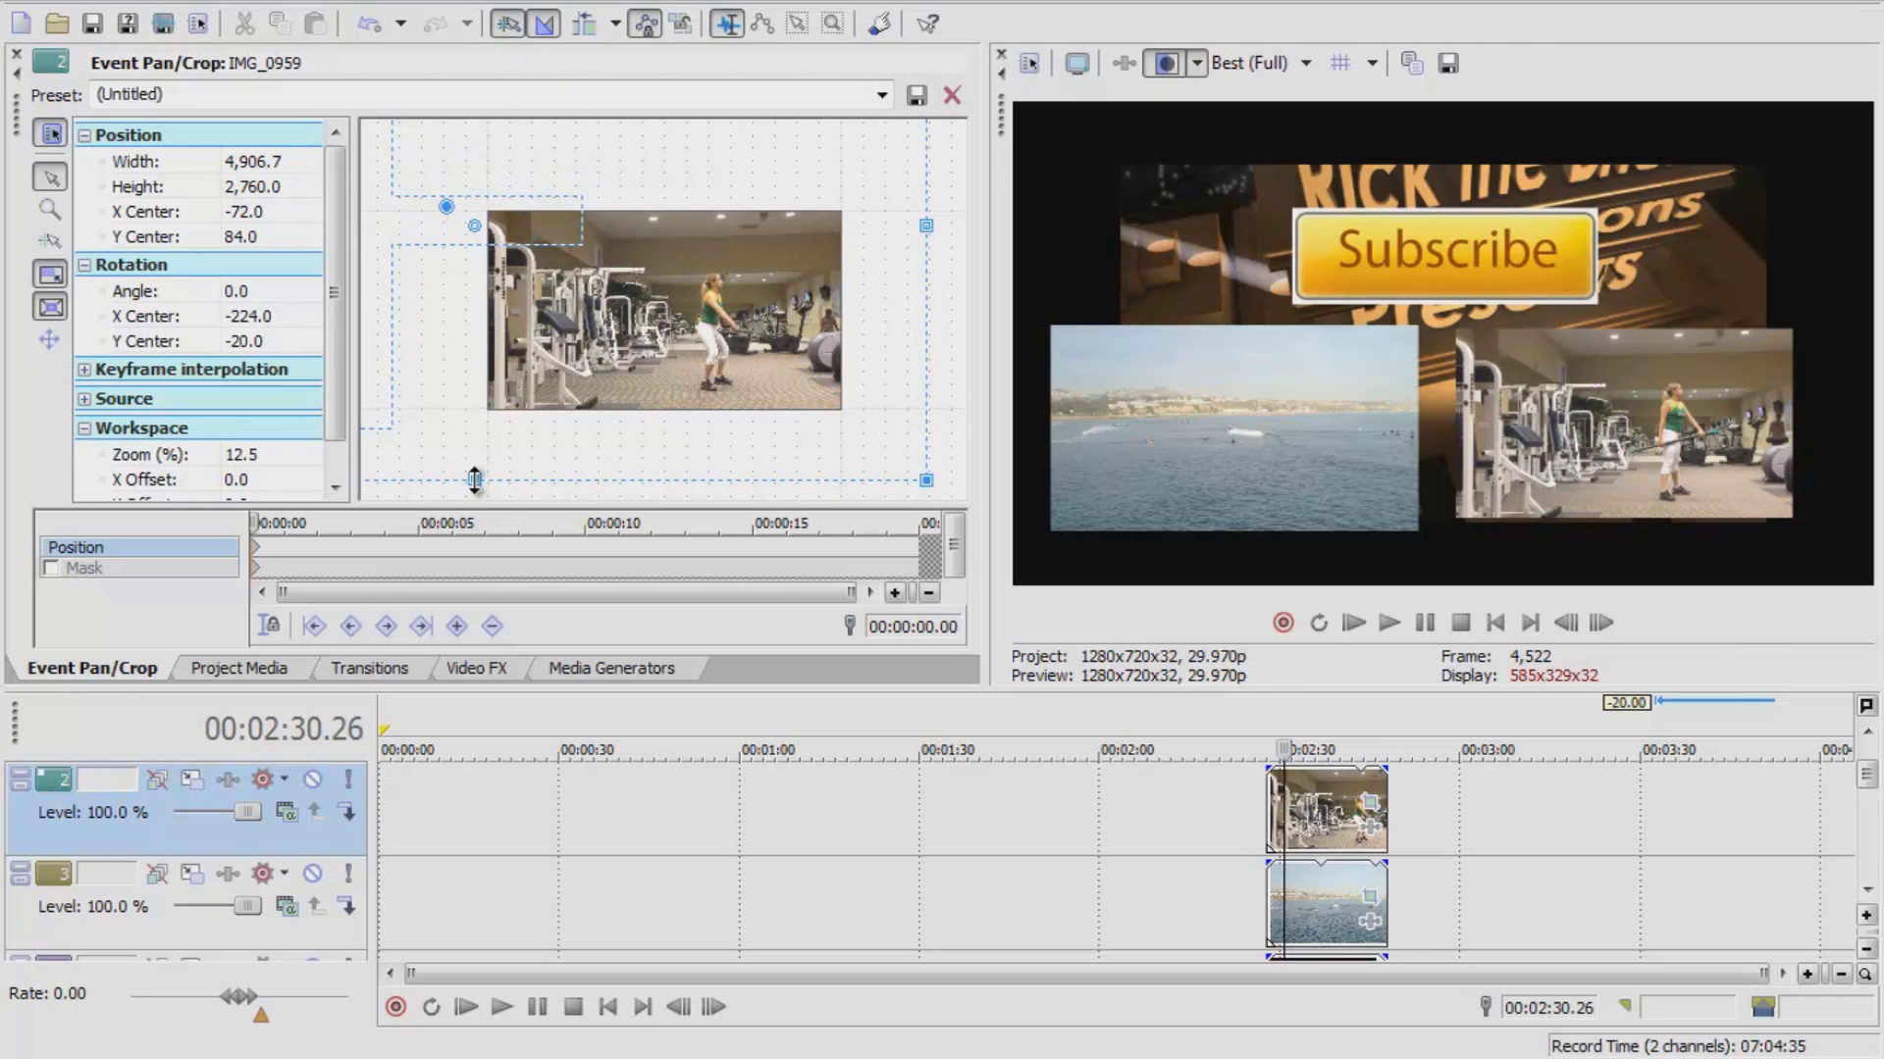
{"action": "left_click_drag", "start_coordinate": [475, 480], "coordinate": [474, 461]}
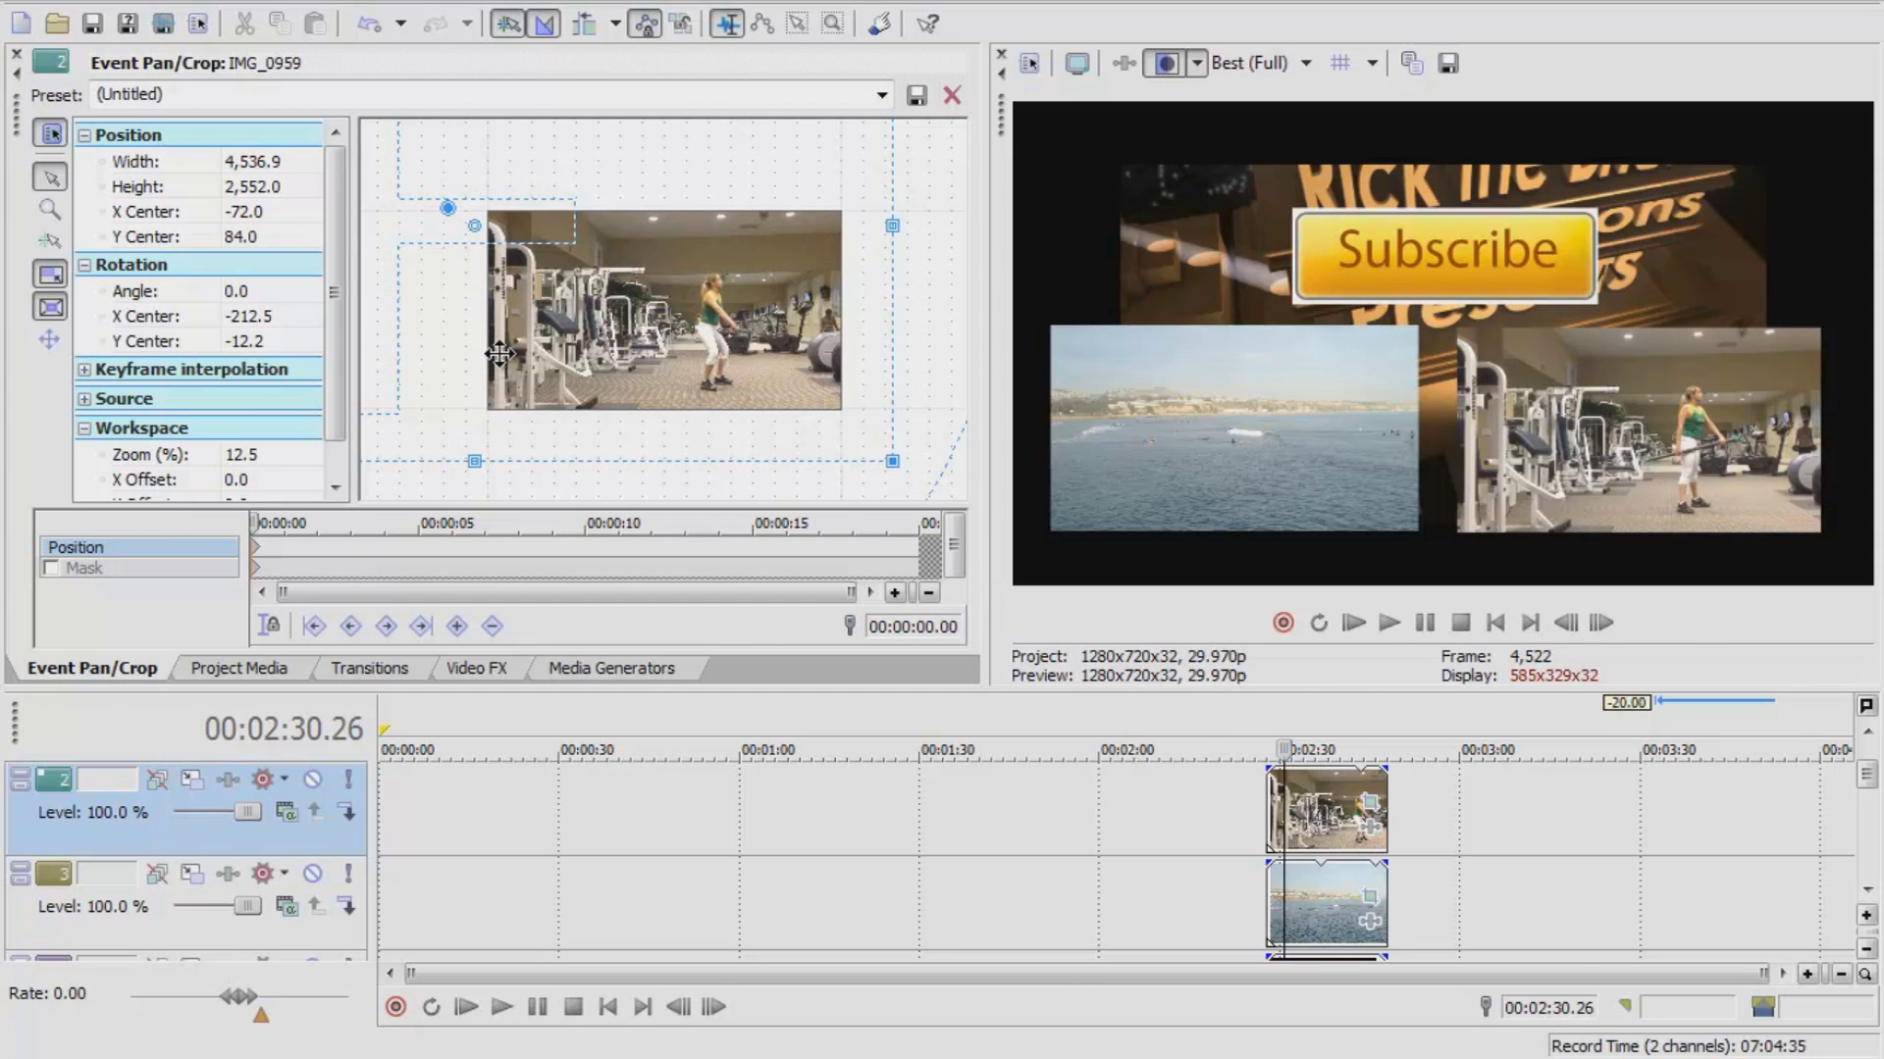
{"action": "left_click_drag", "start_coordinate": [498, 354], "coordinate": [499, 360]}
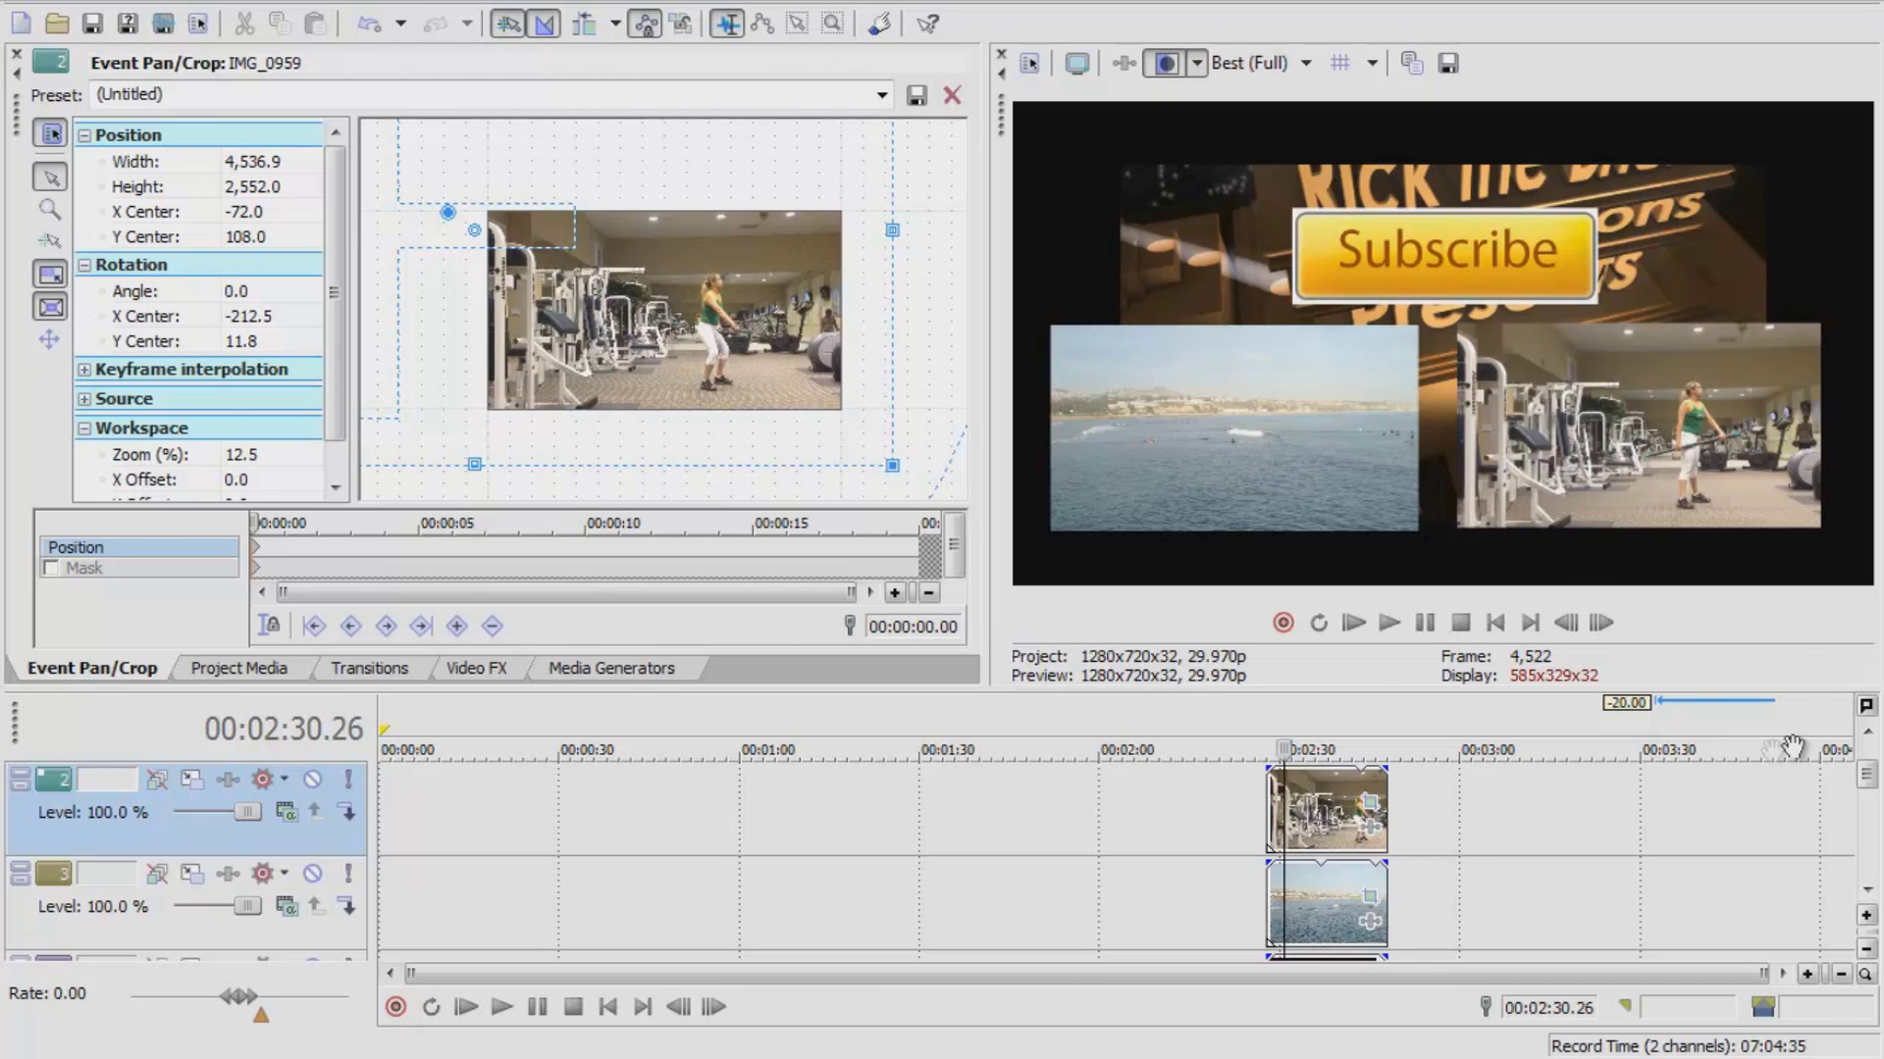
{"action": "left_click_drag", "start_coordinate": [1869, 775], "coordinate": [1872, 755]}
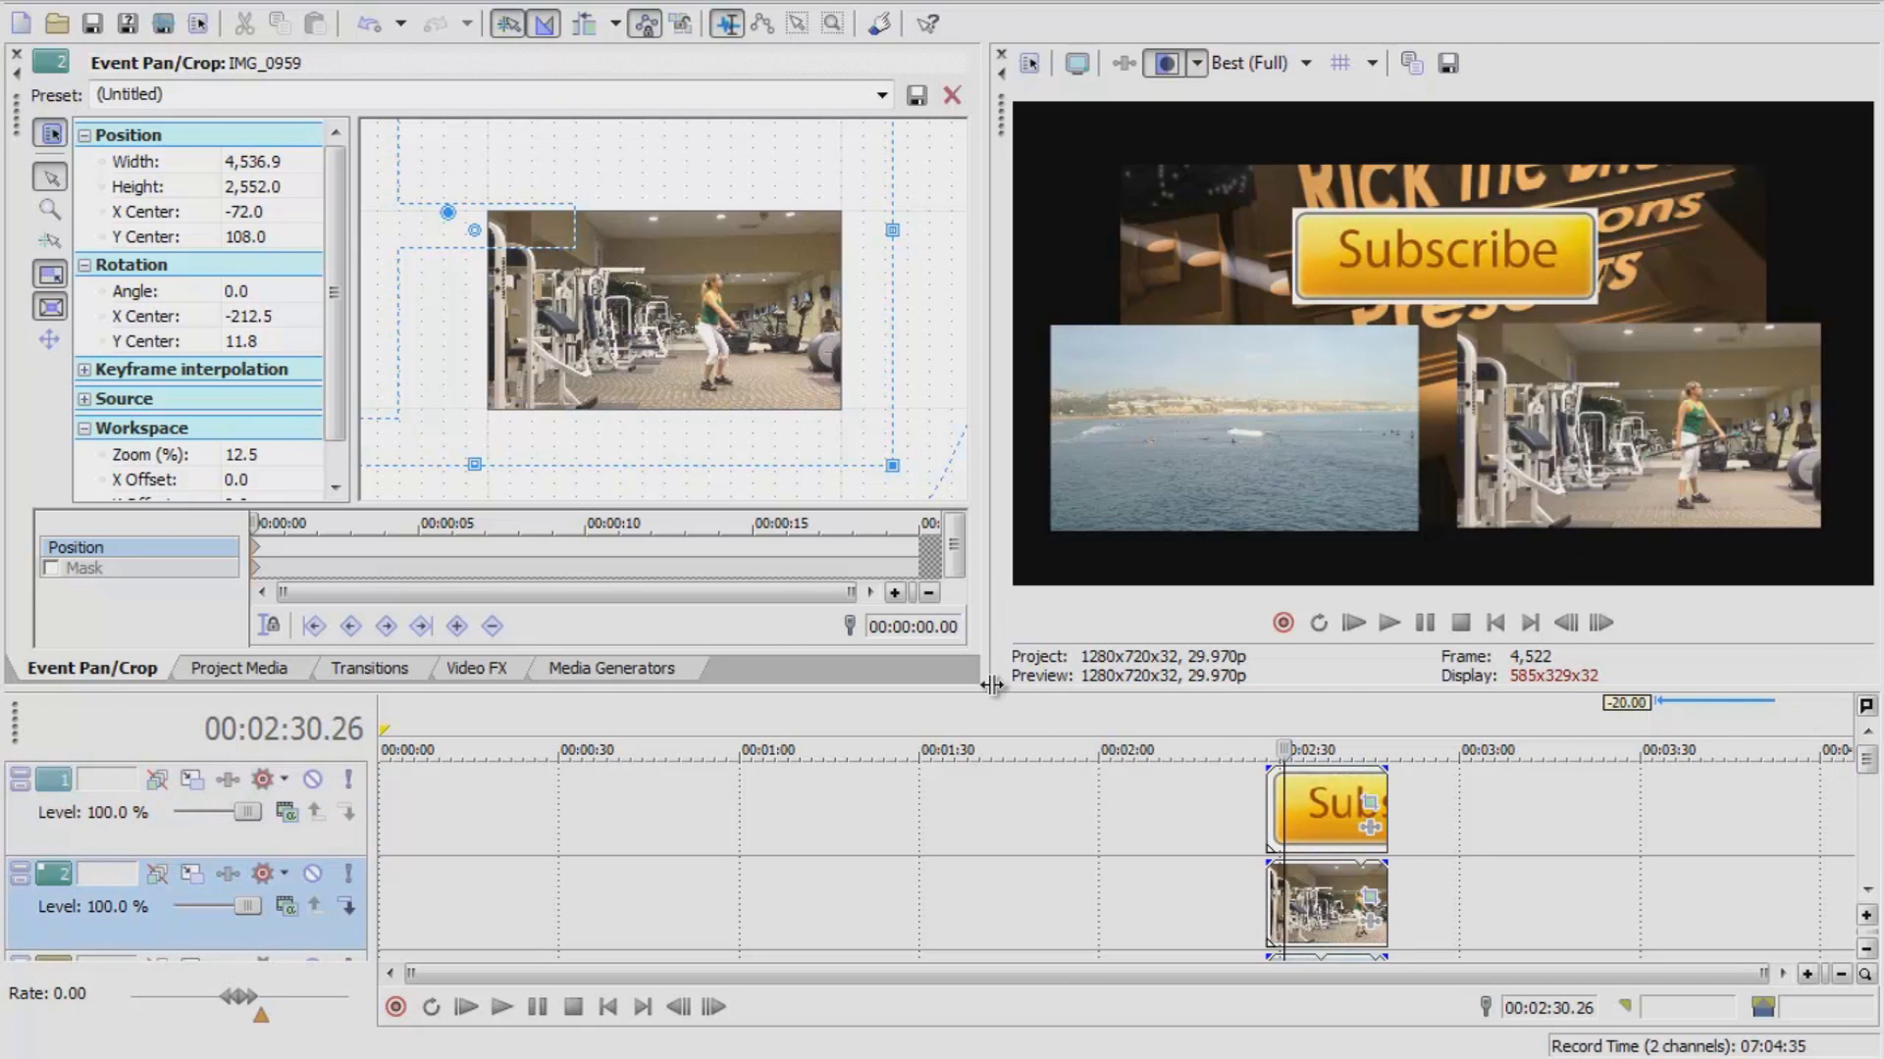
- Enlarge the timeline to show all four video tracks and bring up the Project Media list
{"action": "left_click_drag", "start_coordinate": [991, 690], "coordinate": [989, 633]}
{"action": "left_click_drag", "start_coordinate": [989, 542], "coordinate": [989, 519]}
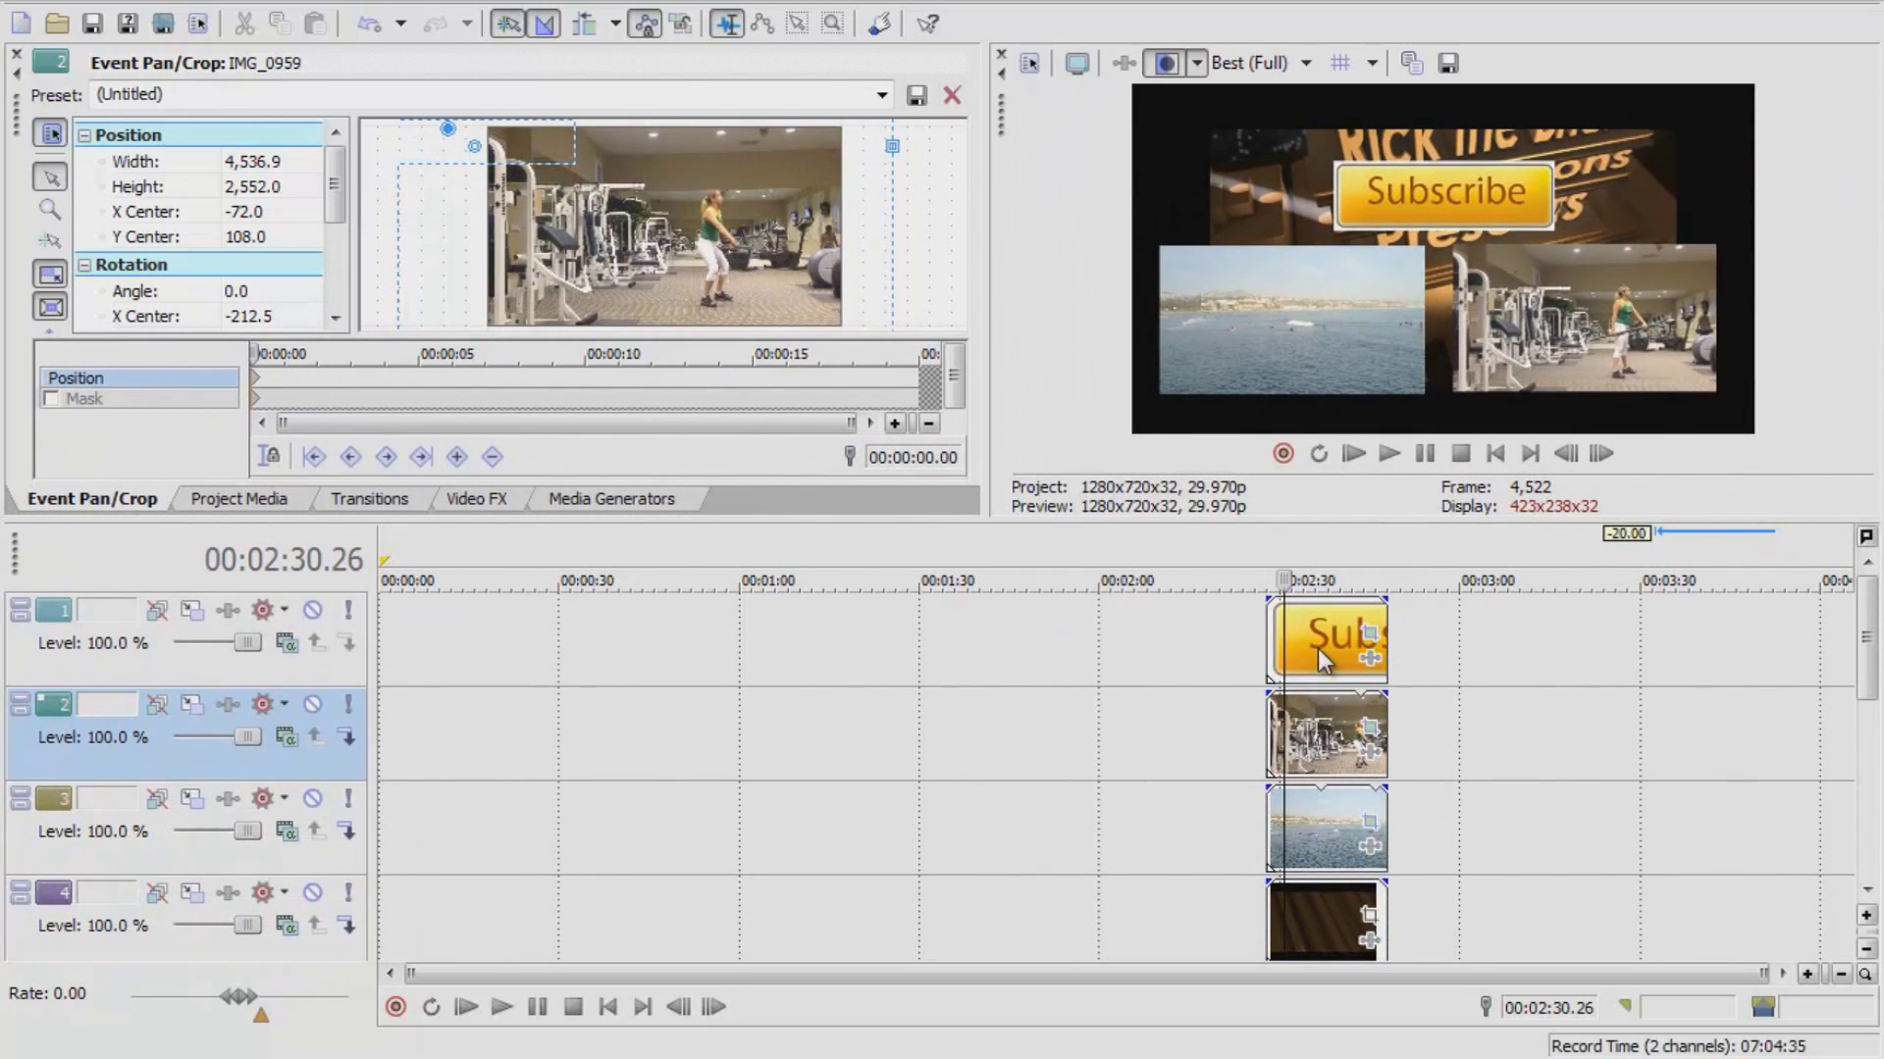
{"action": "left_click", "coordinate": [242, 502]}
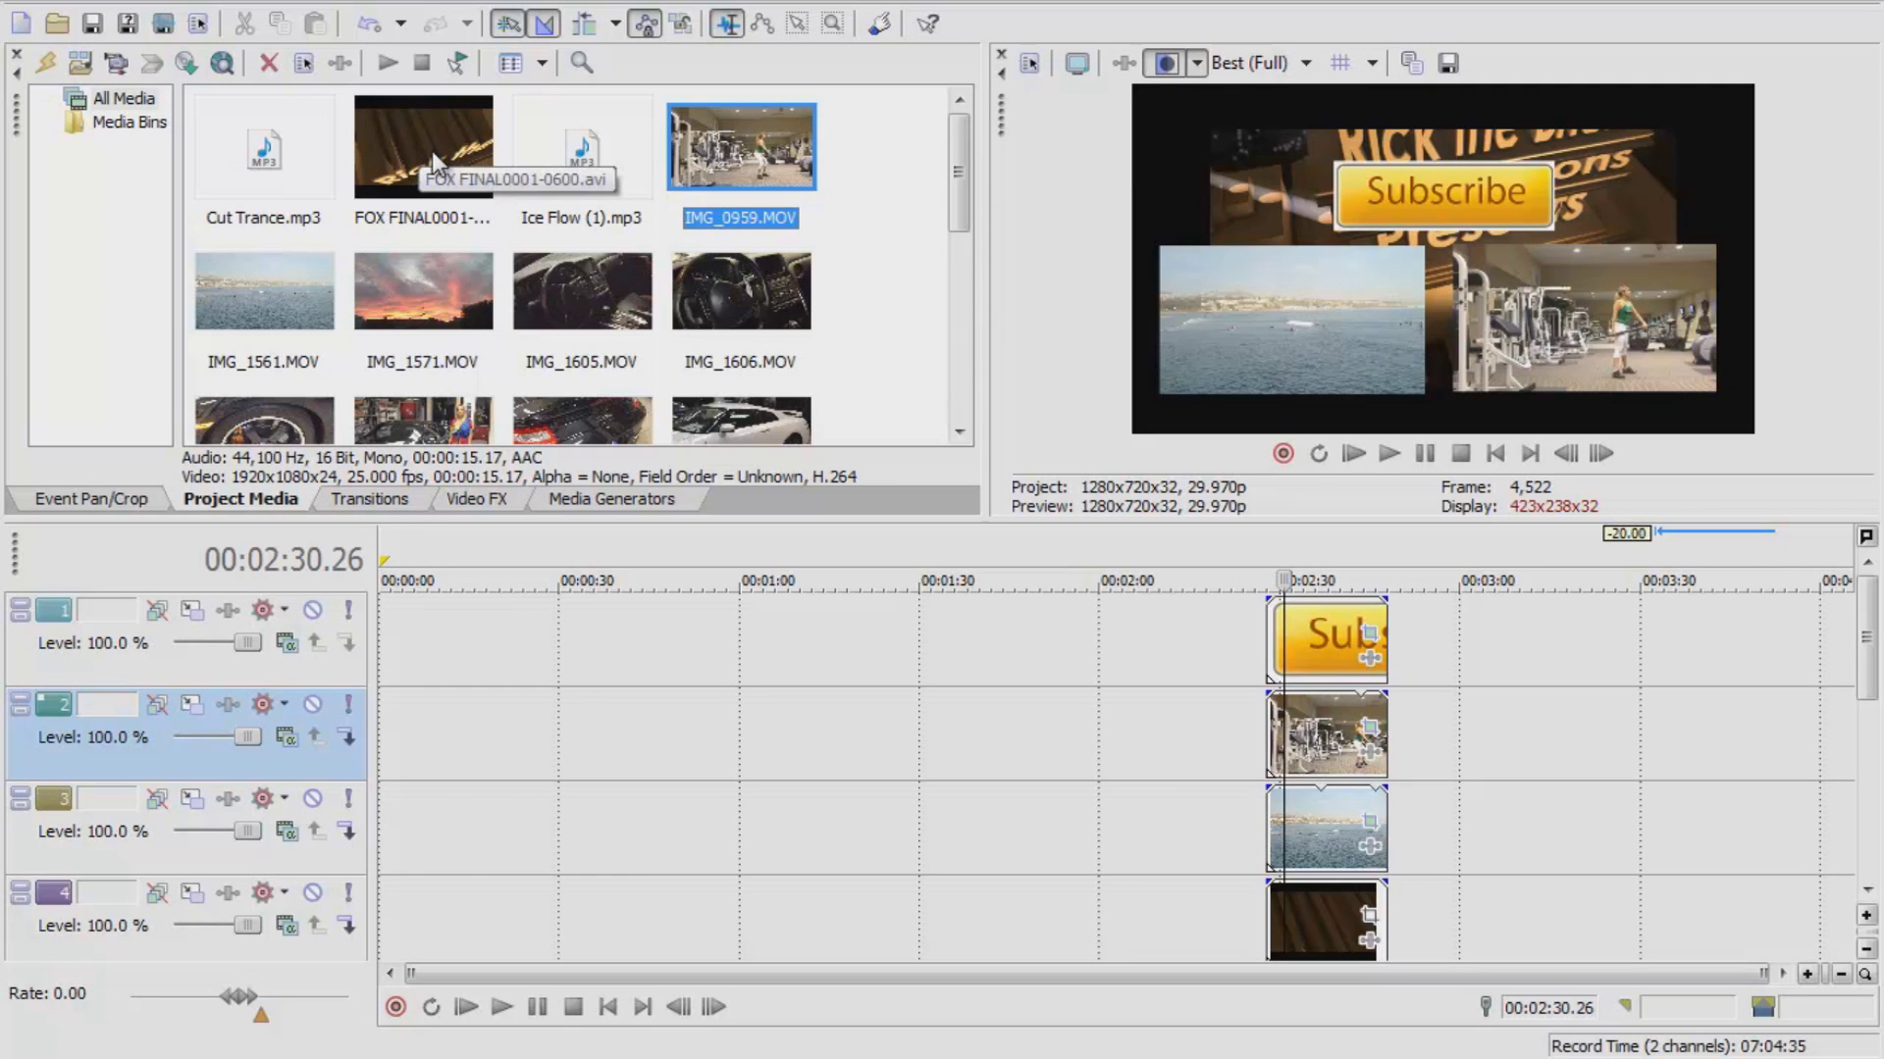
- Import IMG_0738.MOV from the Videos library using File > Import > Media
{"action": "left_click", "coordinate": [35, 4]}
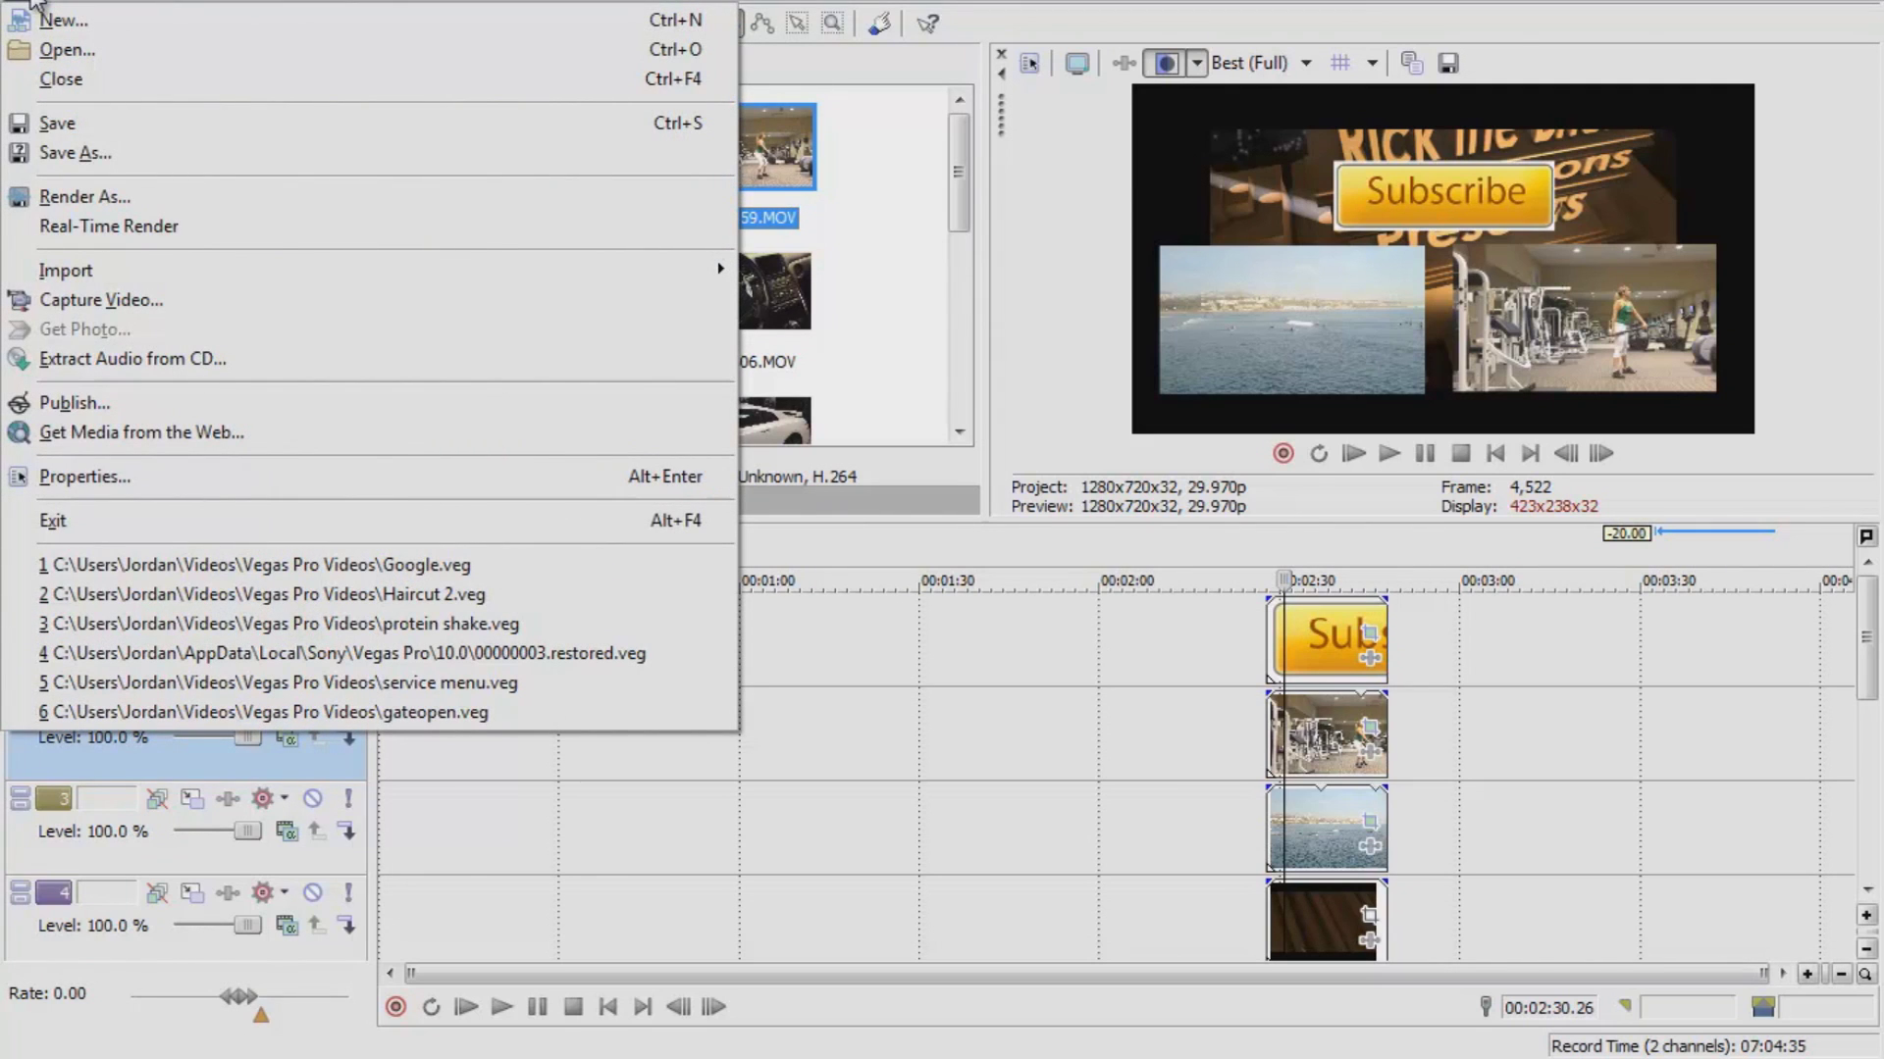
{"action": "mouse_move", "coordinate": [88, 275]}
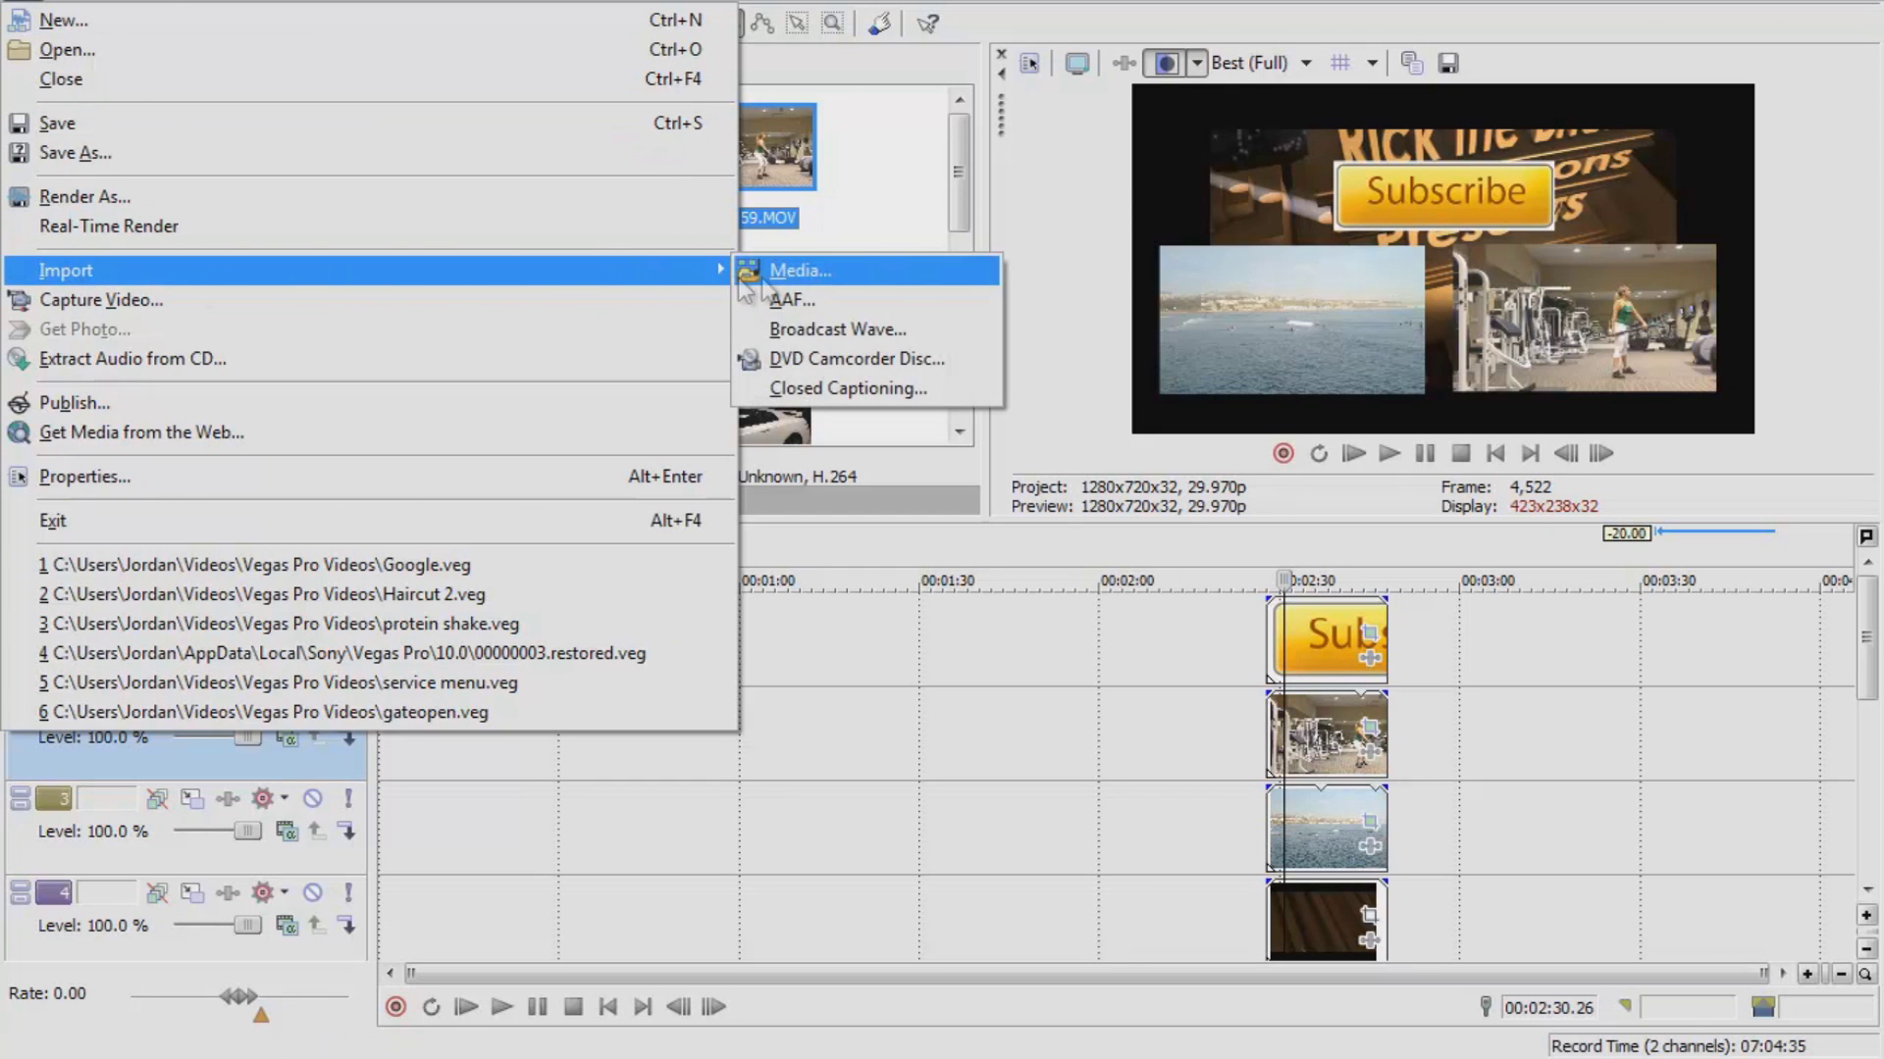
{"action": "left_click", "coordinate": [810, 273]}
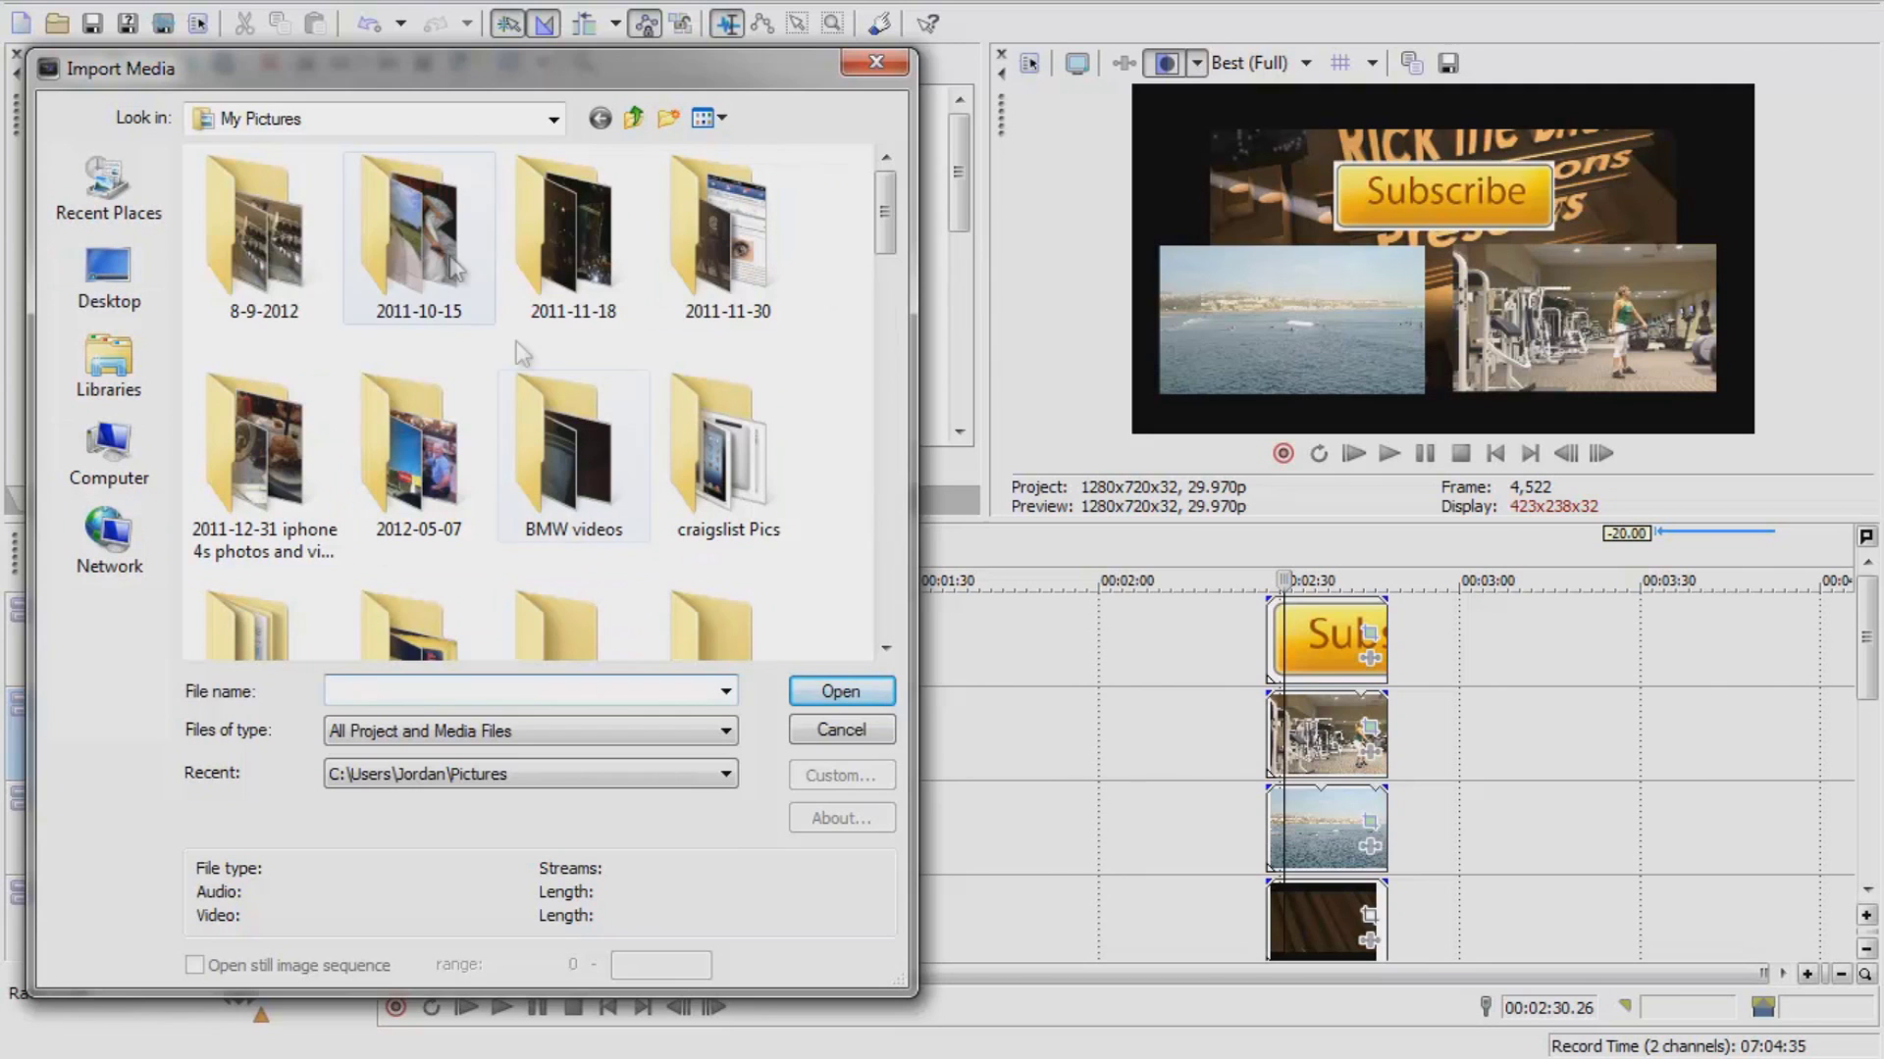
{"action": "left_click", "coordinate": [106, 371]}
{"action": "double_click", "coordinate": [644, 221]}
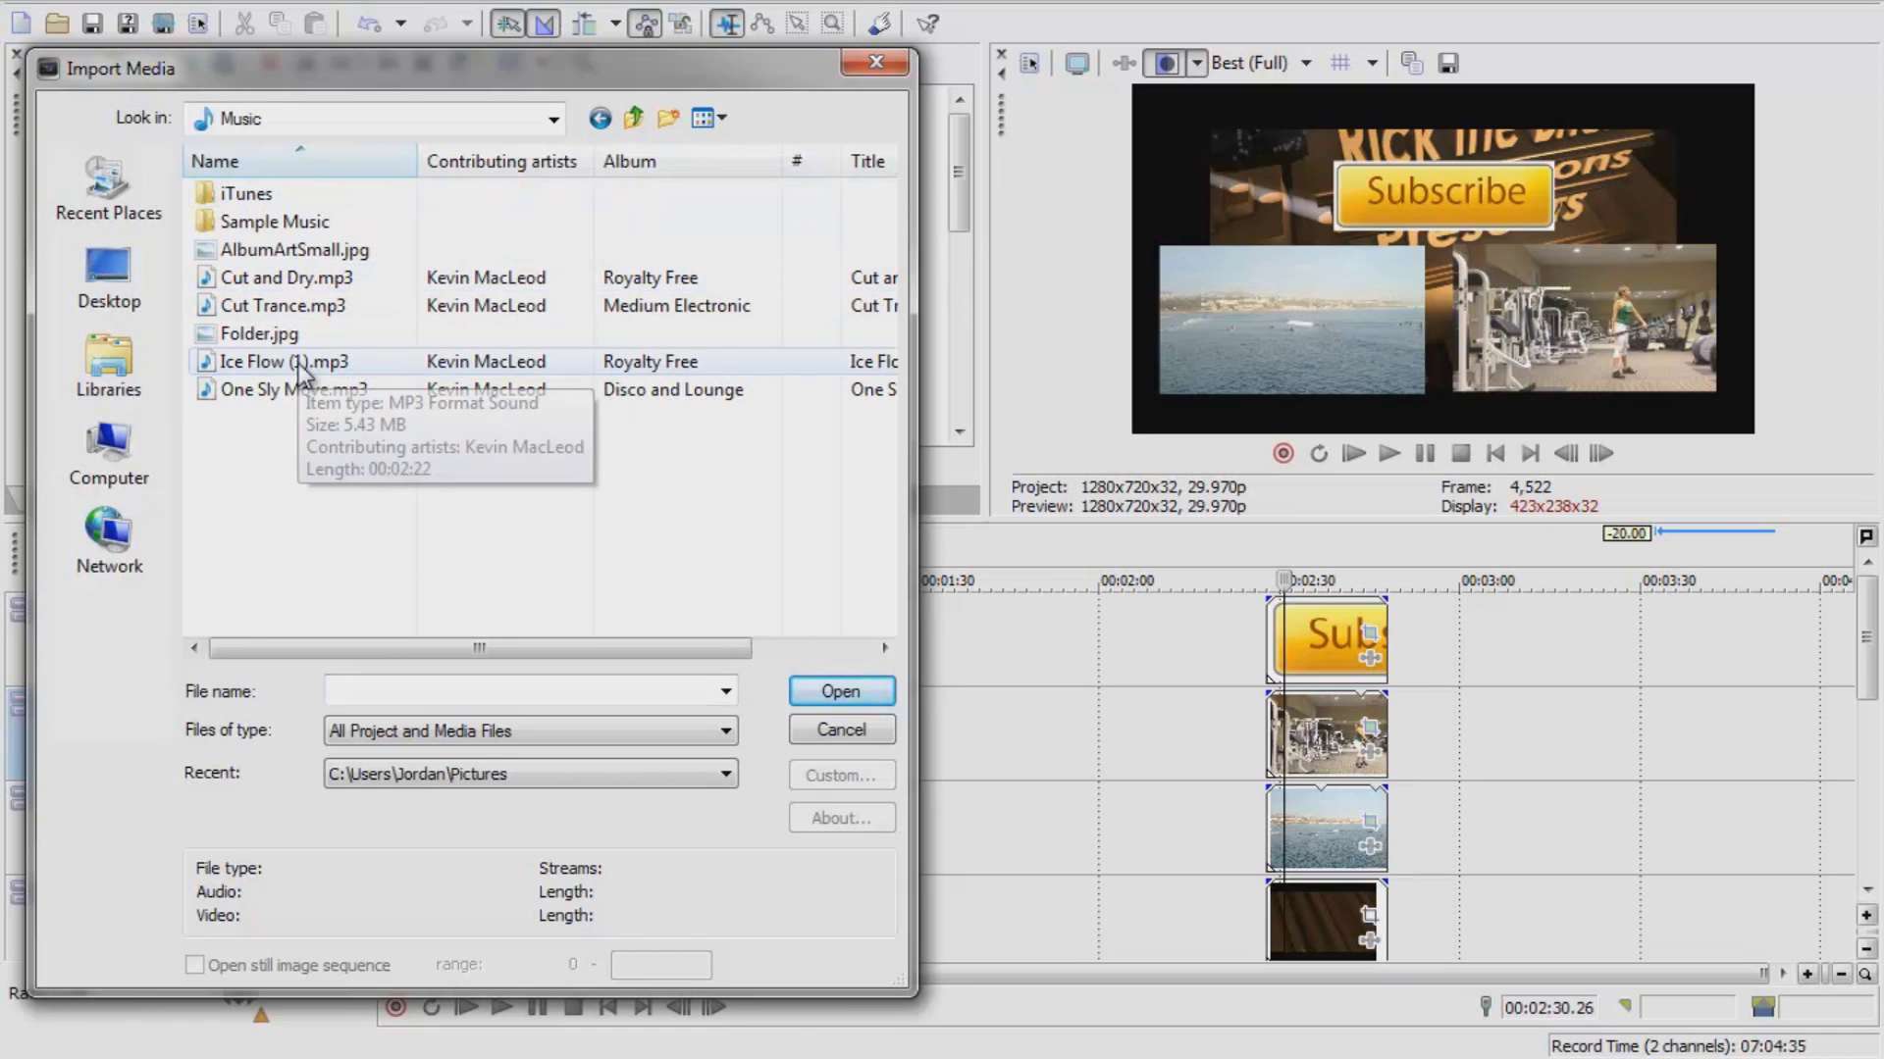
{"action": "left_click", "coordinate": [118, 361]}
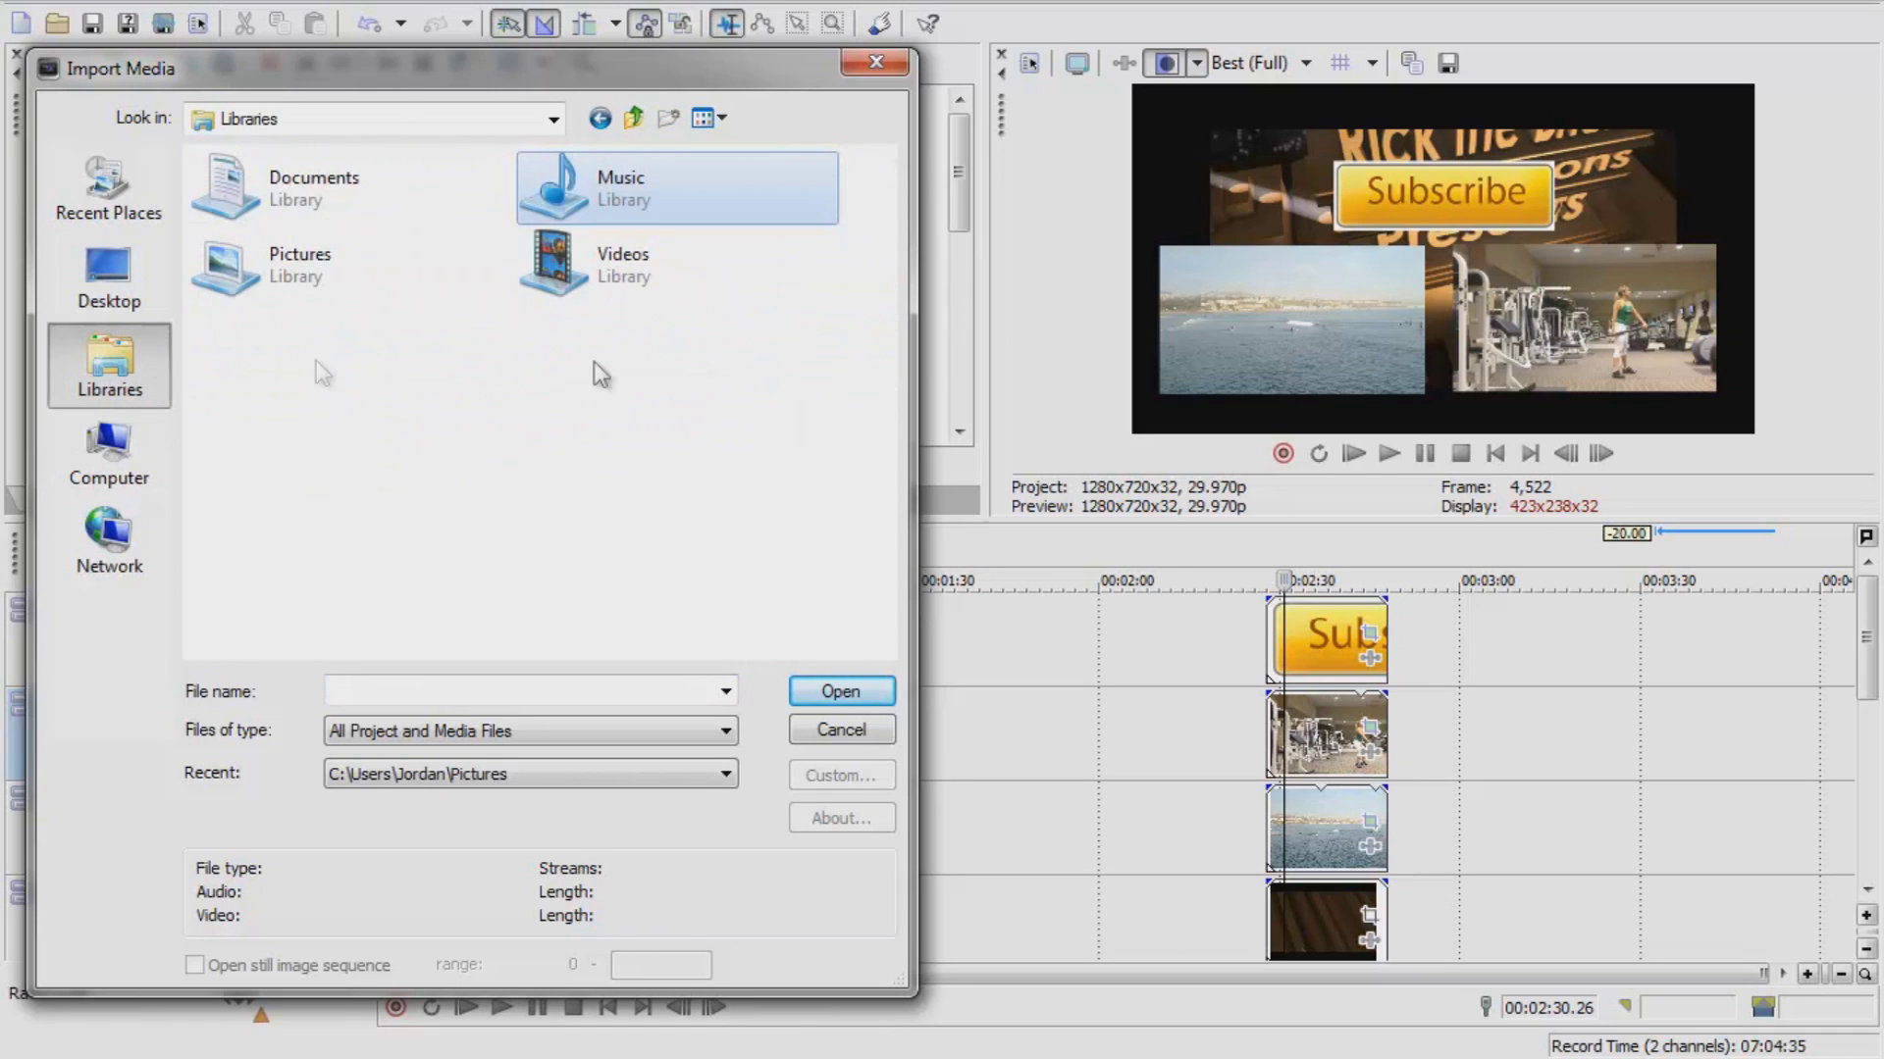
{"action": "double_click", "coordinate": [596, 263]}
{"action": "left_click_drag", "start_coordinate": [887, 259], "coordinate": [888, 392]}
{"action": "double_click", "coordinate": [265, 339]}
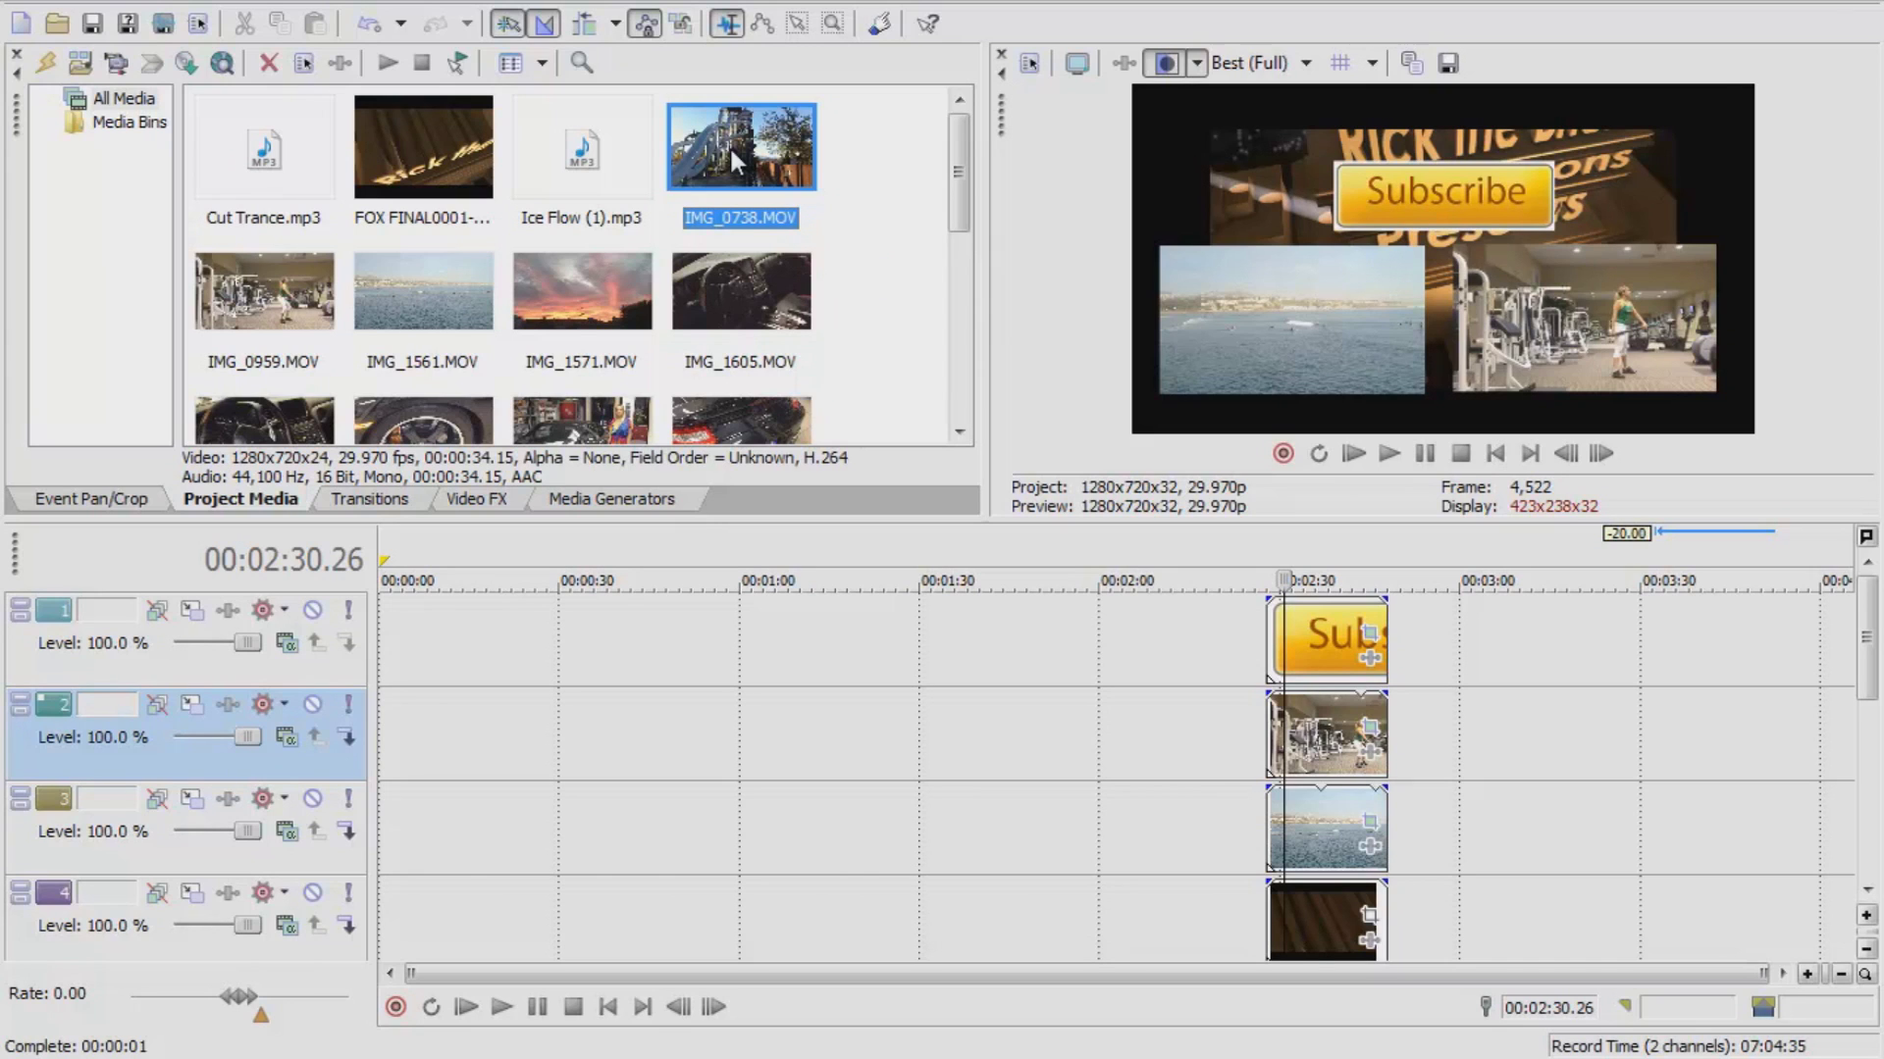
- Put IMG_0738.MOV on a new top track, delete its audio track, and trim it to match
{"action": "left_click_drag", "start_coordinate": [734, 157], "coordinate": [1275, 579]}
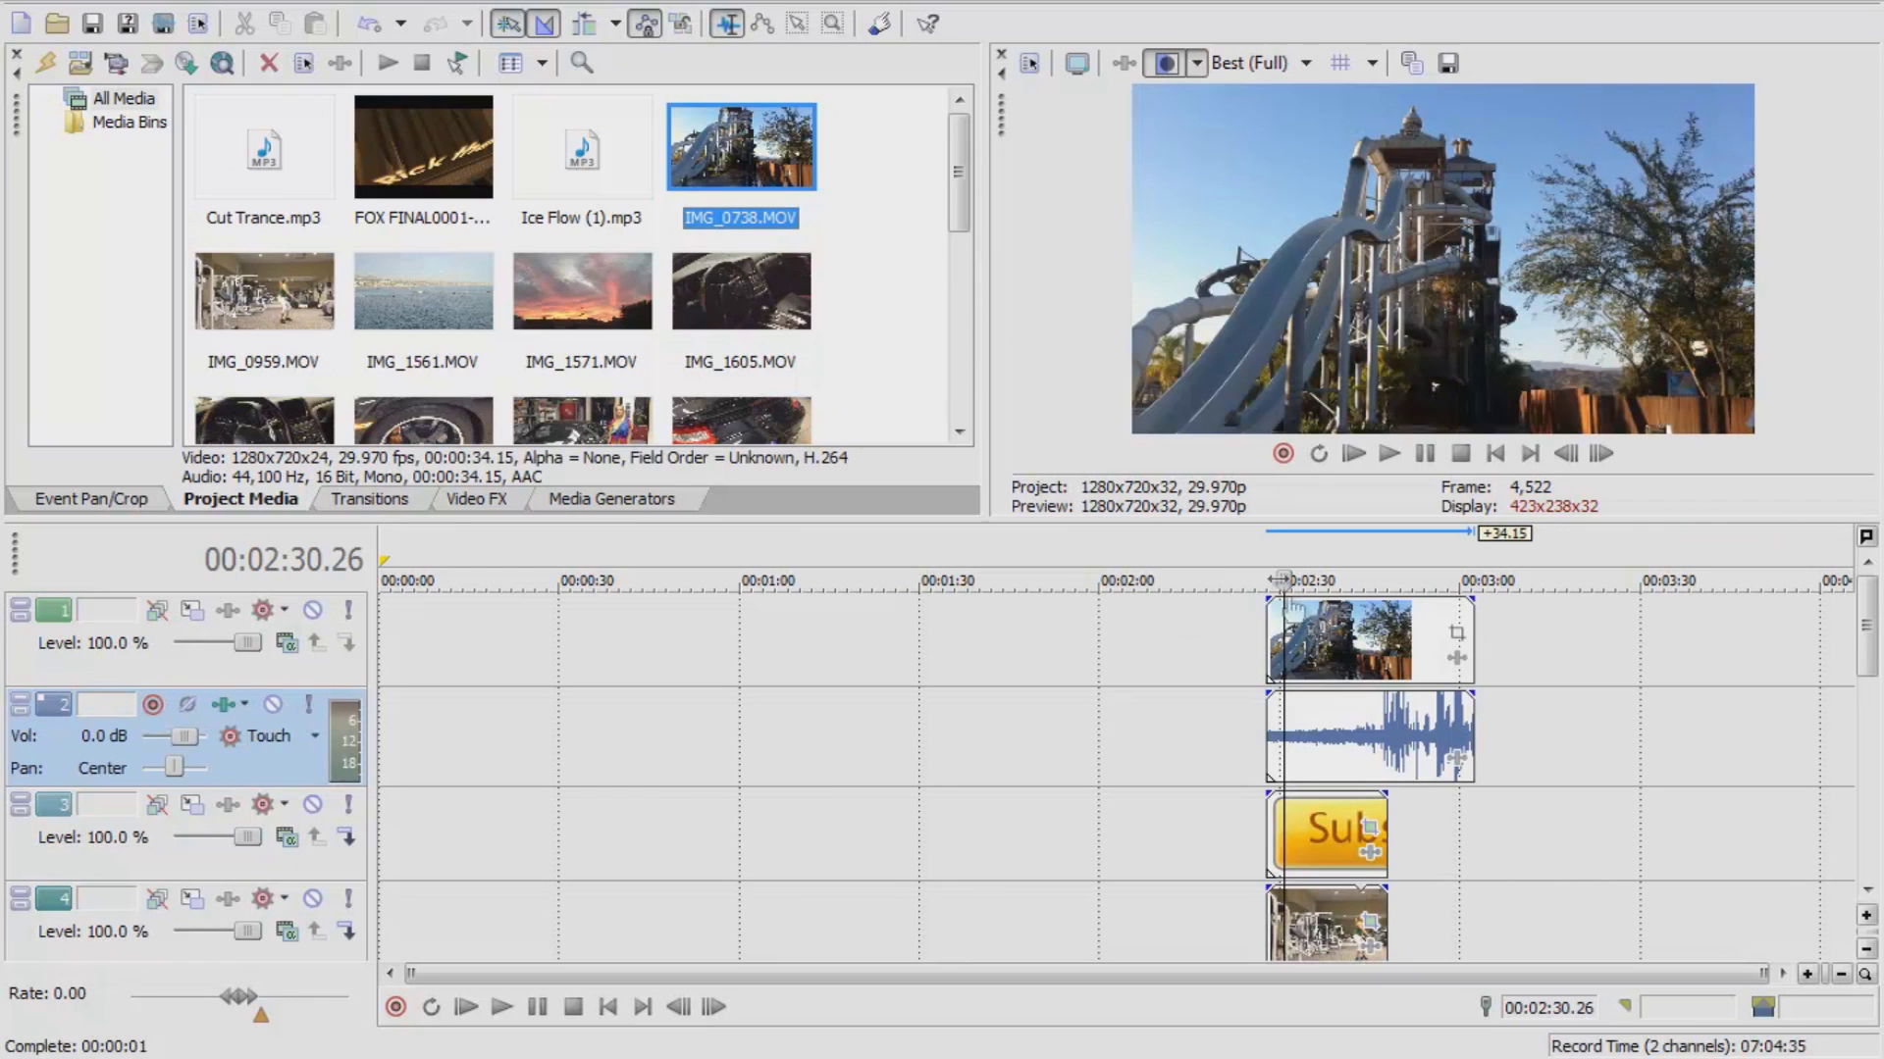
{"action": "right_click", "coordinate": [307, 775]}
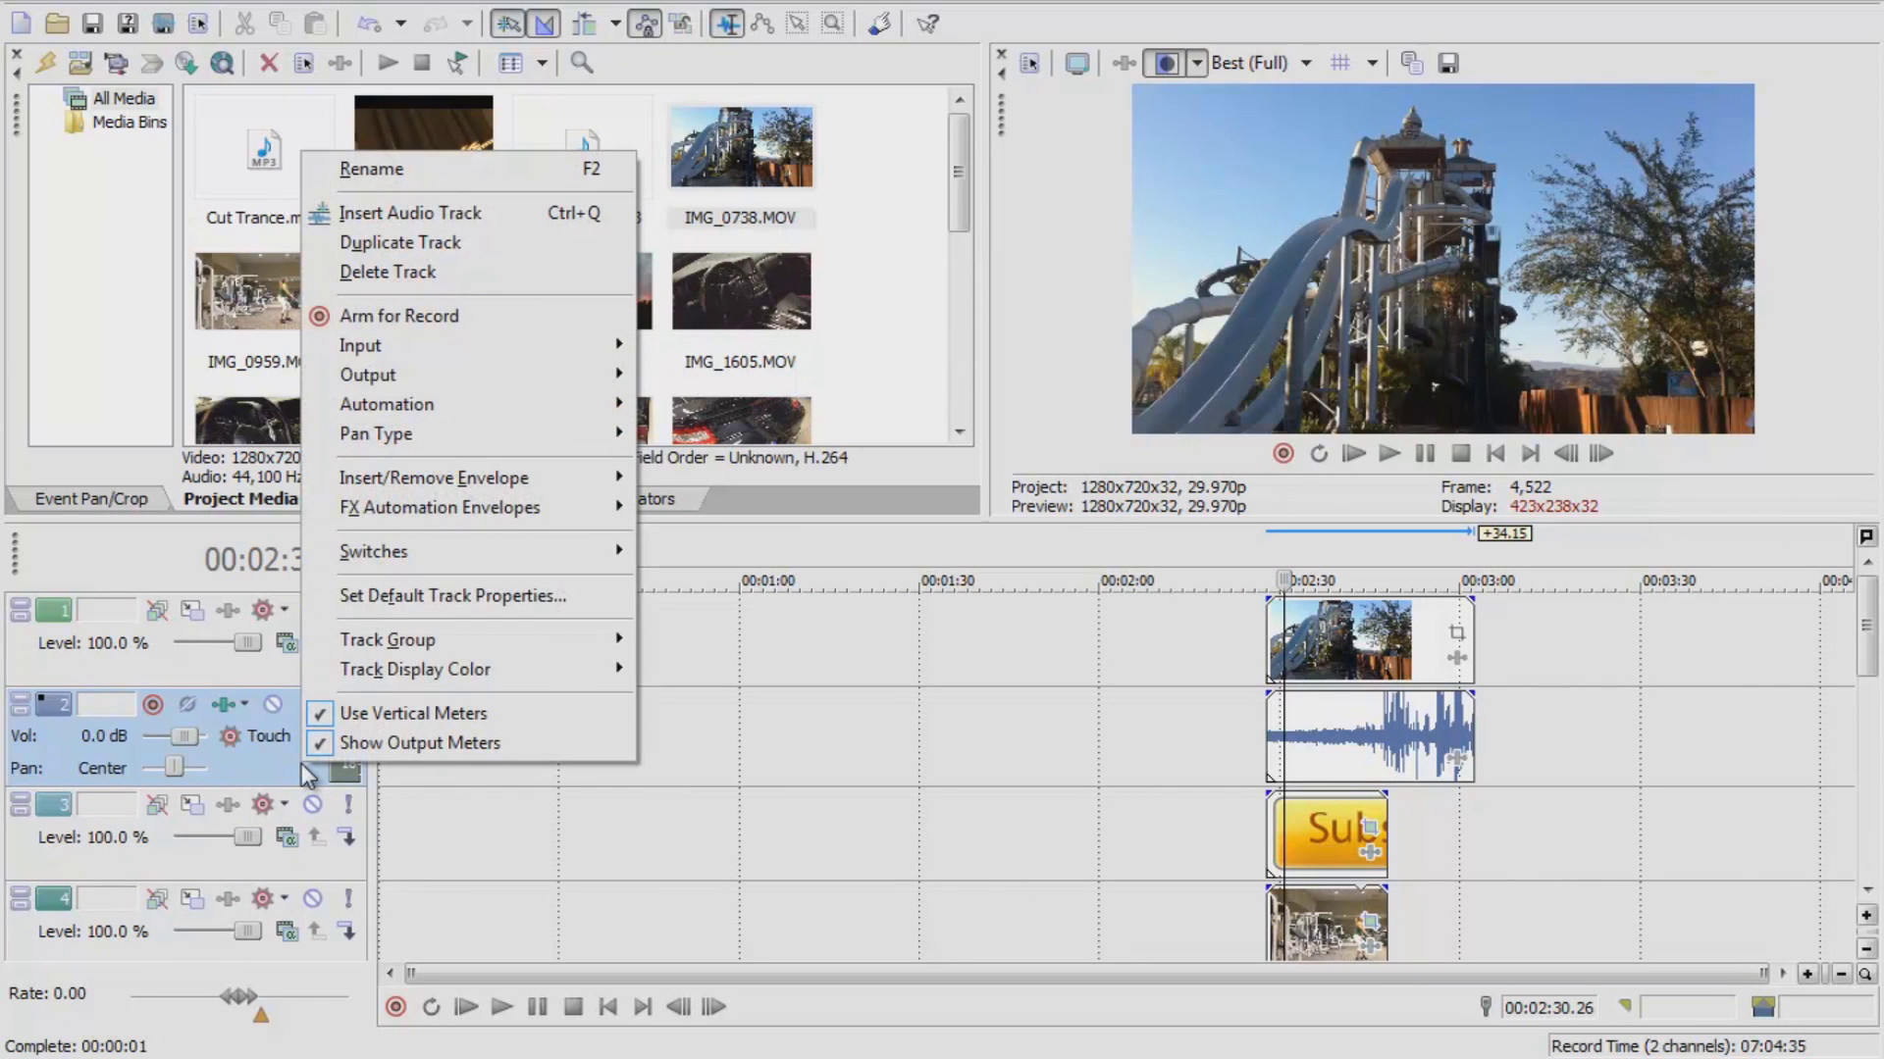
{"action": "left_click", "coordinate": [396, 274]}
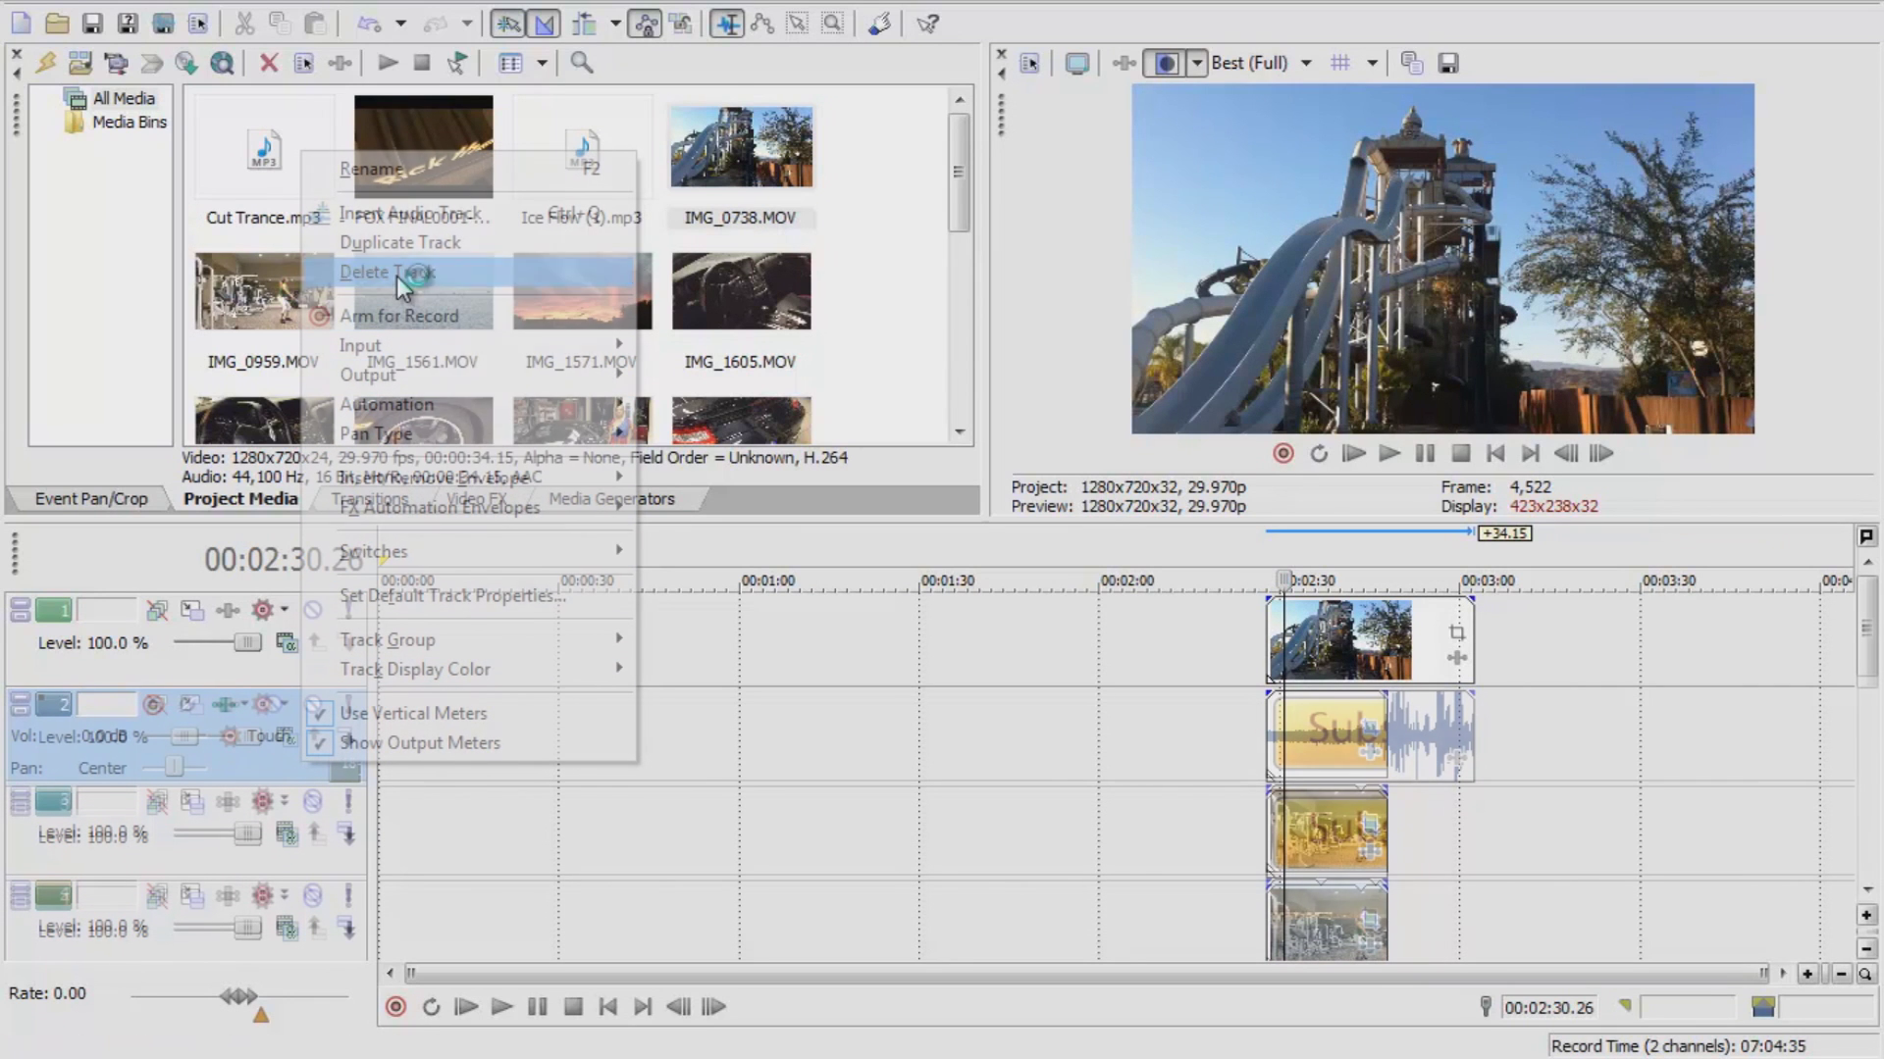
{"action": "left_click_drag", "start_coordinate": [1472, 644], "coordinate": [1387, 647]}
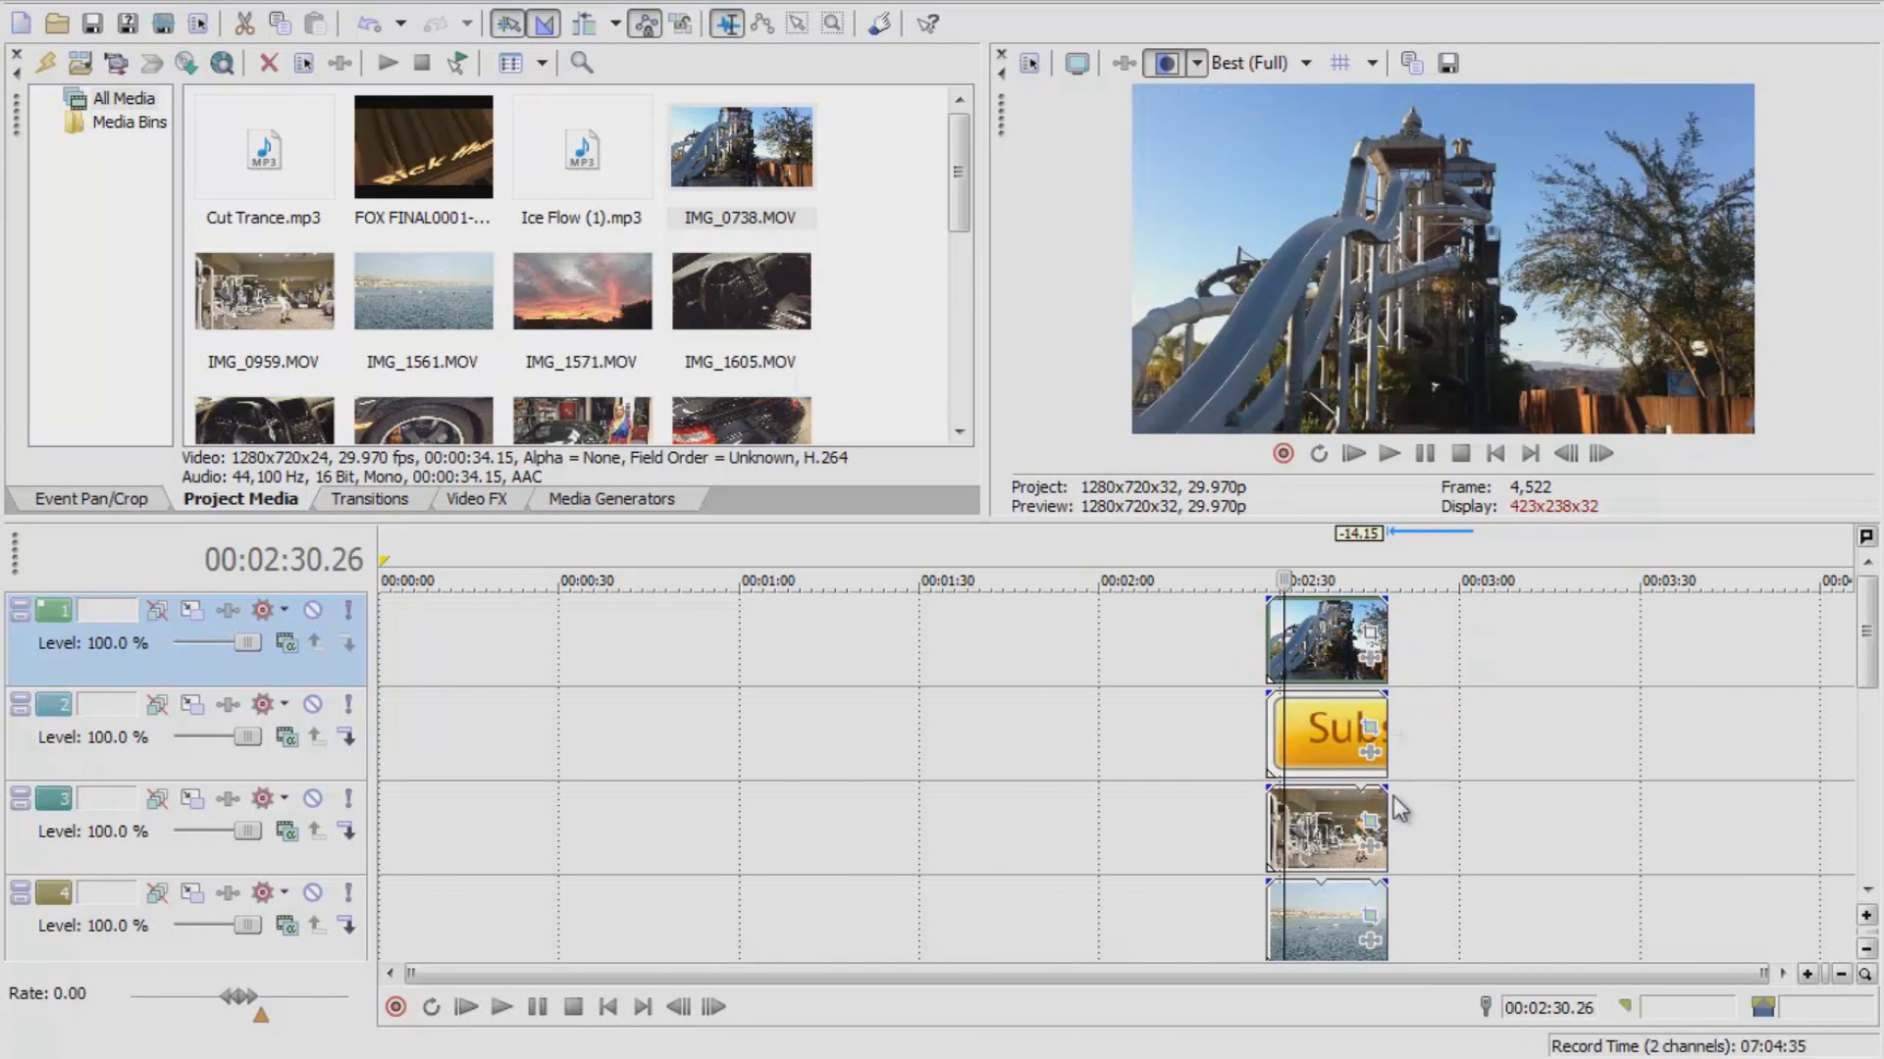
- Pan/crop the IMG_0738 waterpark clip into a small tile in the upper-left corner
{"action": "left_click", "coordinate": [1371, 642]}
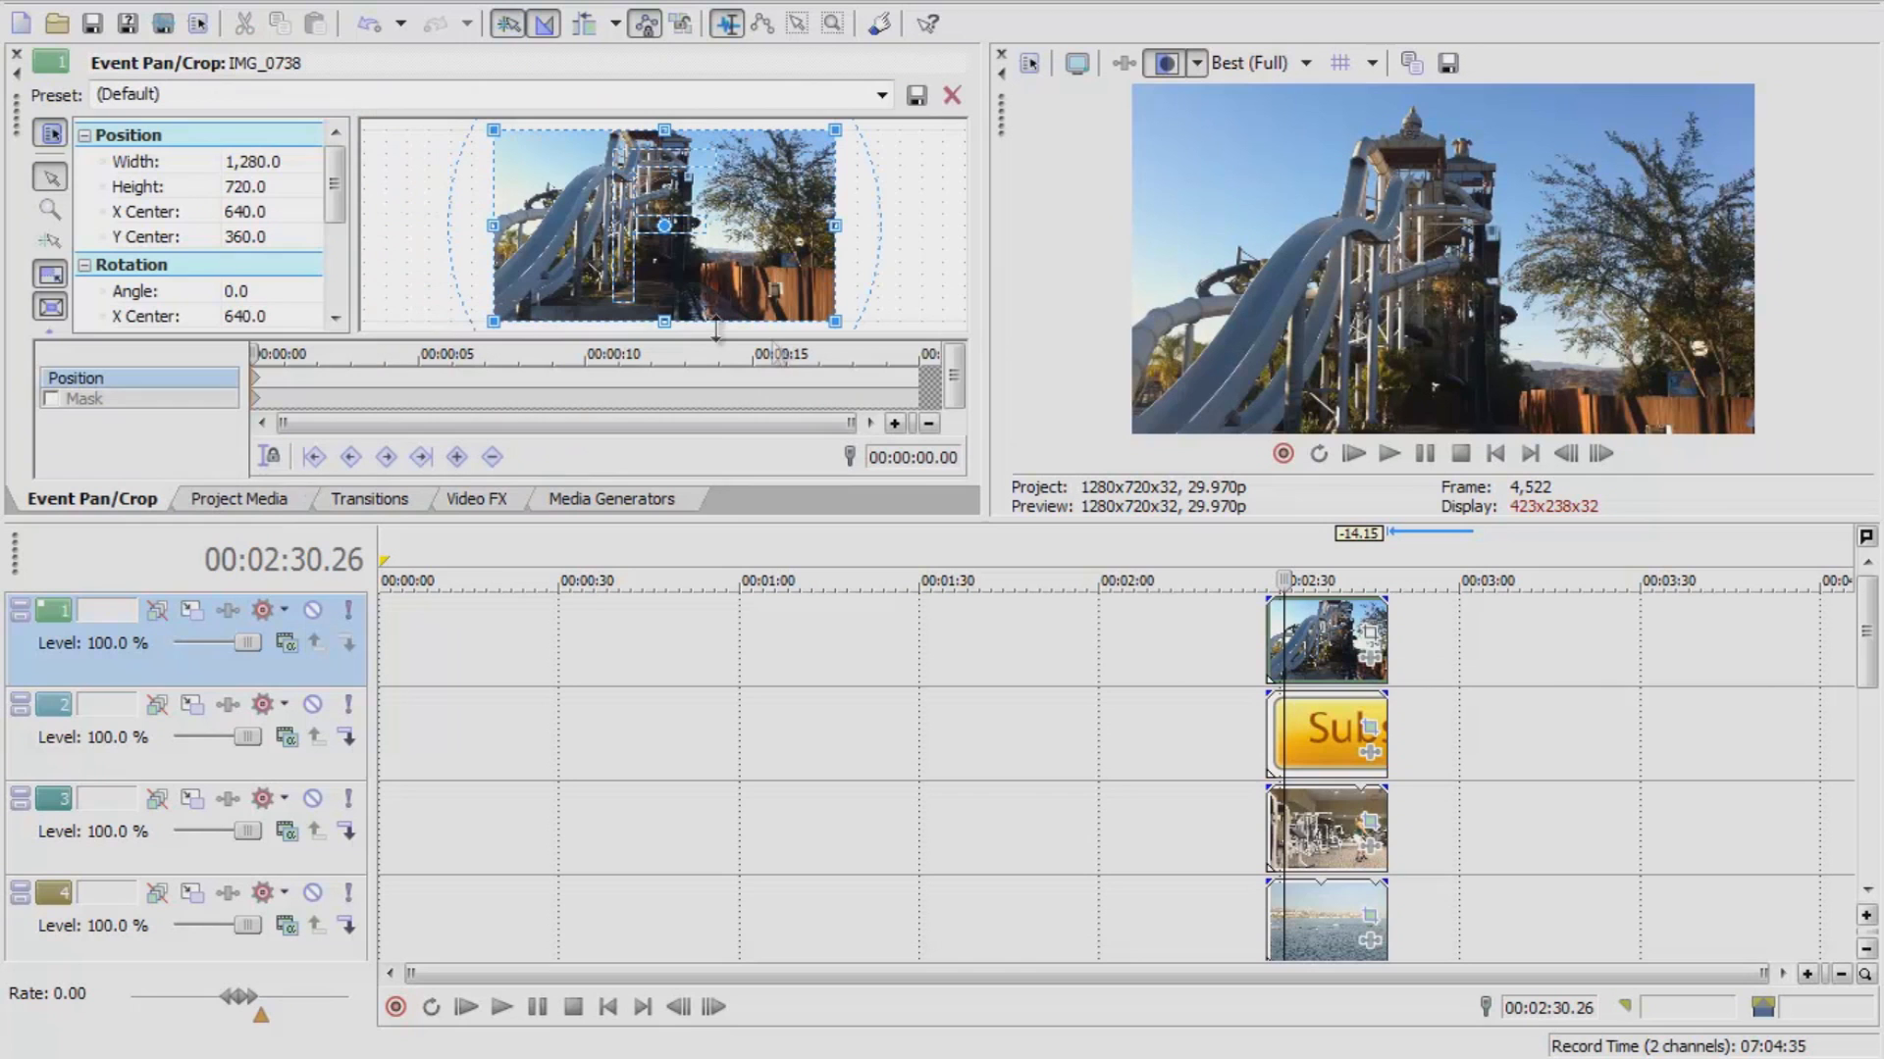
{"action": "left_click_drag", "start_coordinate": [663, 317], "coordinate": [645, 565]}
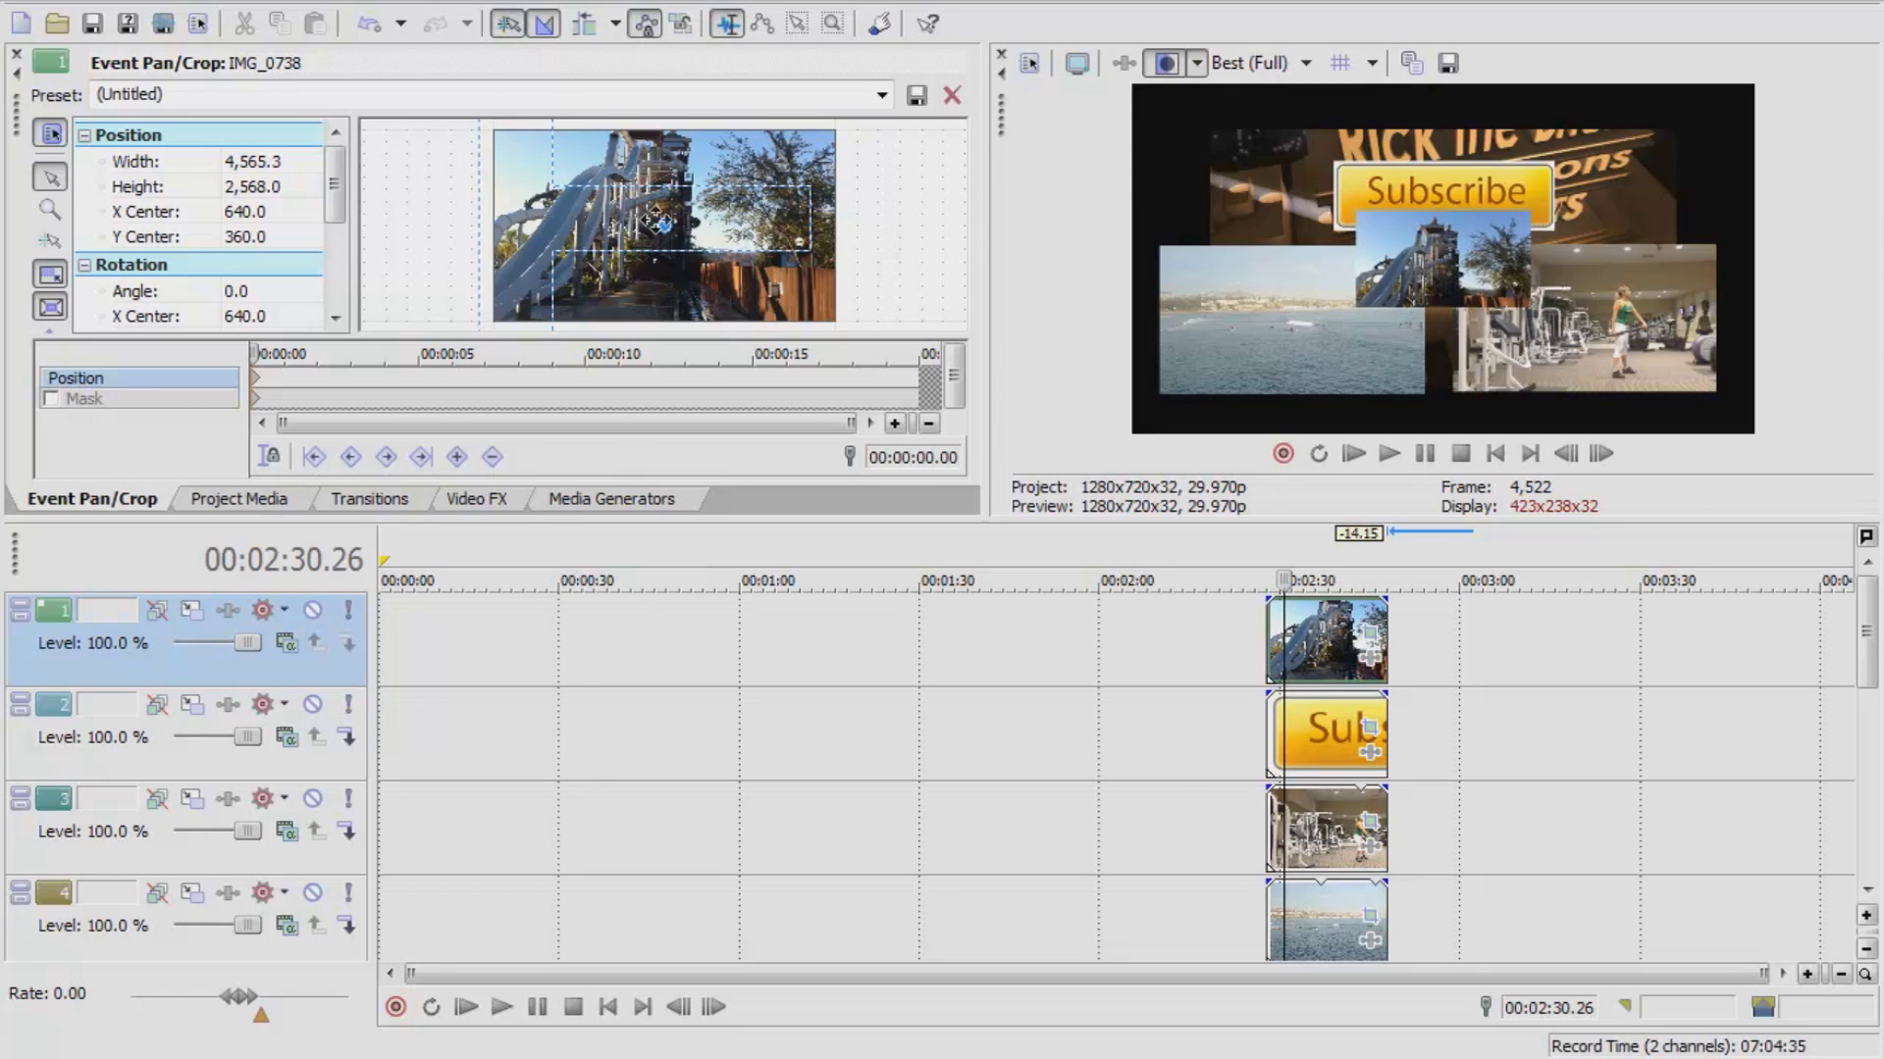
{"action": "left_click_drag", "start_coordinate": [653, 277], "coordinate": [1060, 446]}
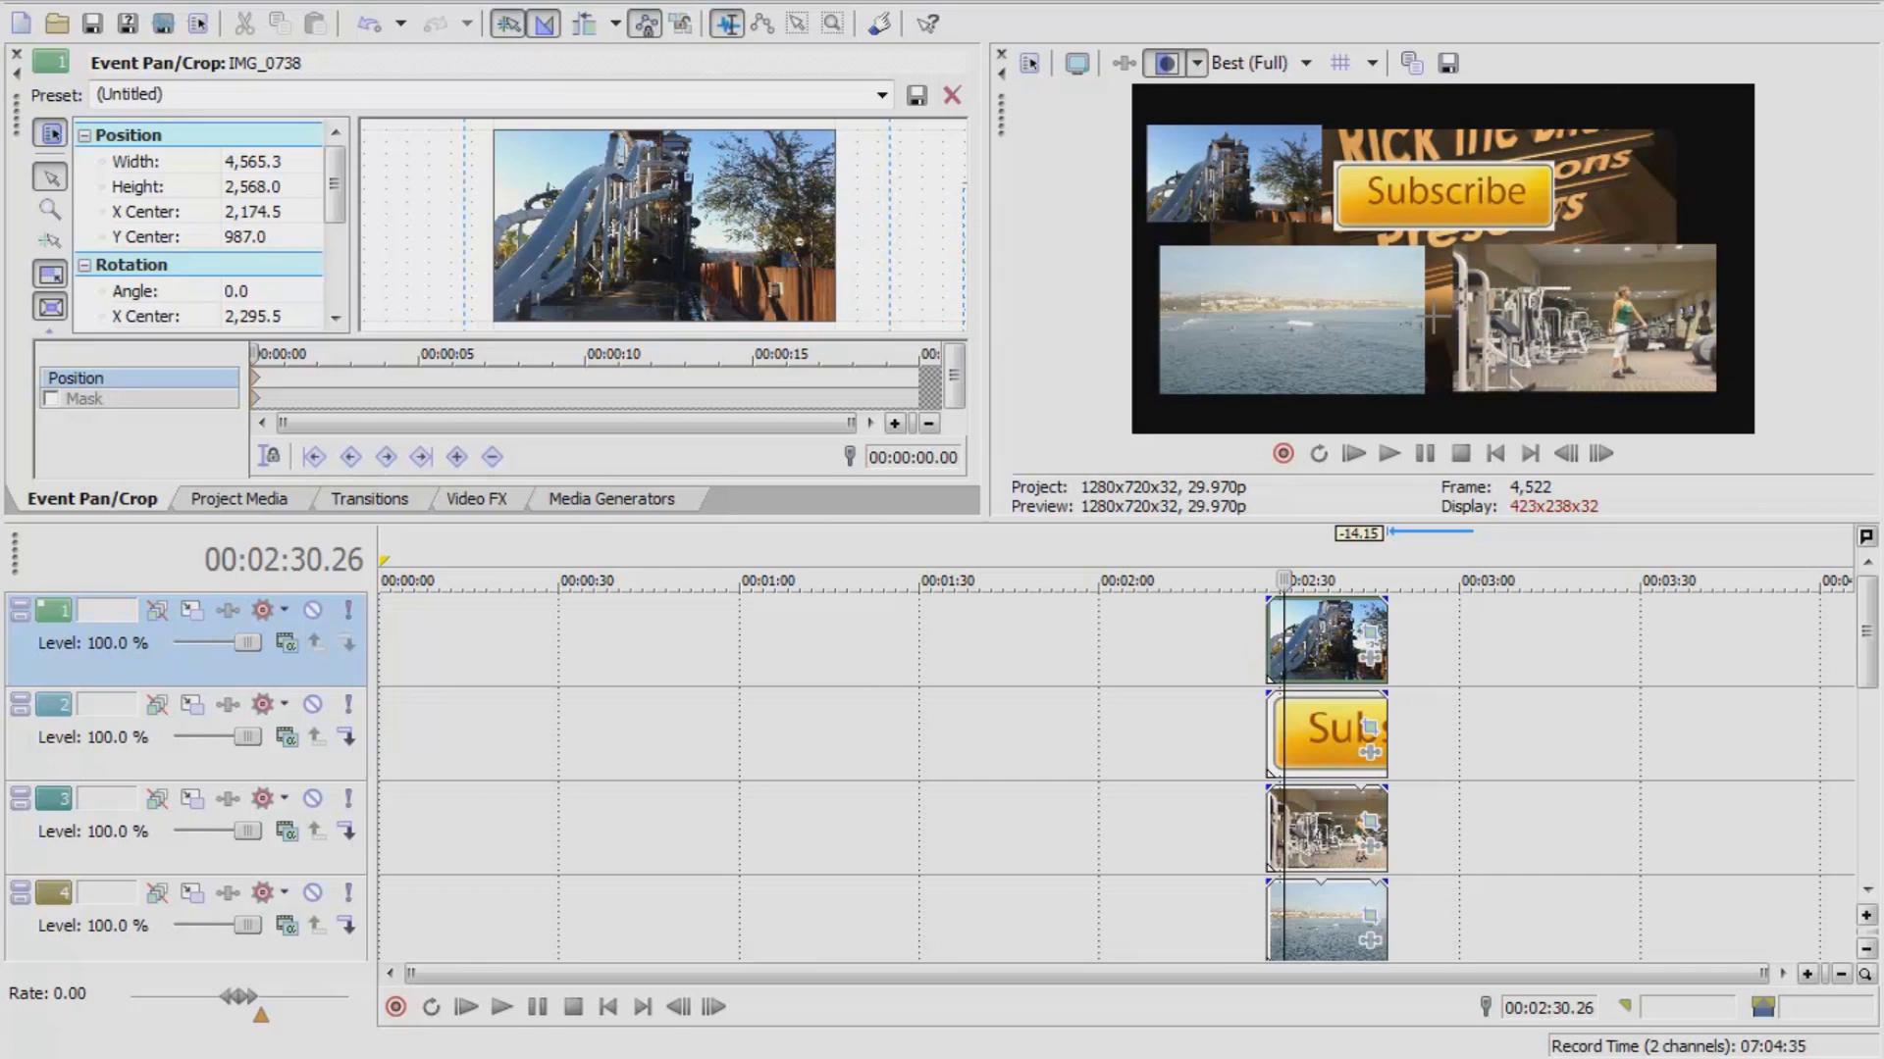
- Play back a few seconds of the composite with the waterpark, ocean and gym tiles, then pause
{"action": "left_click", "coordinate": [1391, 457]}
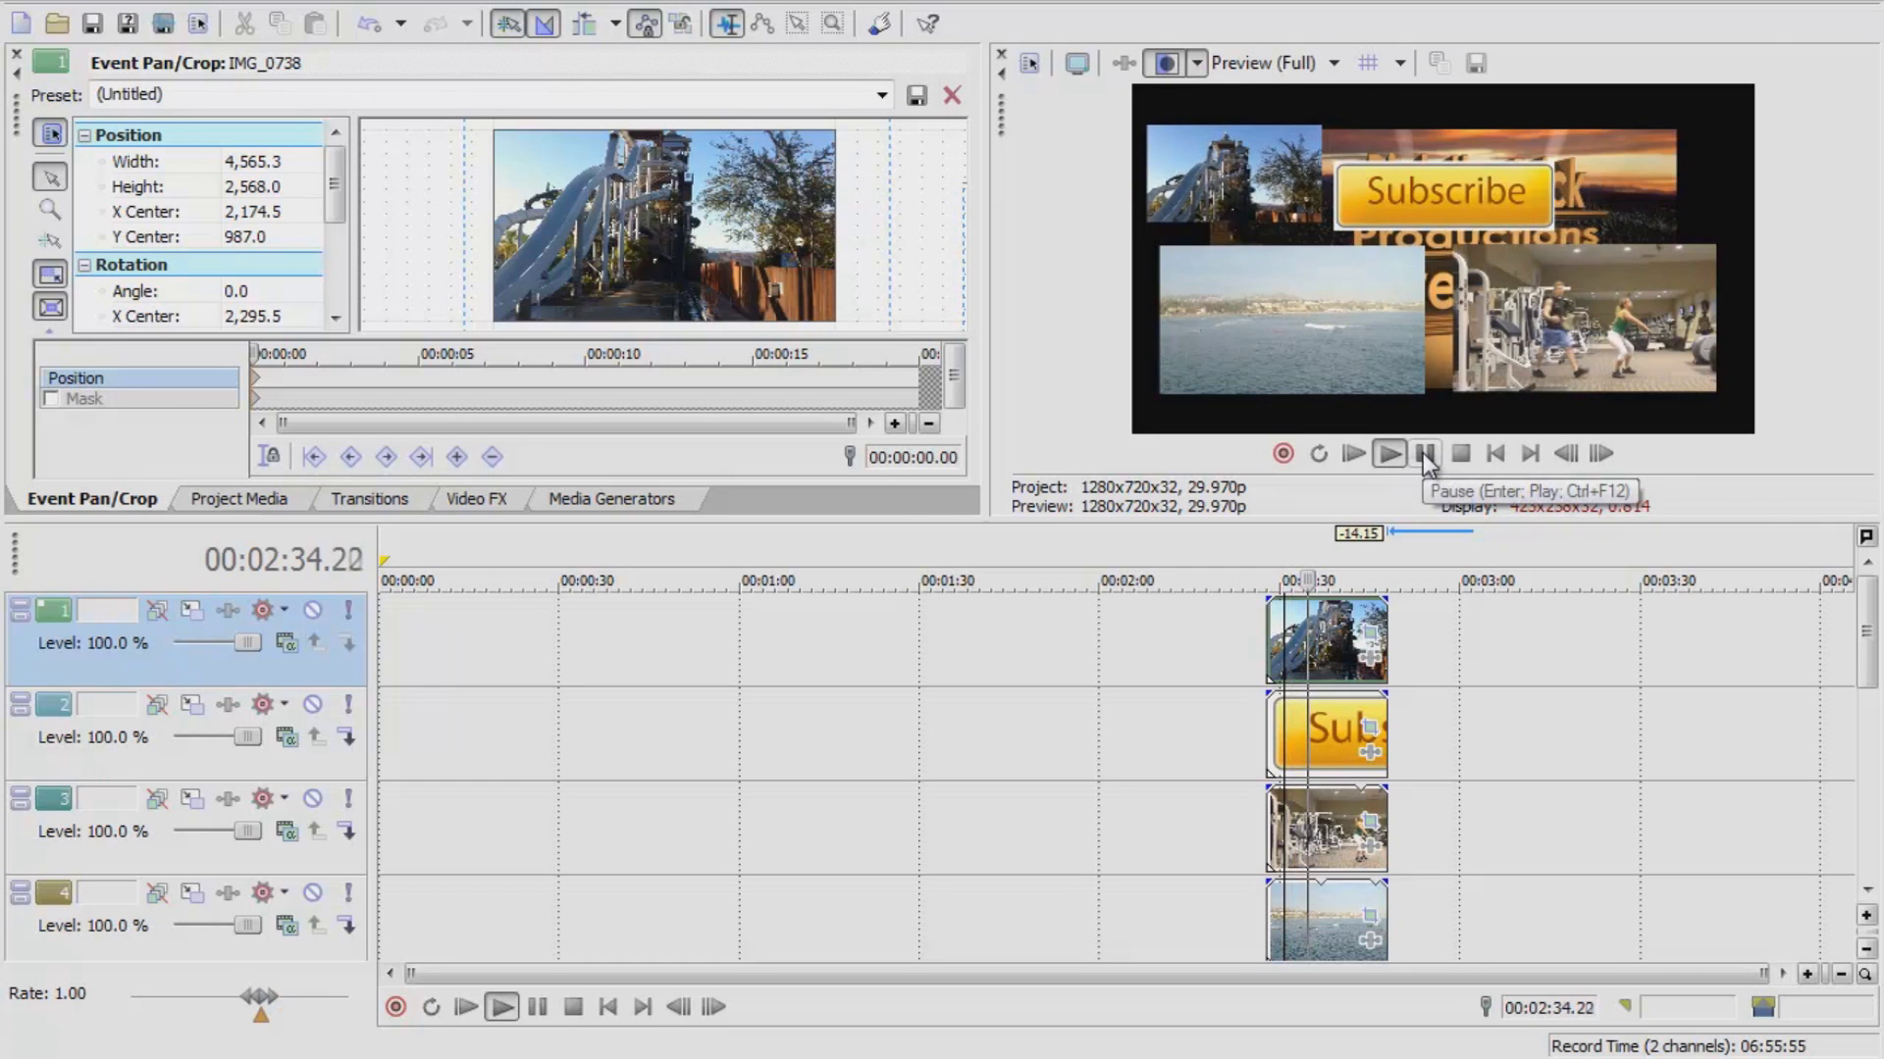
{"action": "left_click", "coordinate": [1425, 454]}
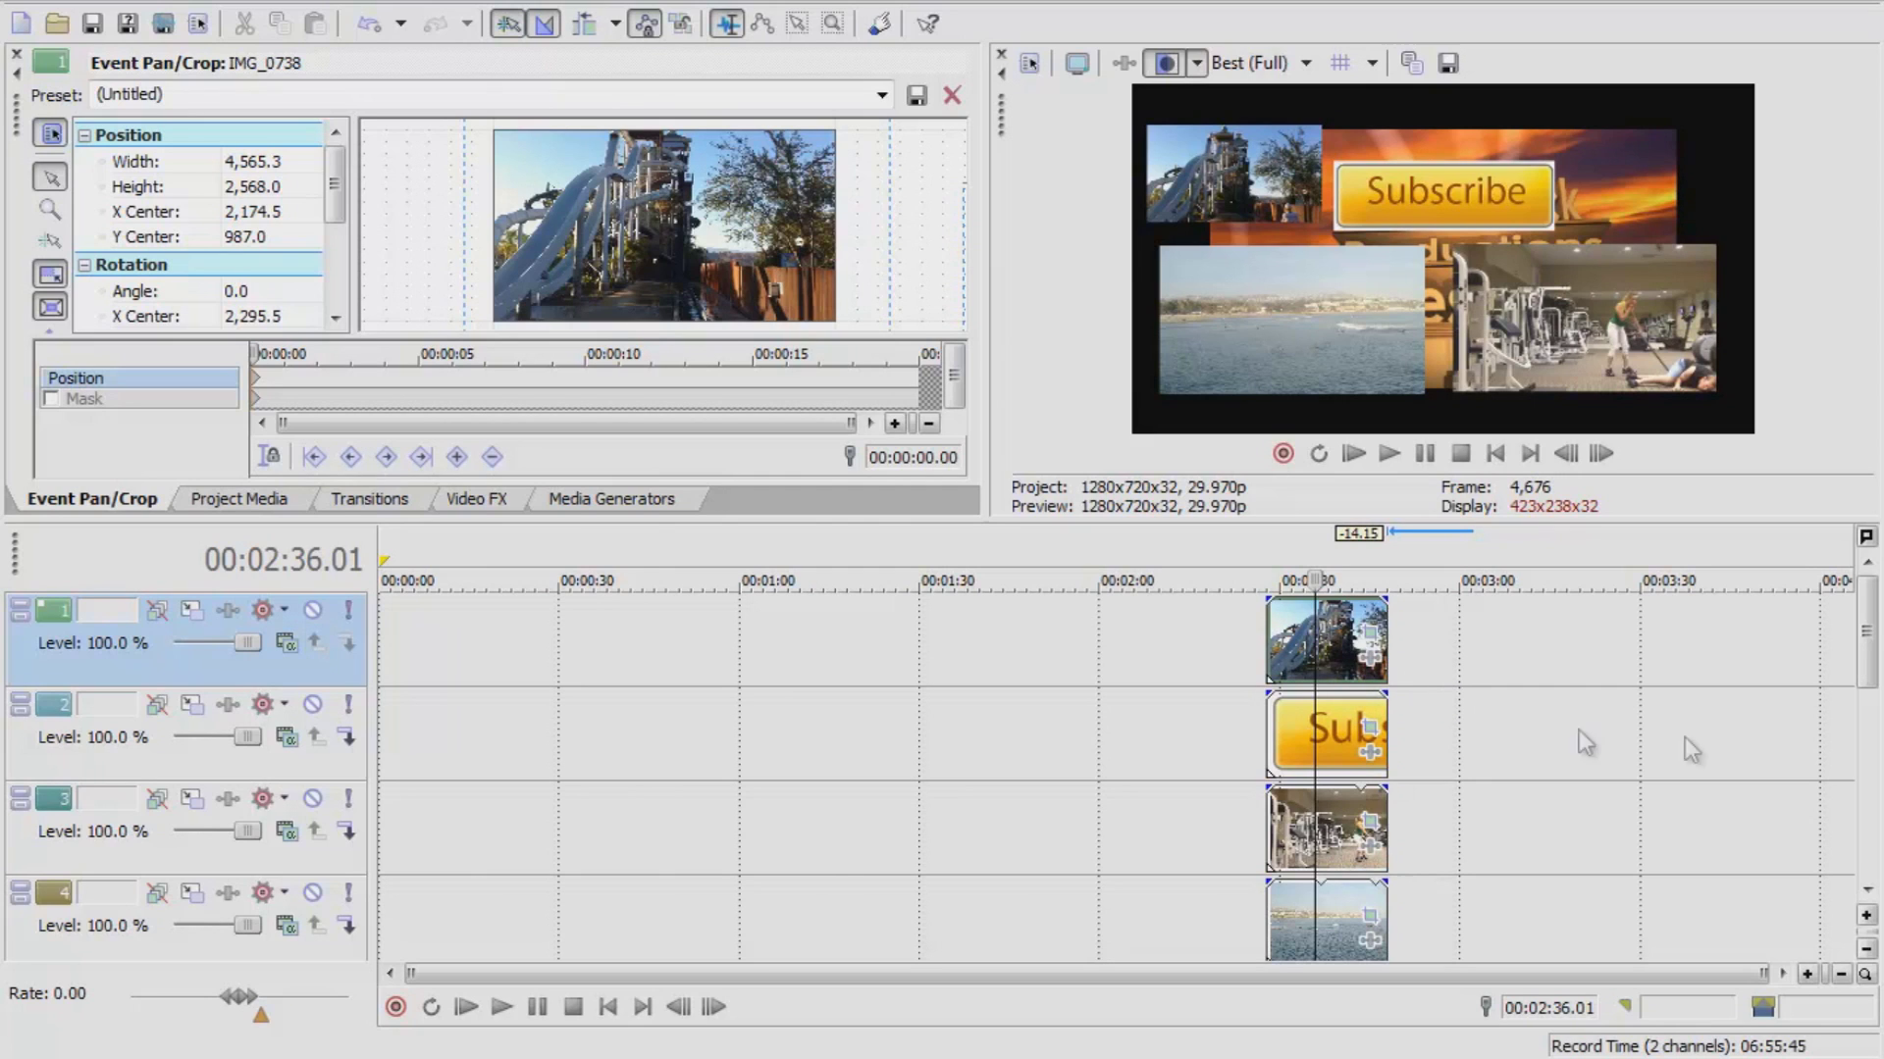
{"action": "left_click_drag", "start_coordinate": [1872, 643], "coordinate": [1868, 796]}
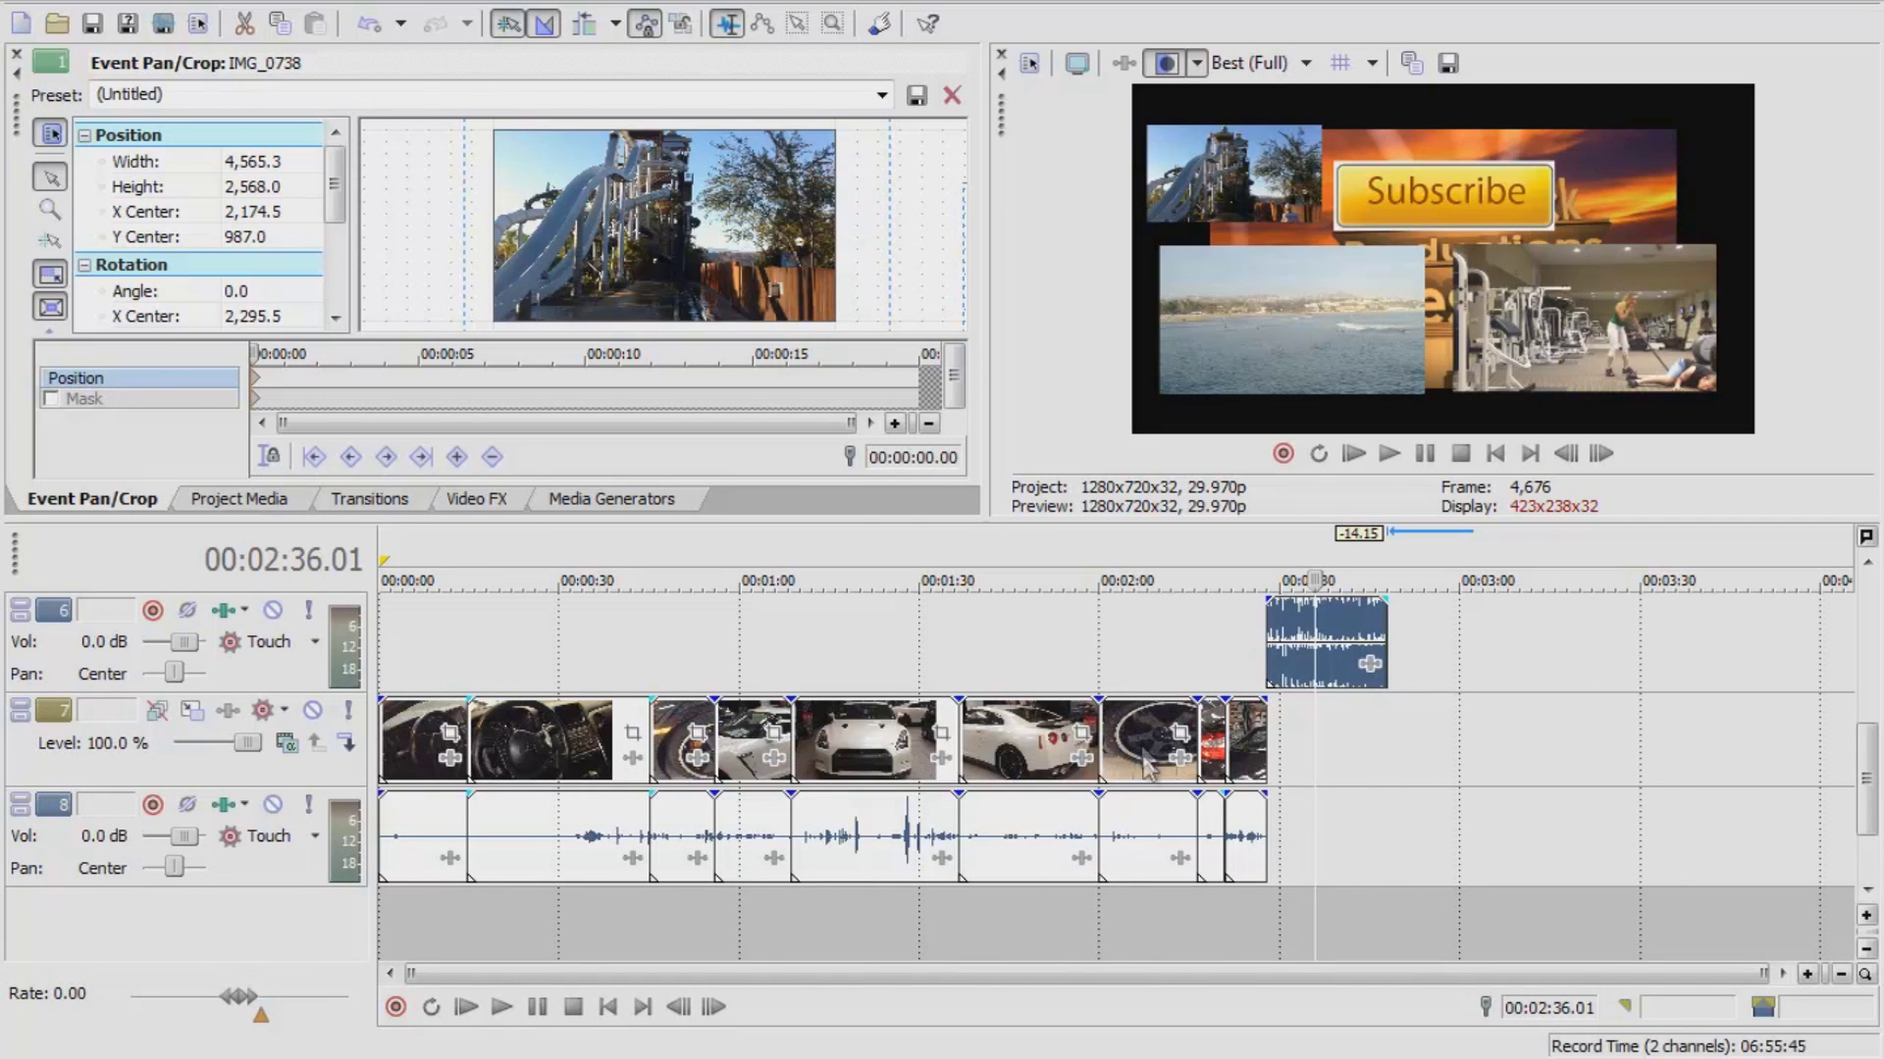
{"action": "left_click_drag", "start_coordinate": [1870, 796], "coordinate": [1870, 753]}
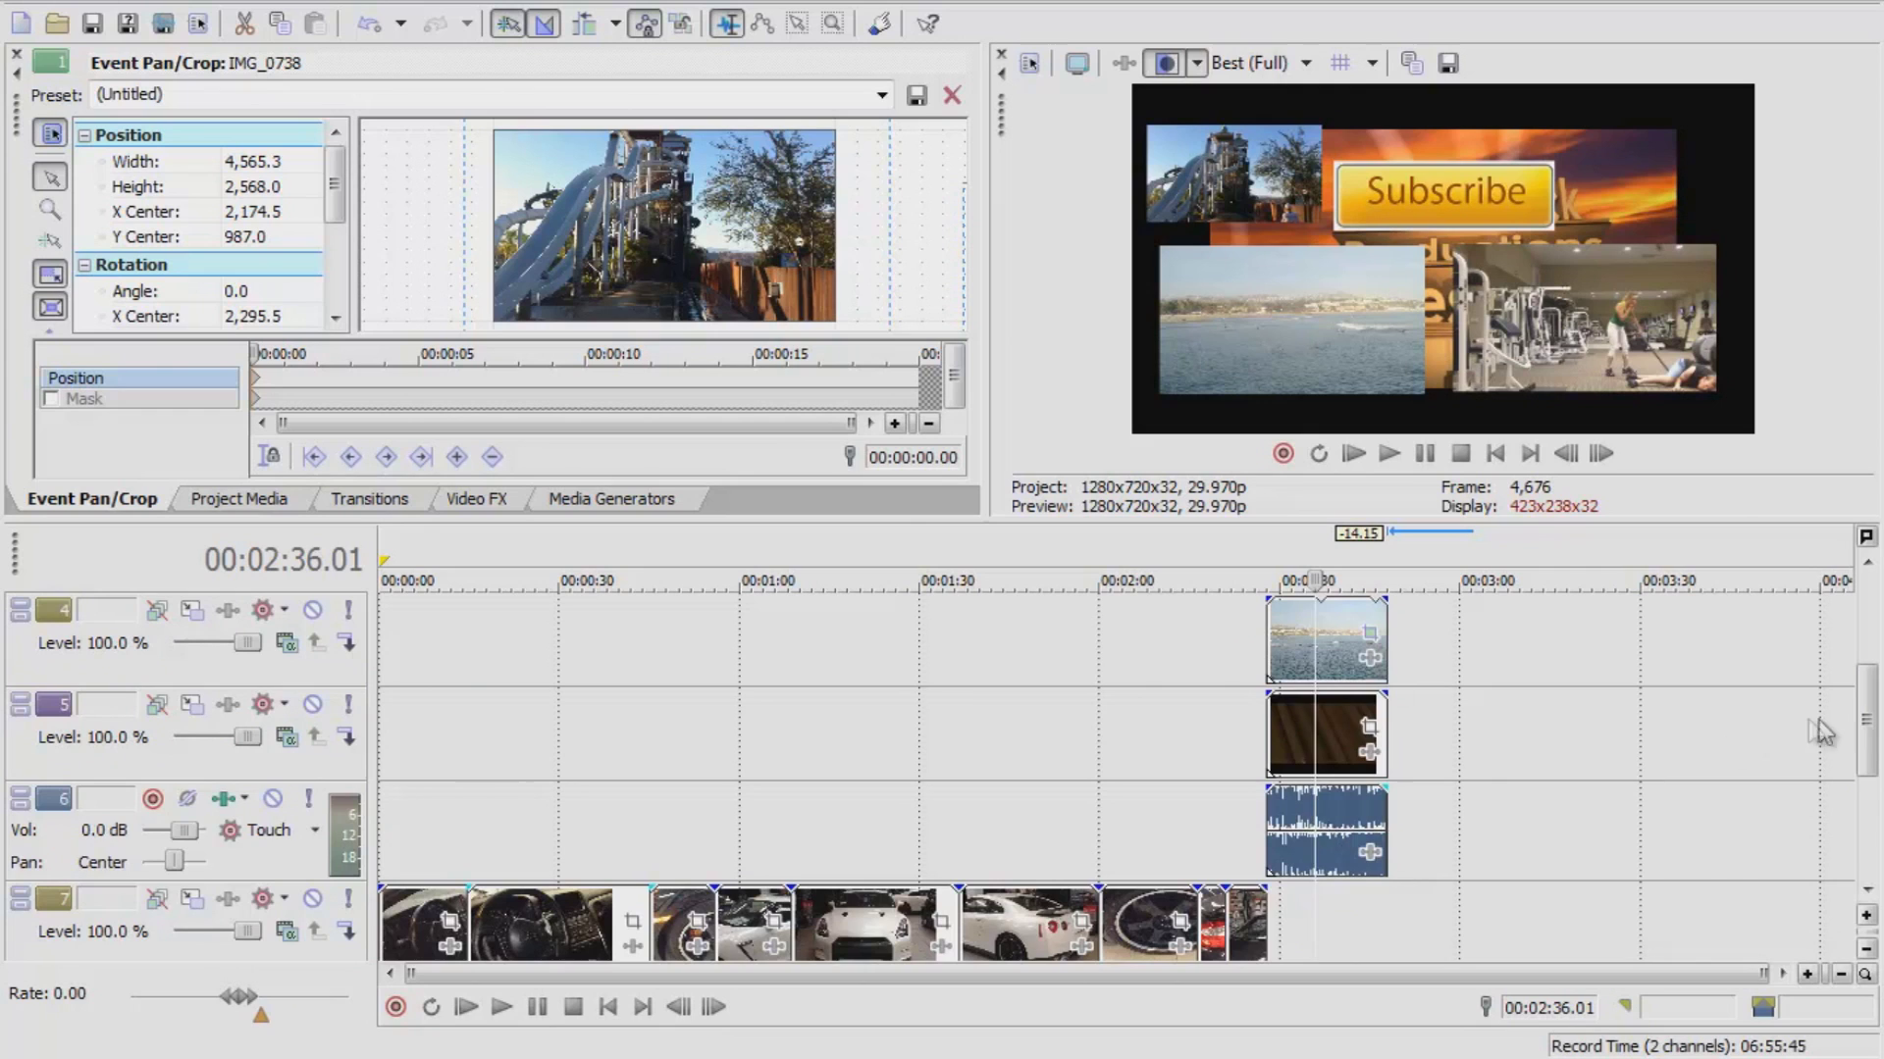
{"action": "left_click_drag", "start_coordinate": [1869, 736], "coordinate": [1870, 706]}
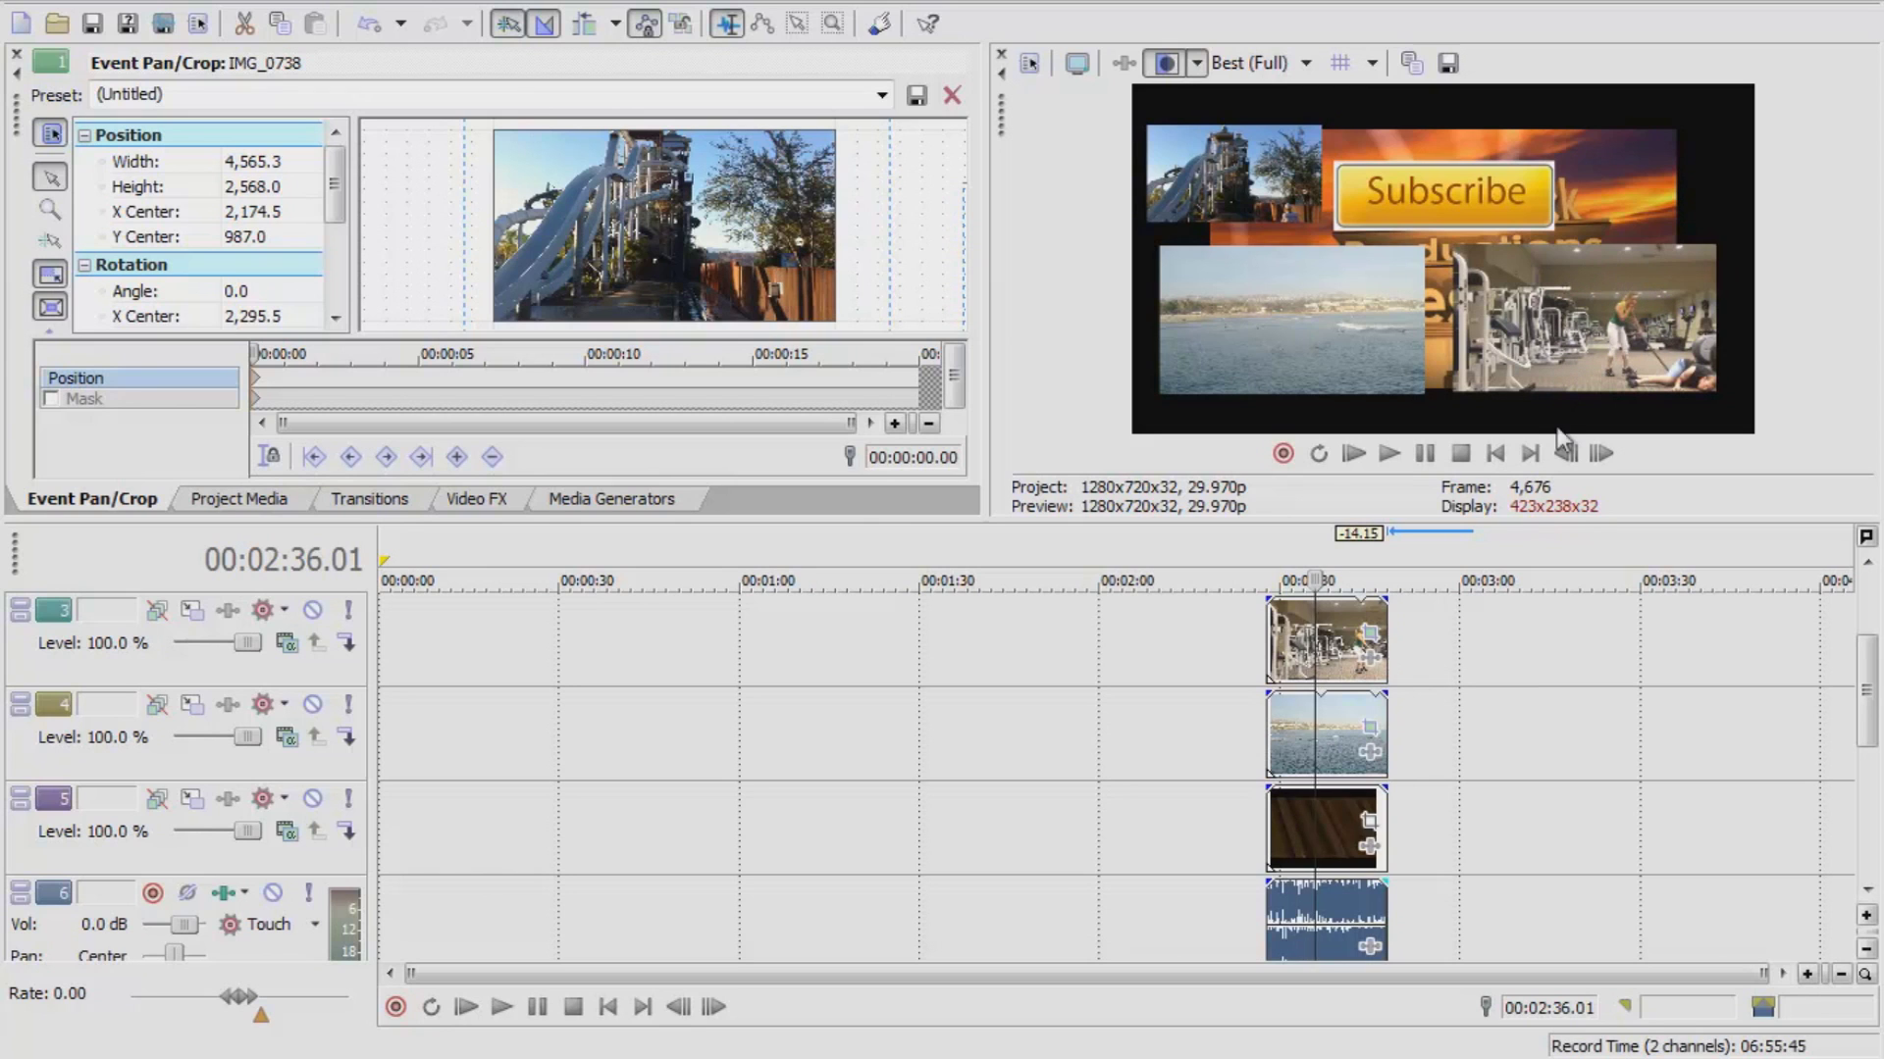
{"action": "left_click_drag", "start_coordinate": [1861, 702], "coordinate": [1857, 646]}
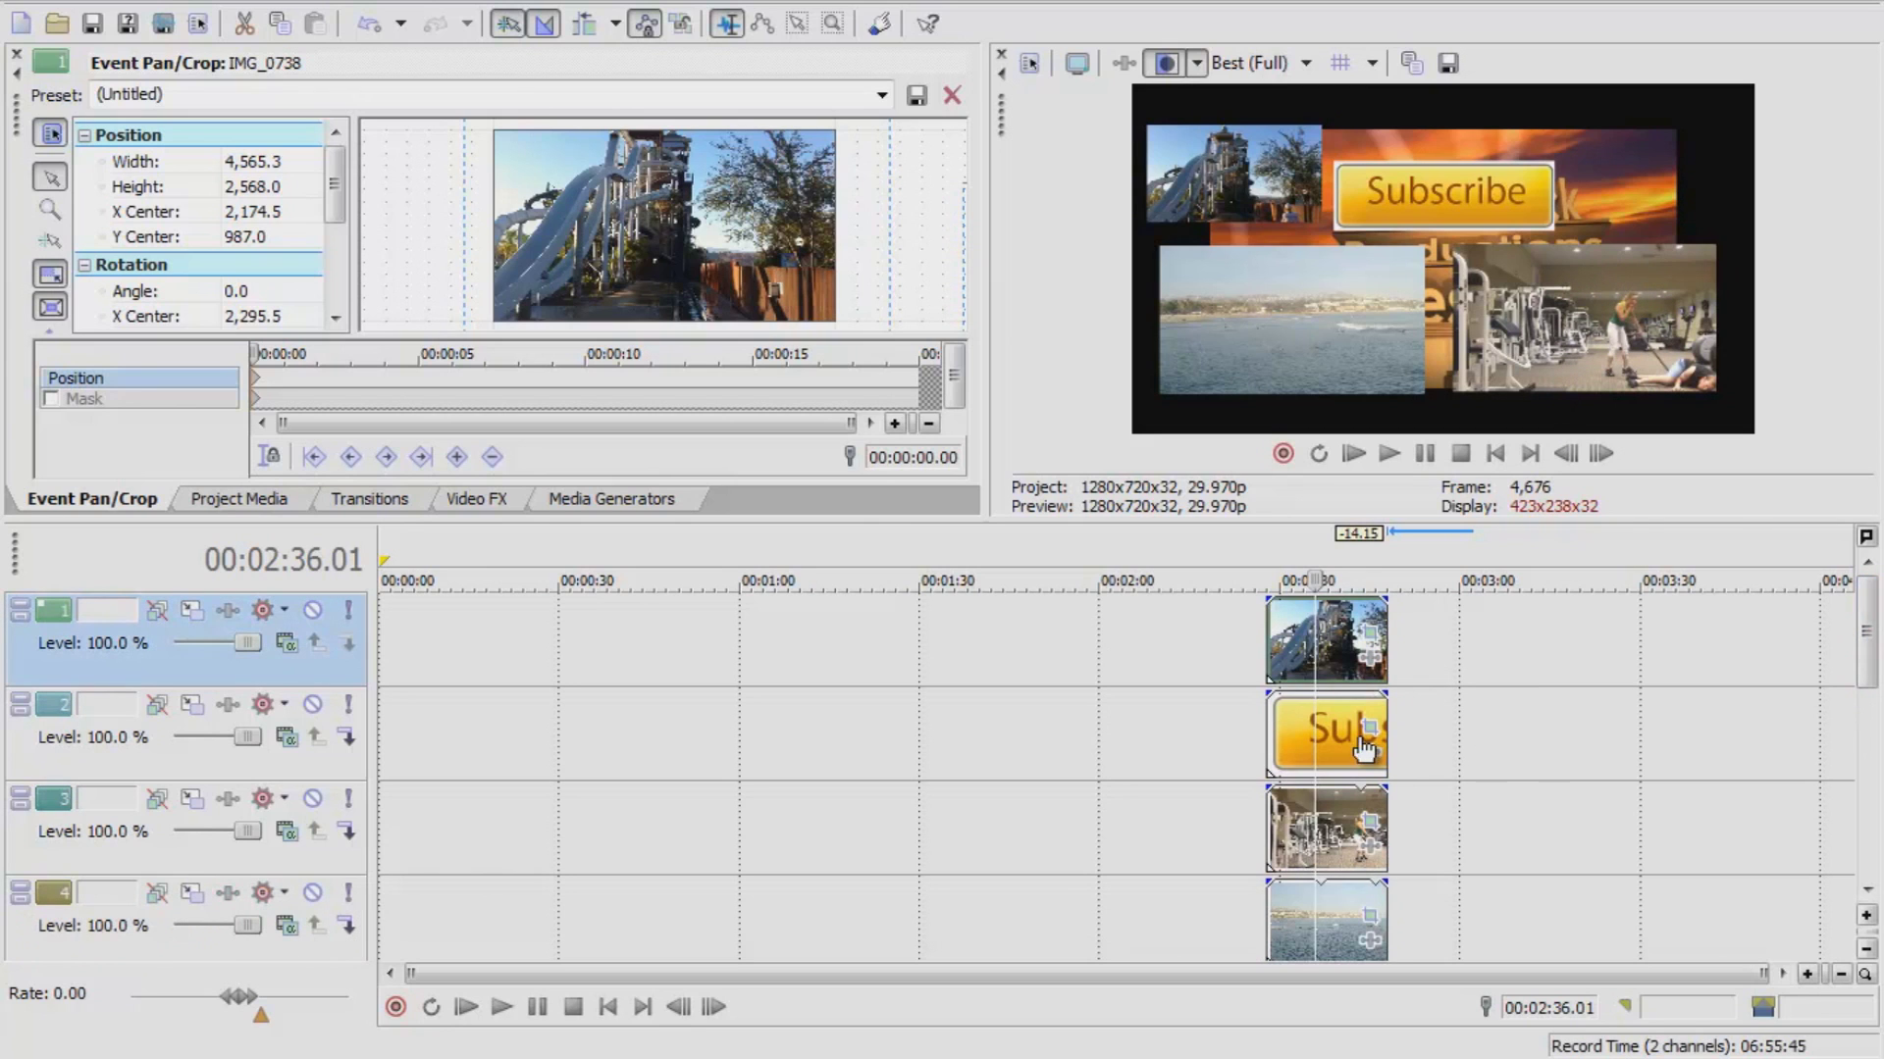